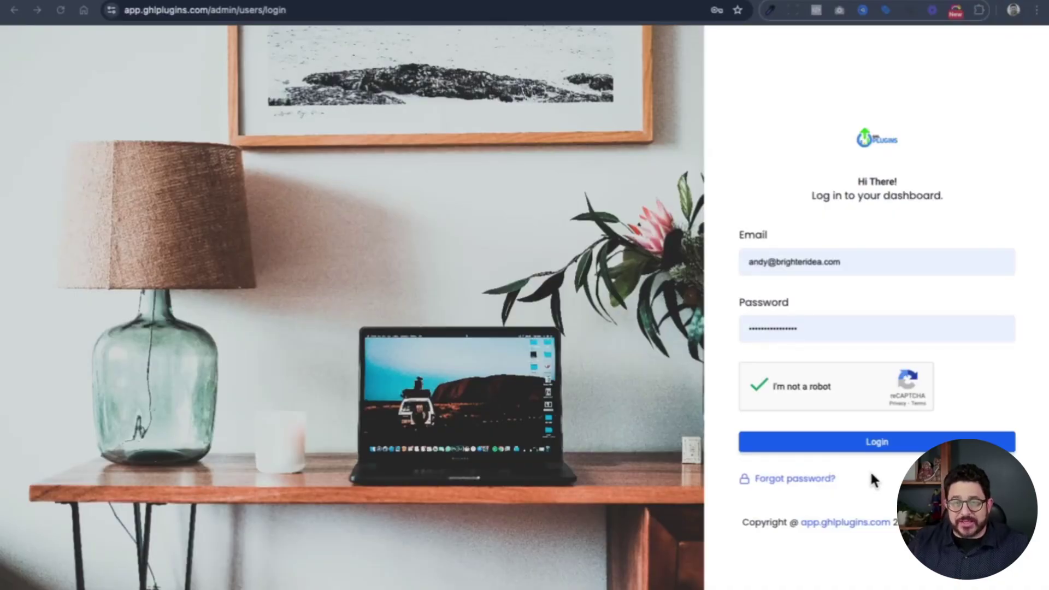
Log in to GHL Plugins and copy the agency script from Settings > Agency Script
left_click(880, 444)
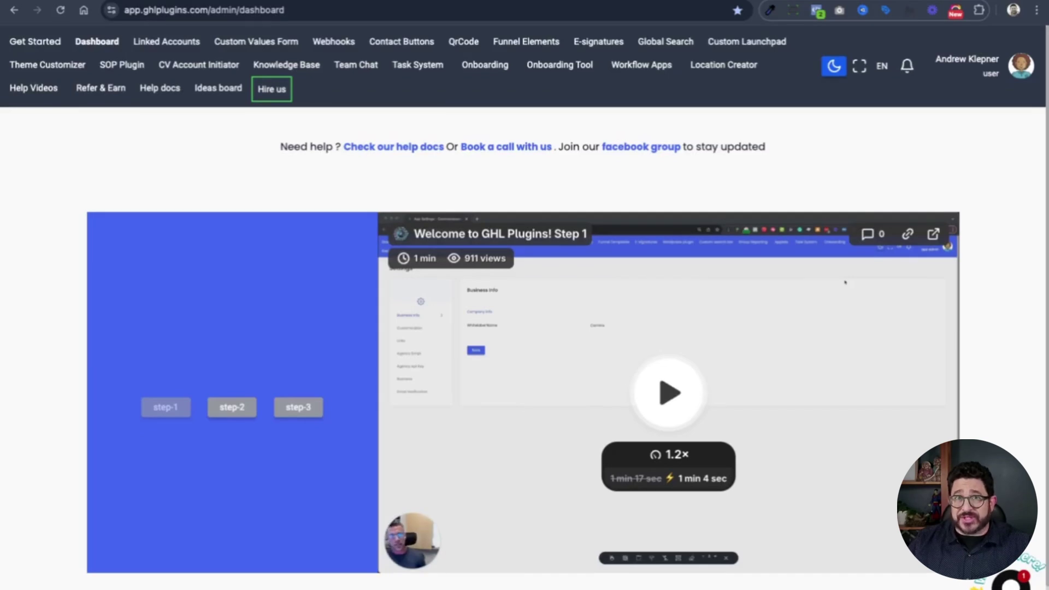
left_click(1019, 70)
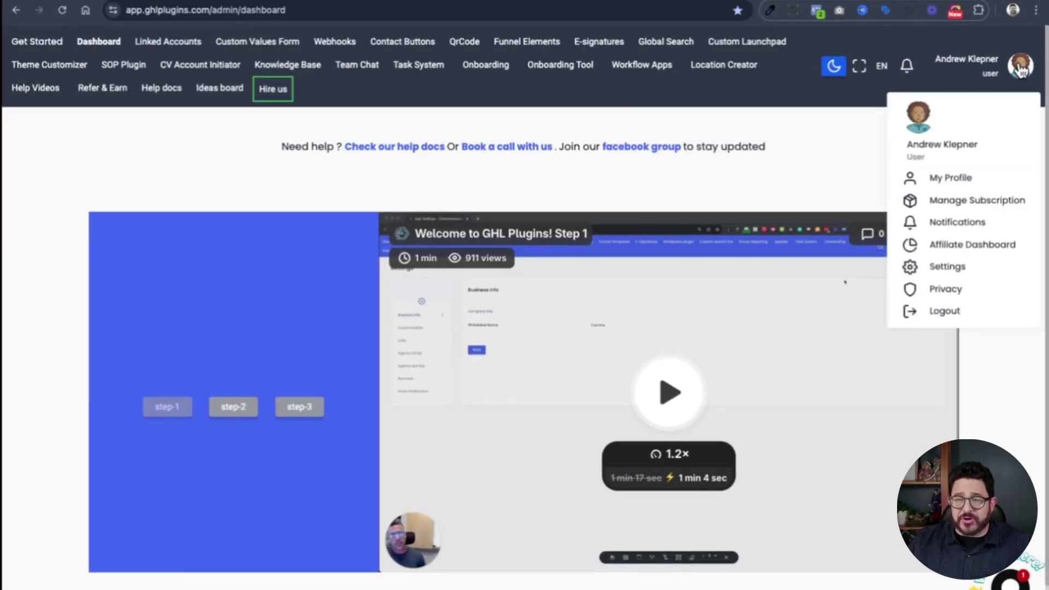
left_click(954, 265)
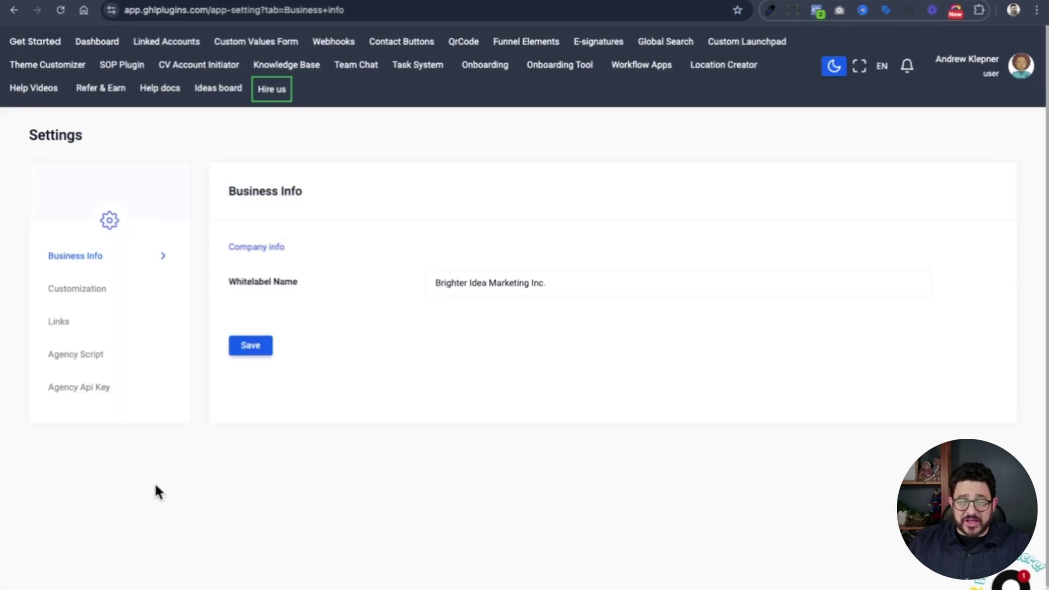
left_click(70, 361)
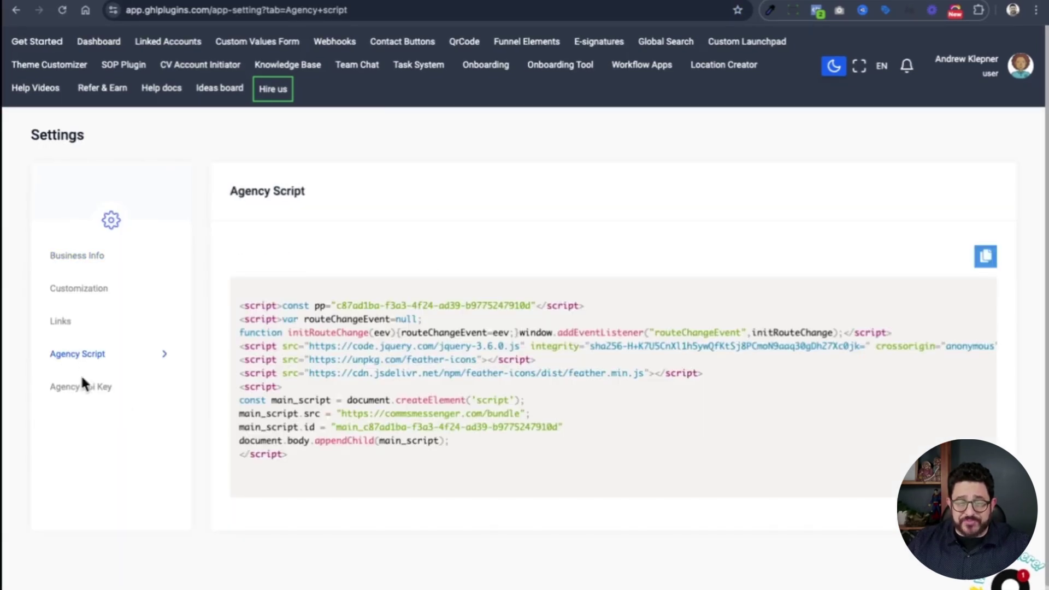
left_click(984, 256)
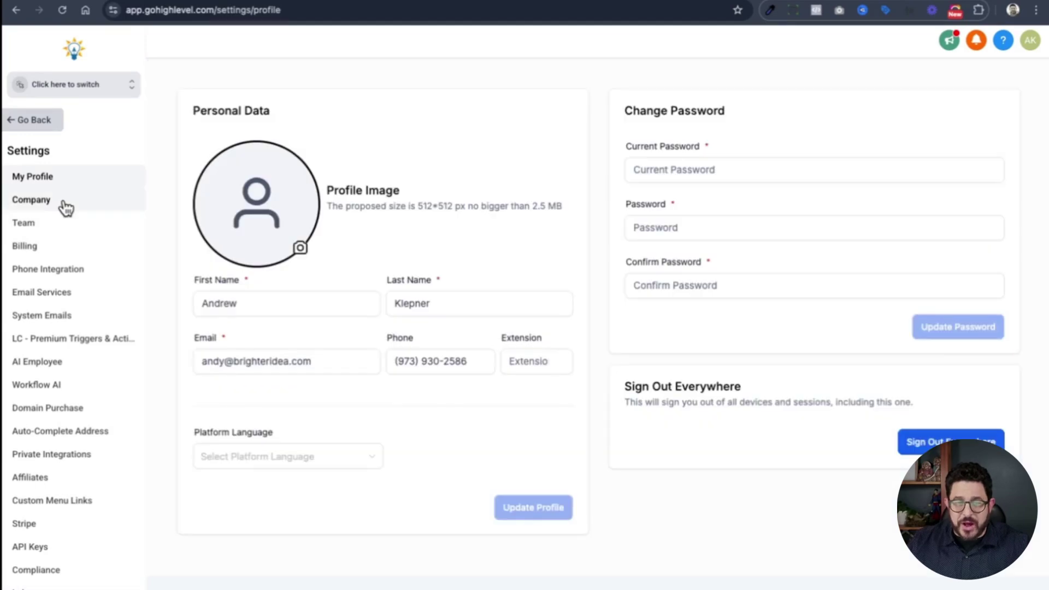
Go to Company > Whitelabel settings and select script lines 1–12 in the Custom JS editor
left_click(65, 205)
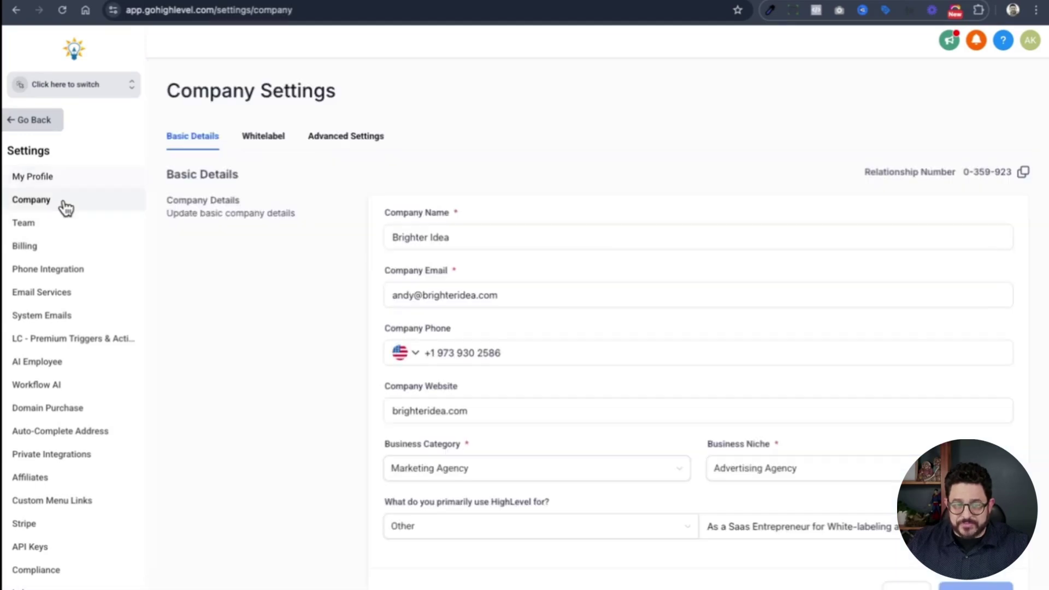
left_click(268, 142)
scroll(268, 143, "down", 6)
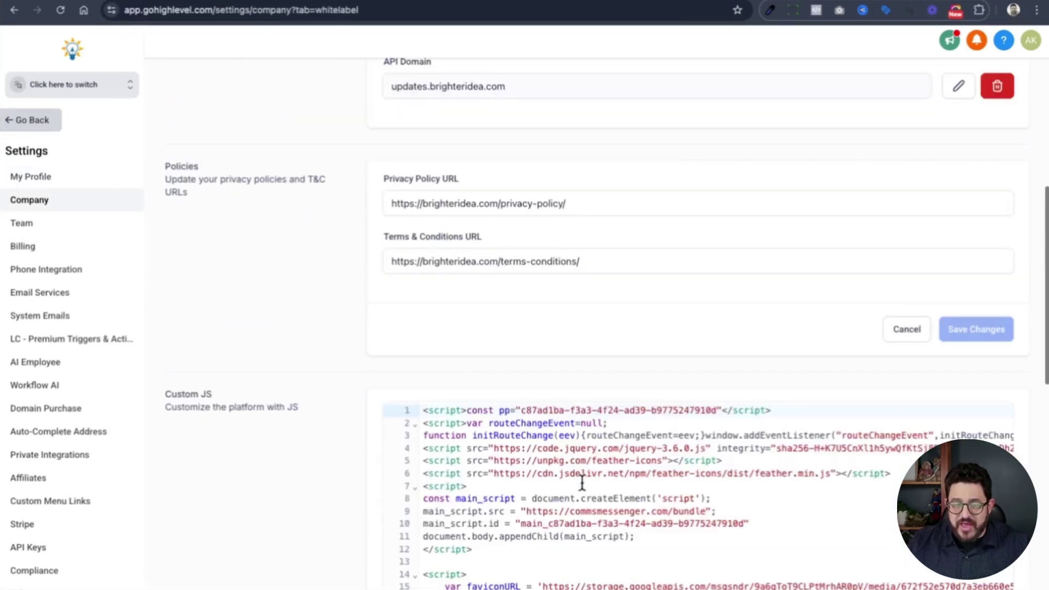
left_click_drag(473, 551, 386, 416)
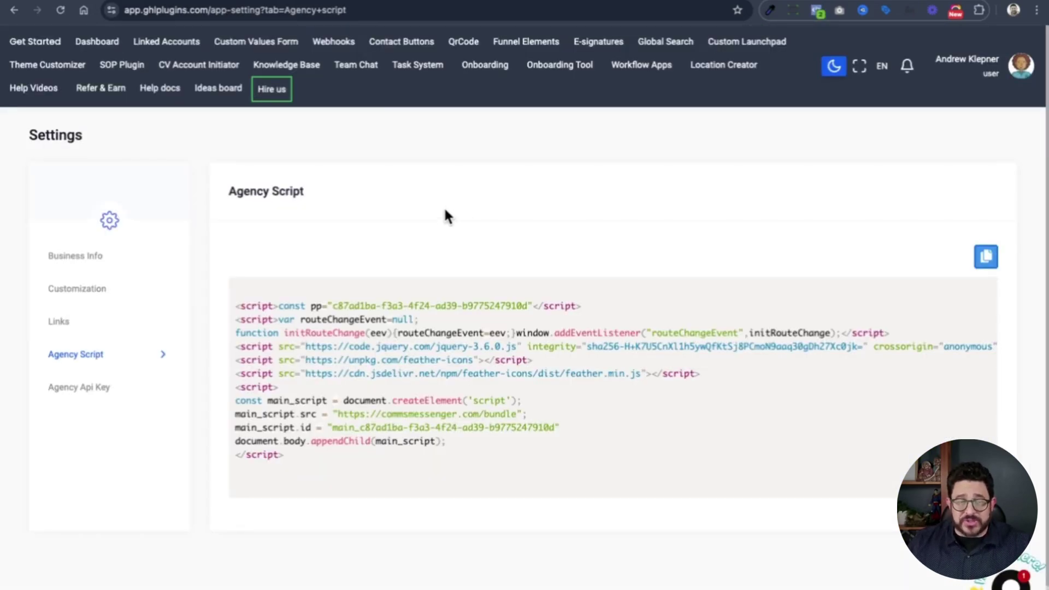
Go to Linked Accounts and open the Task System configuration from the Task System dropdown
left_click(138, 43)
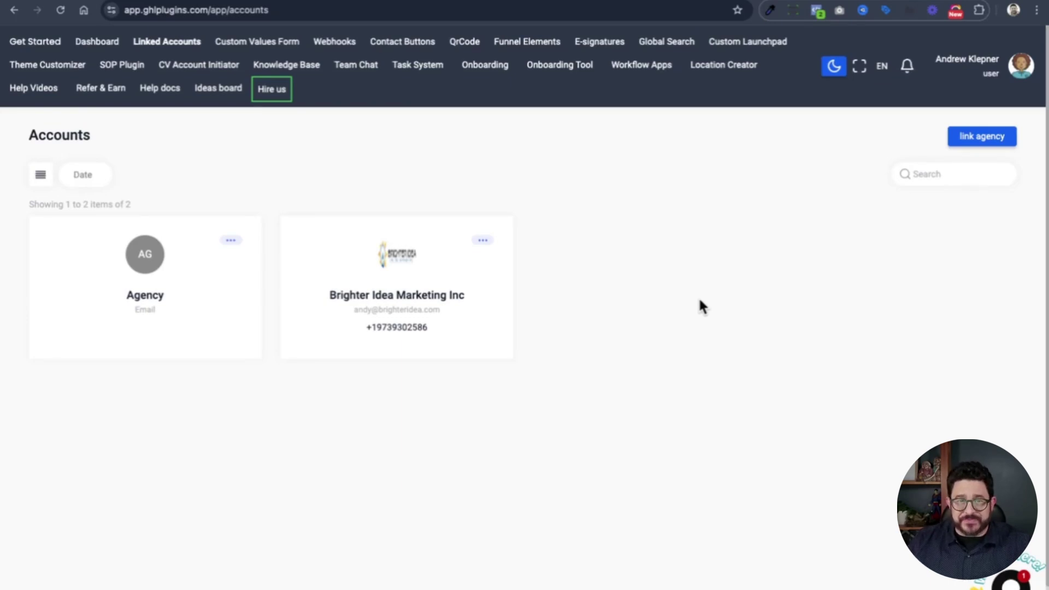
mouse_move(424, 69)
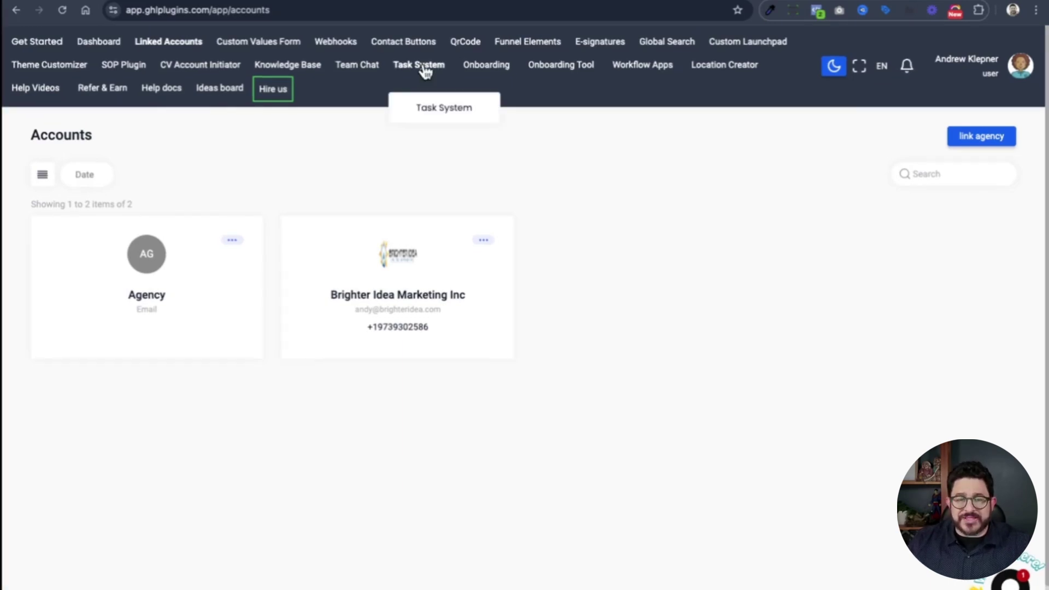
left_click(440, 109)
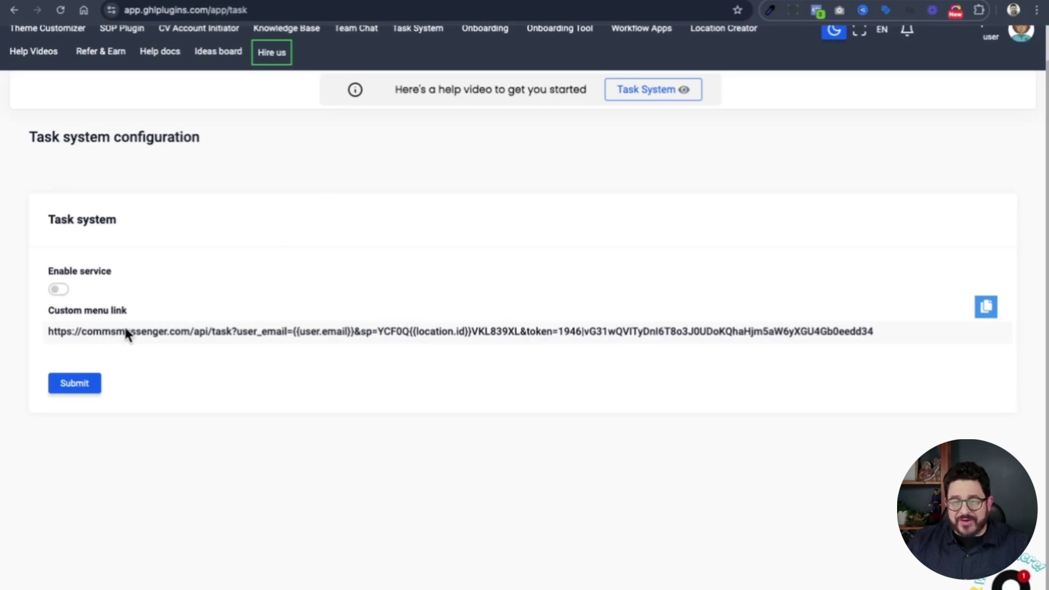
Enable the Task System service and keep Agency admins and Account admins as admins
left_click(58, 289)
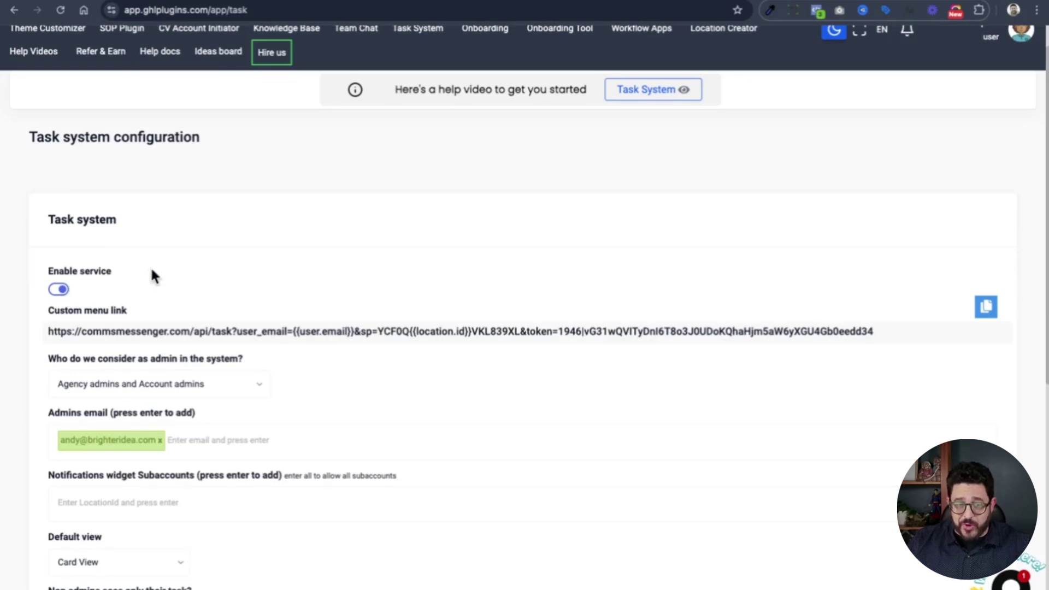
scroll(153, 269, "down", 3)
left_click(170, 305)
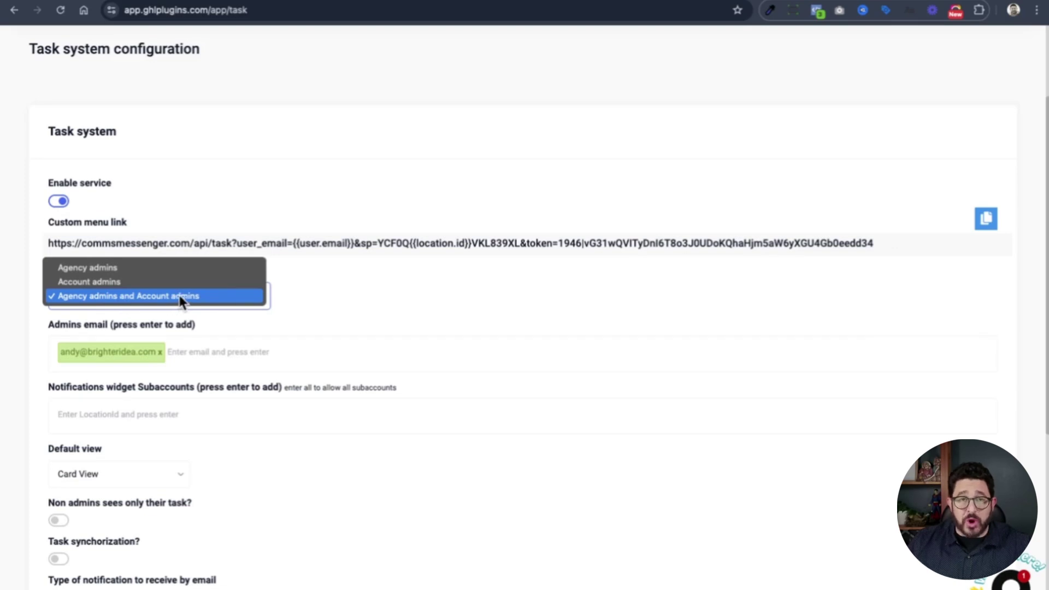
left_click(179, 295)
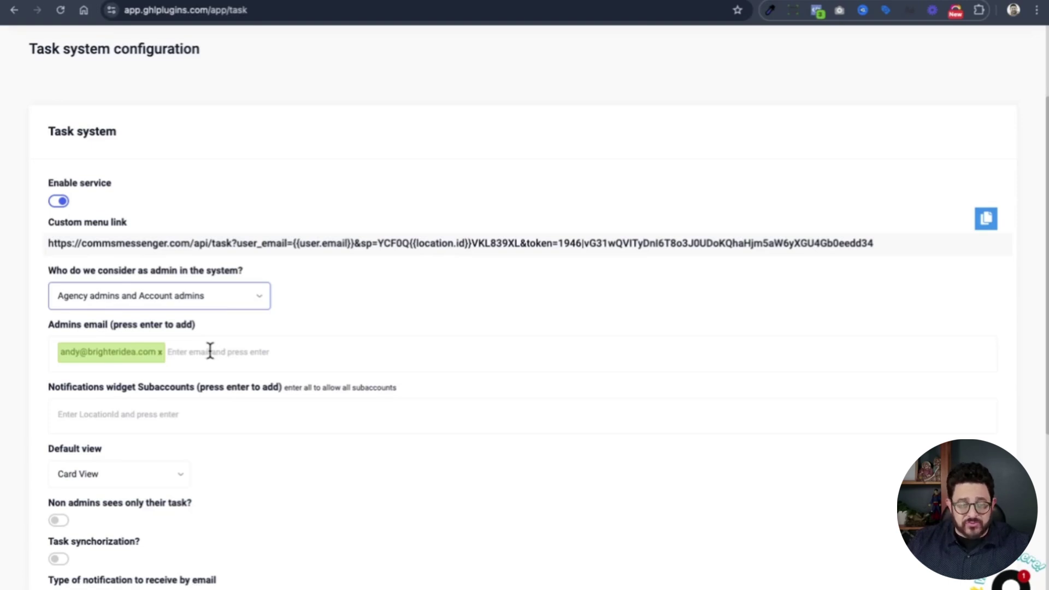
scroll(210, 351, "down", 3)
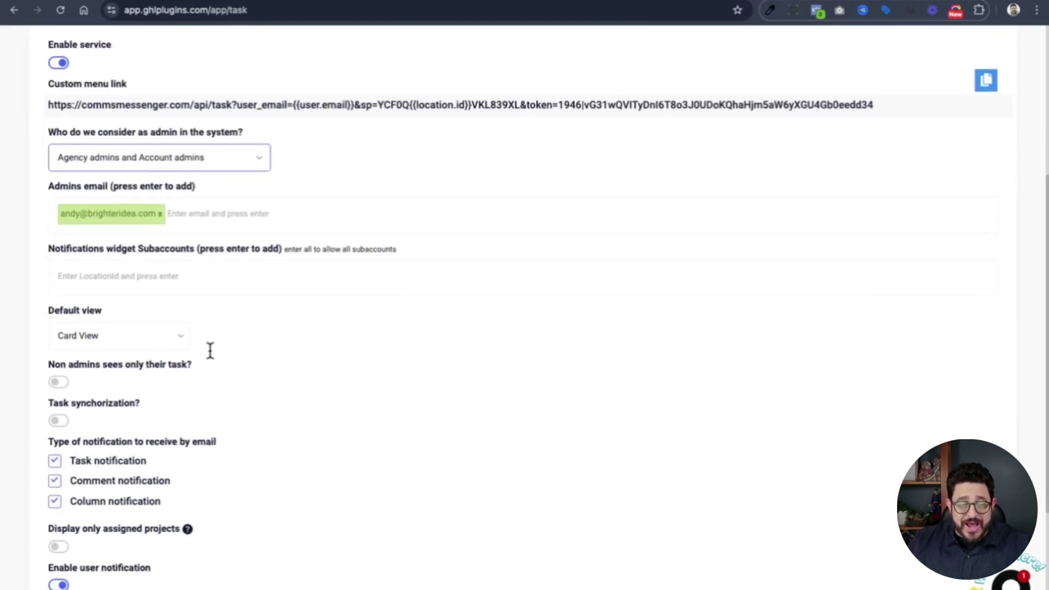
scroll(211, 351, "up", 1)
Keep Card View as the default view and submit the Task System settings
left_click(109, 366)
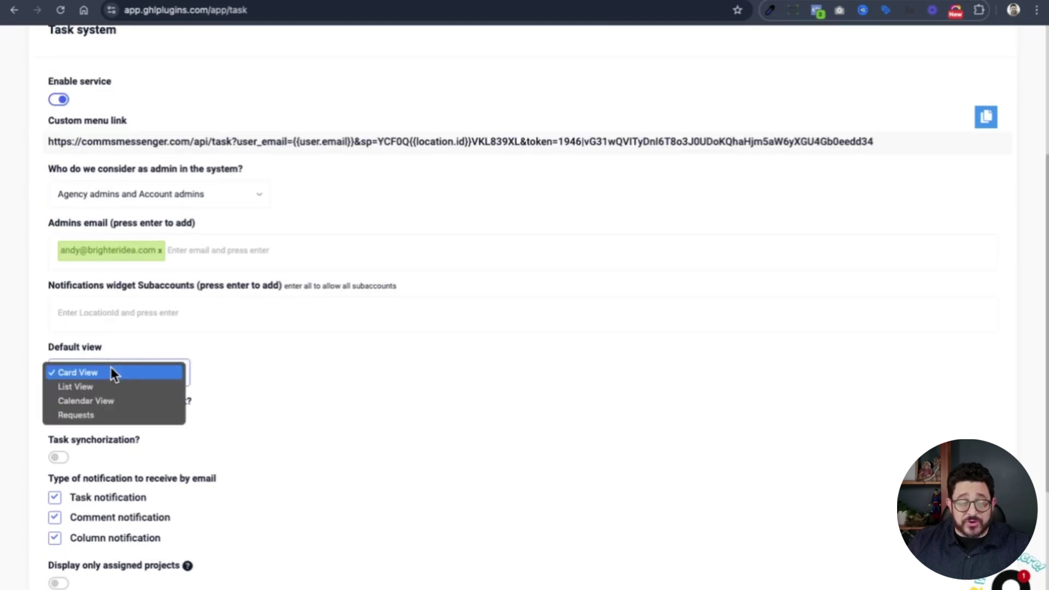
left_click(110, 370)
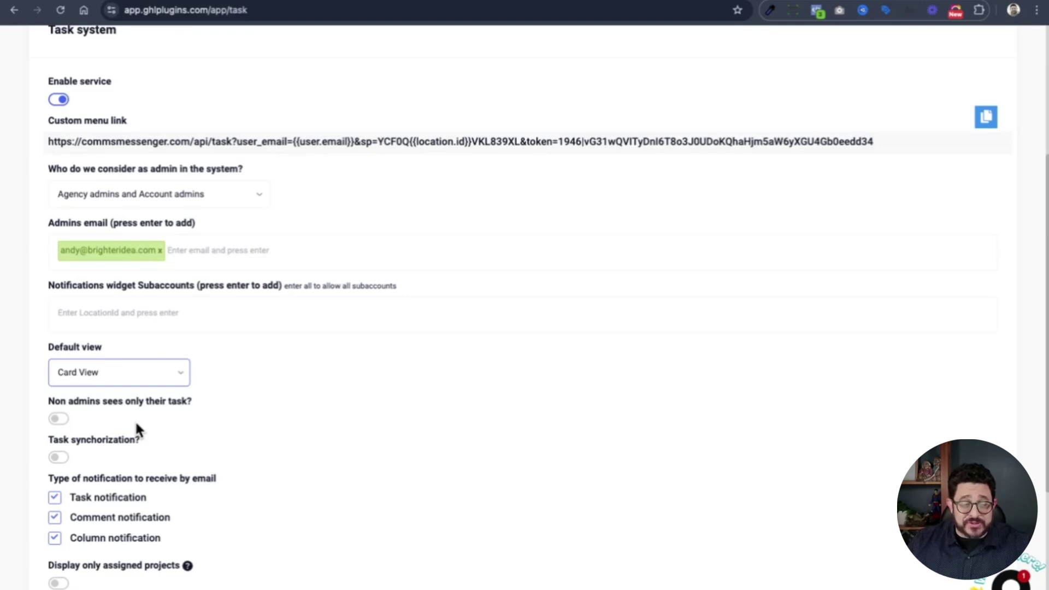
scroll(166, 440, "down", 3)
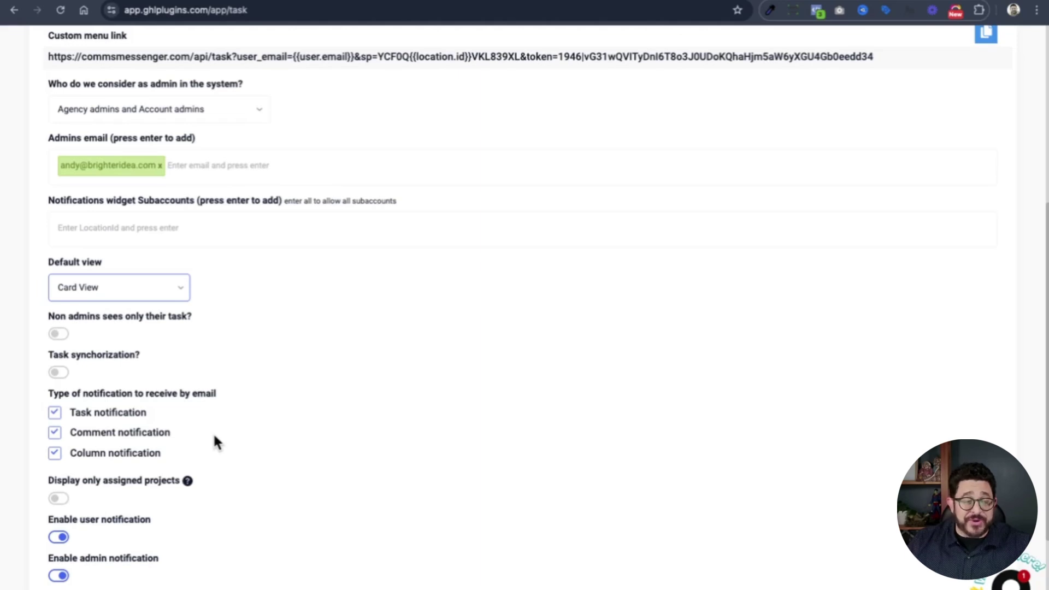
scroll(214, 440, "down", 3)
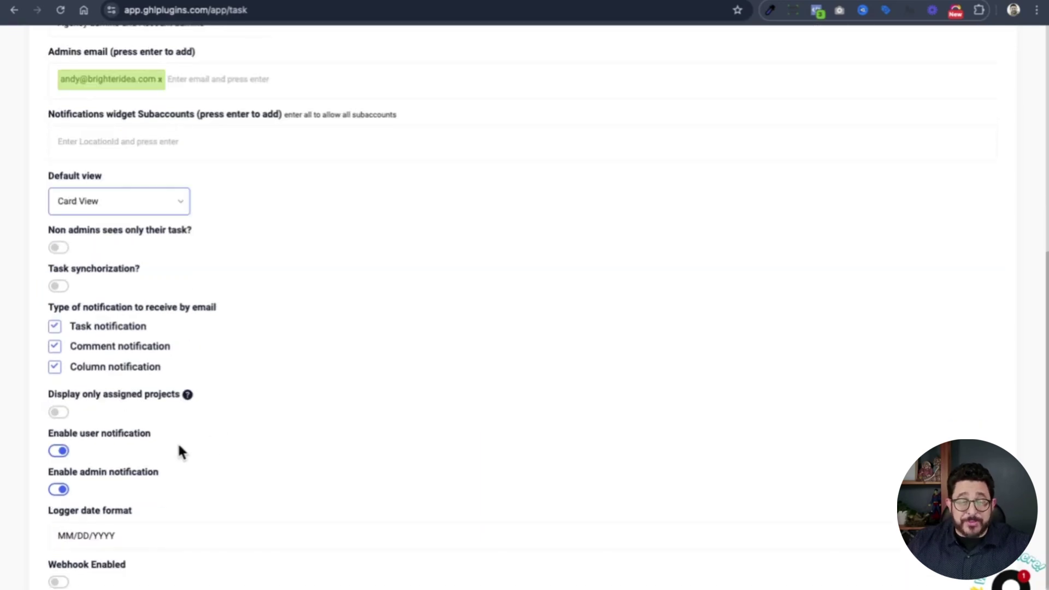
scroll(178, 431, "down", 2)
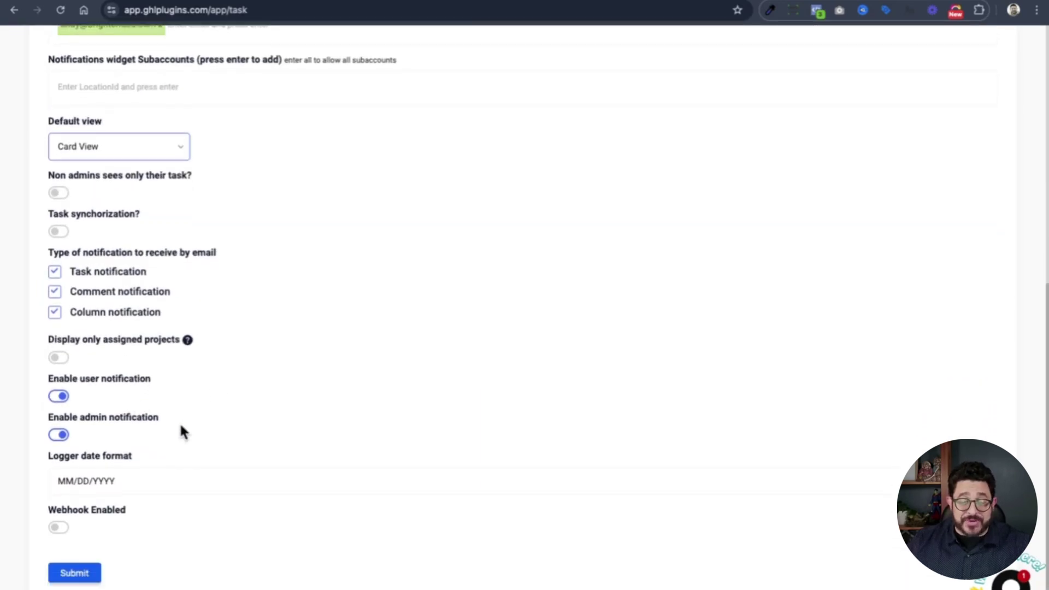
left_click(87, 575)
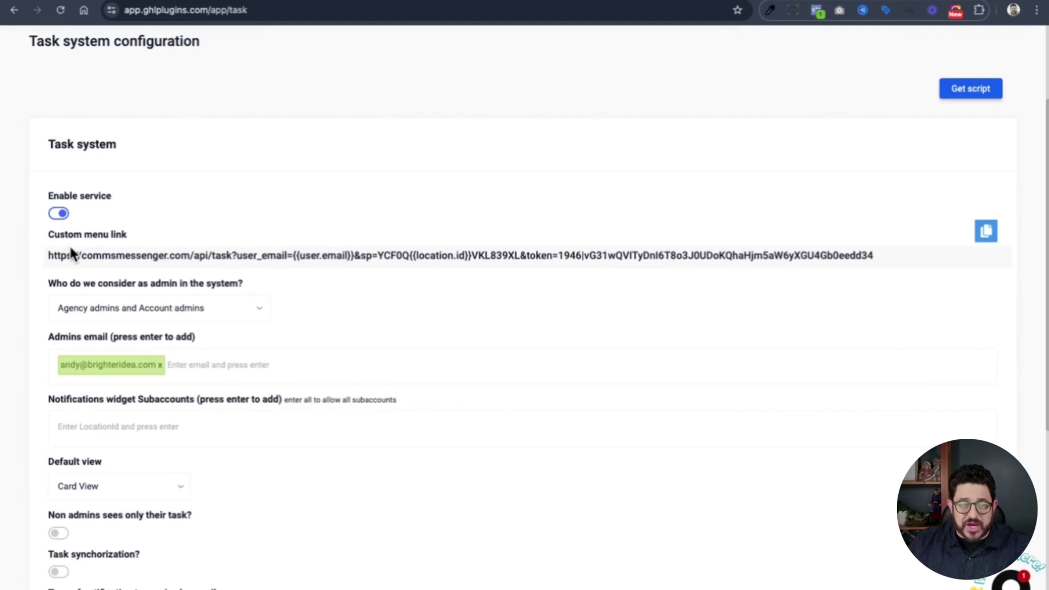
scroll(975, 236, "up", 1)
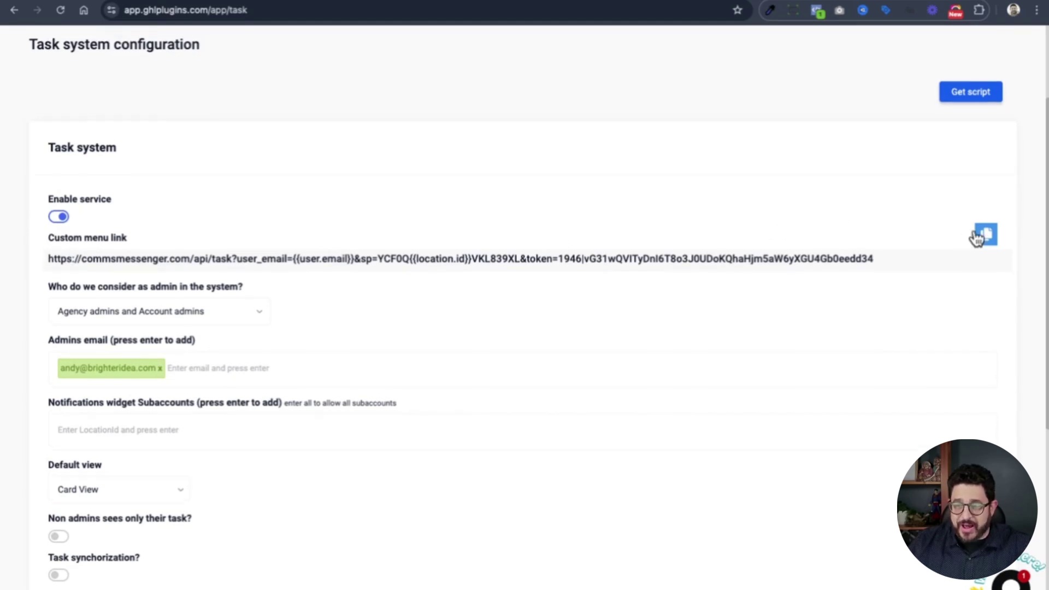
Copy the Task System custom menu link, then go to HighLevel's Custom Menu Links settings
left_click(986, 236)
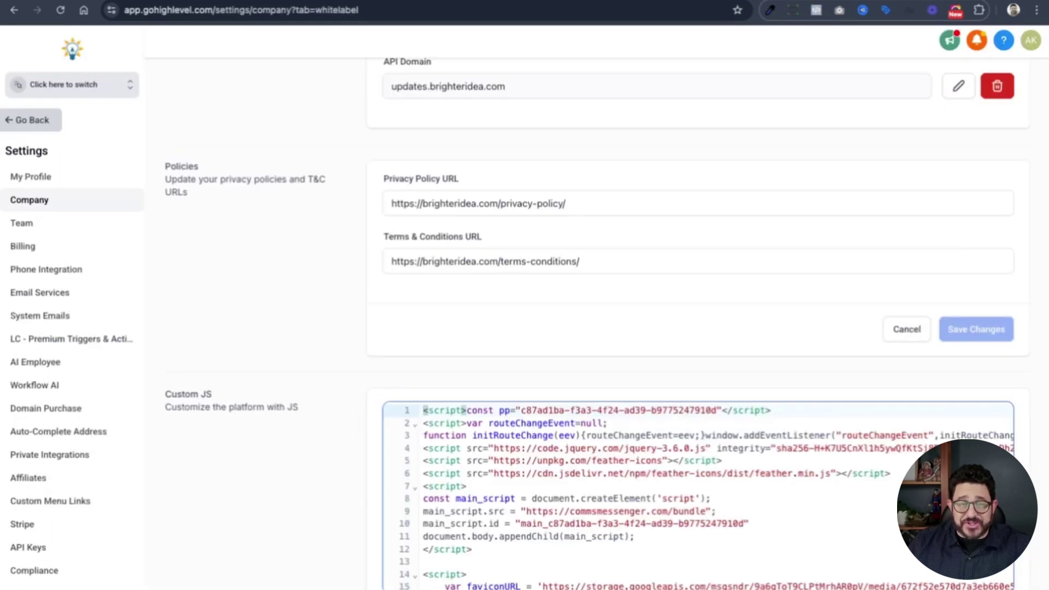
scroll(91, 307, "down", 1)
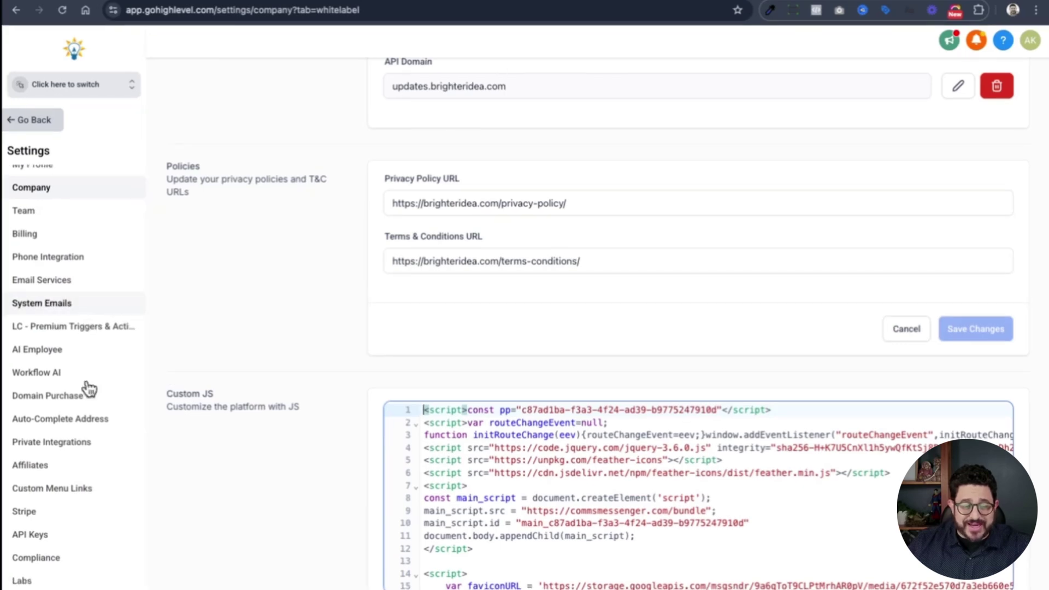
left_click(47, 498)
scroll(281, 361, "up", 1)
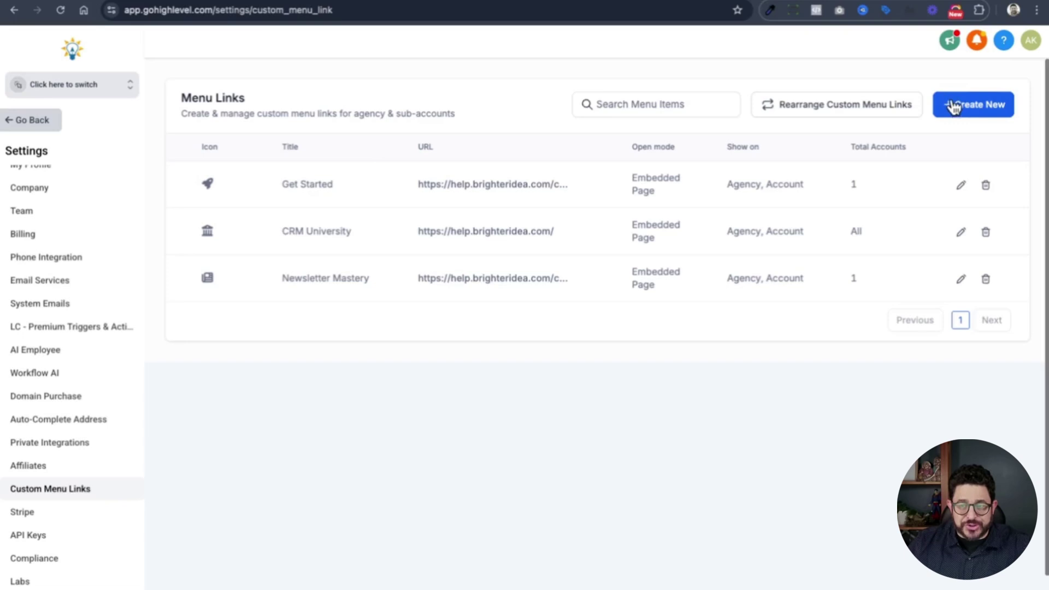
Create a link titled 'Agency Support System' with the tasks icon and the pasted embed URL
left_click(956, 105)
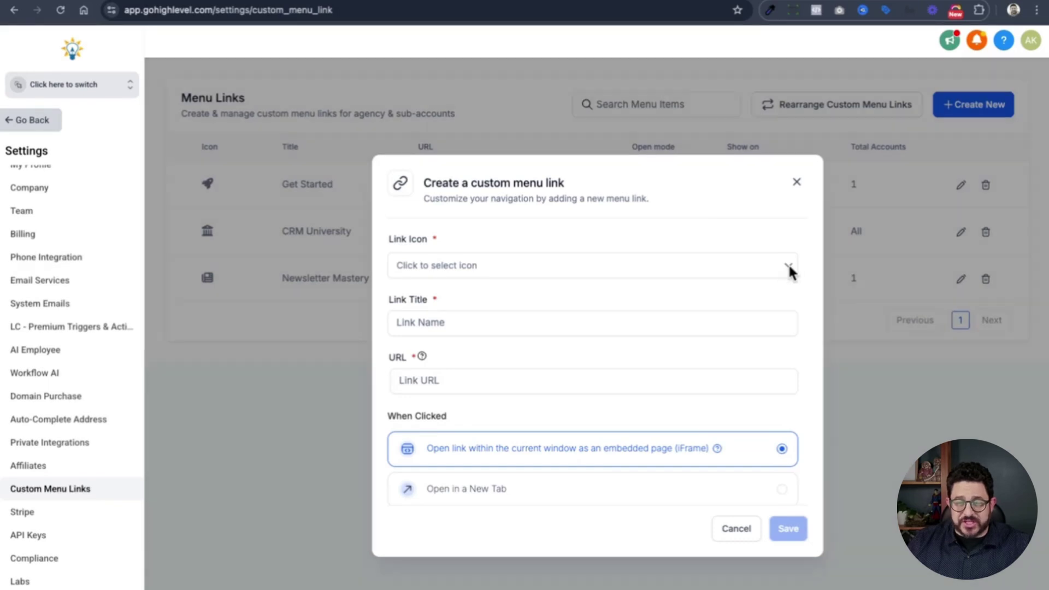
left_click(787, 265)
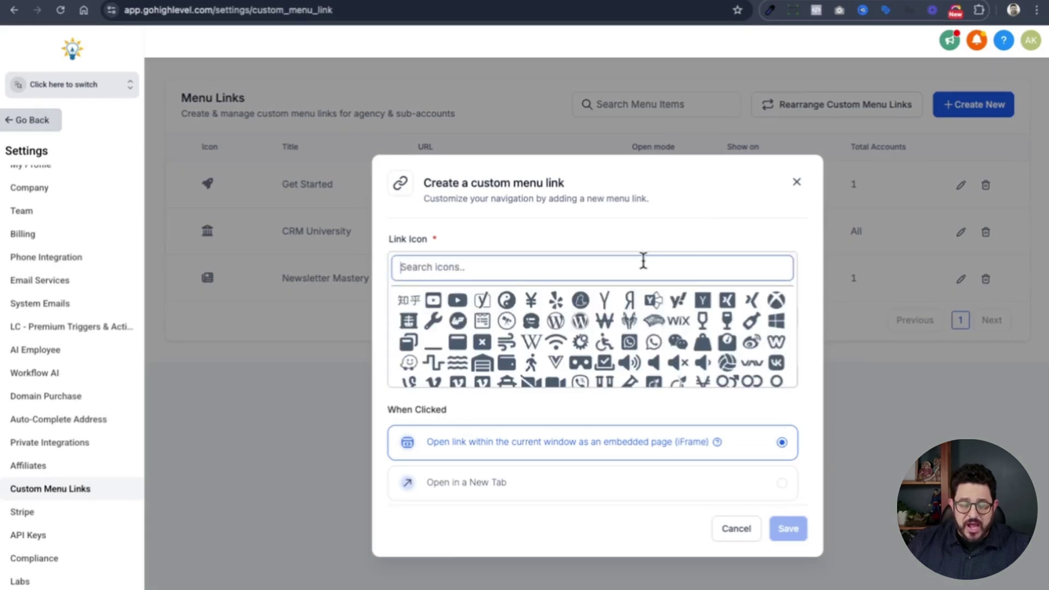
type("task")
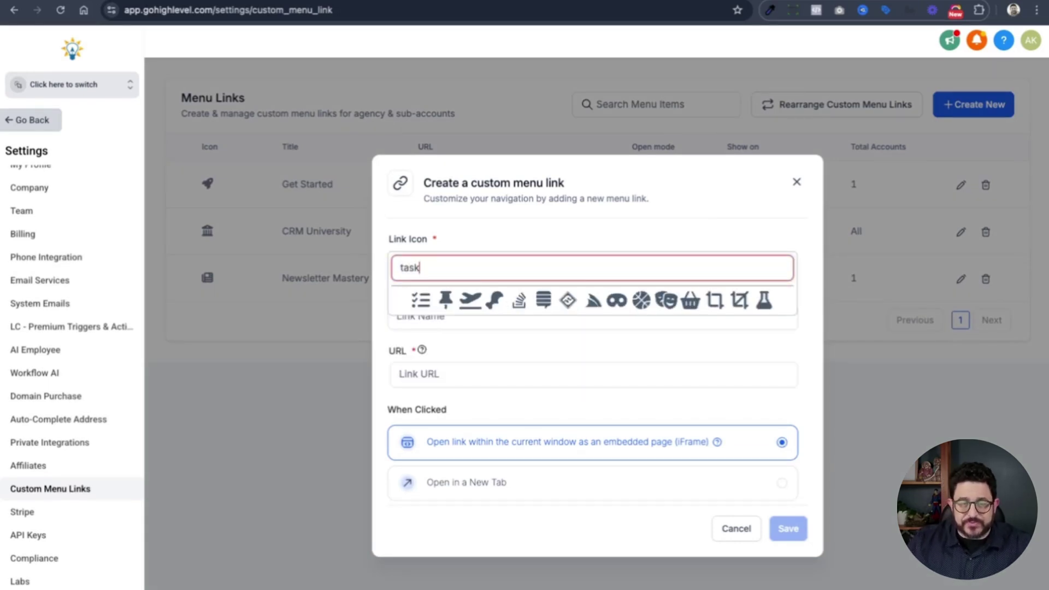
left_click(421, 301)
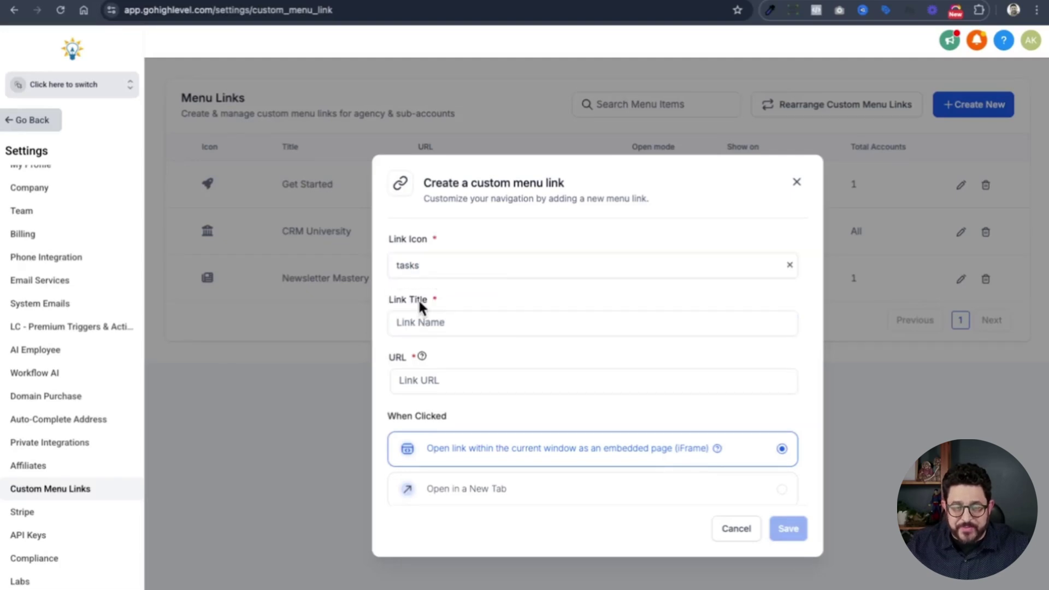
left_click(434, 321)
type("A")
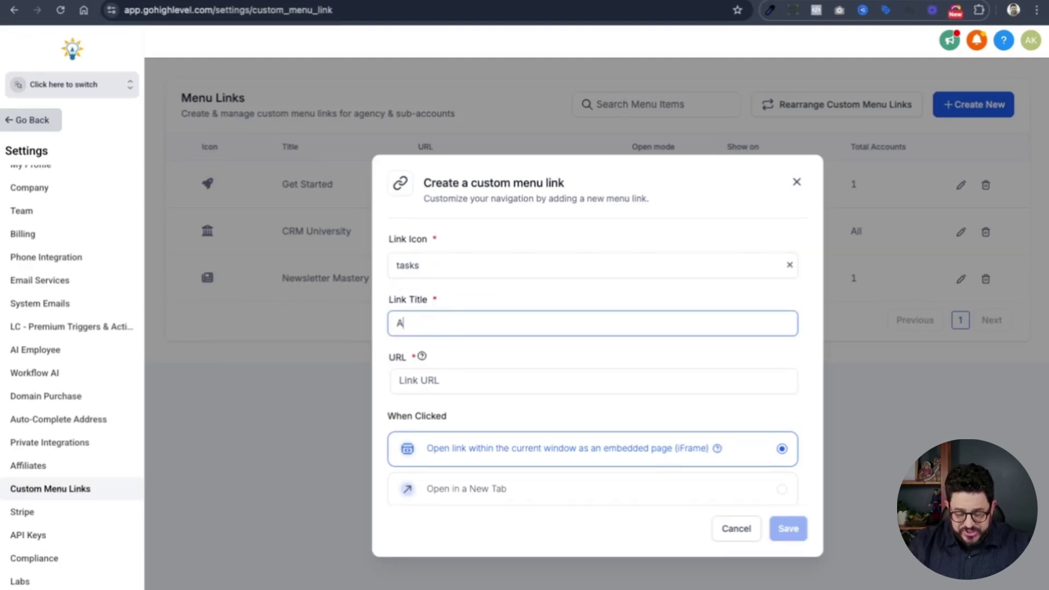
type("gency Supp")
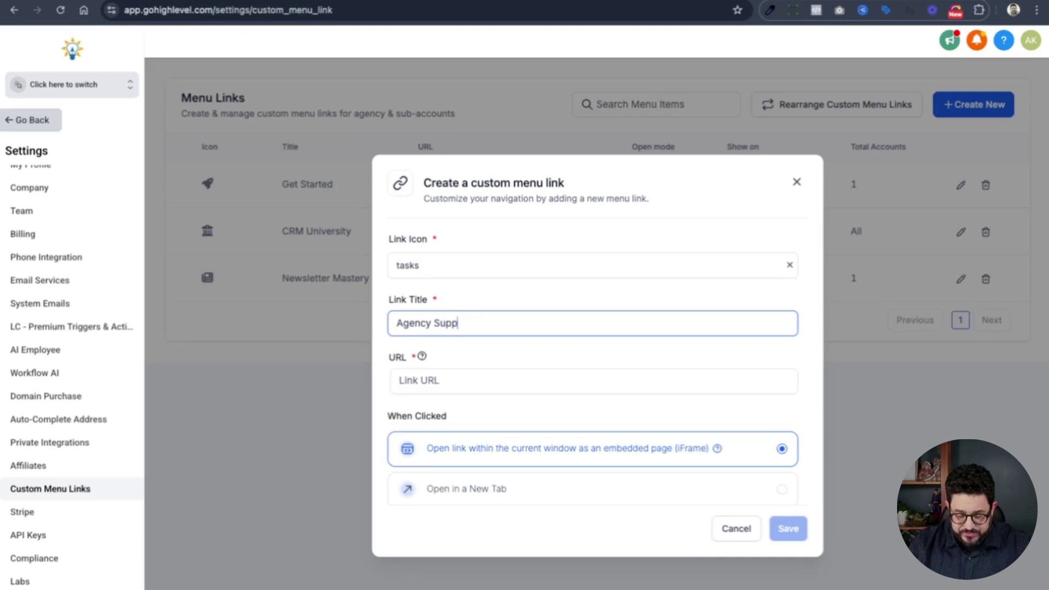
type("ort System")
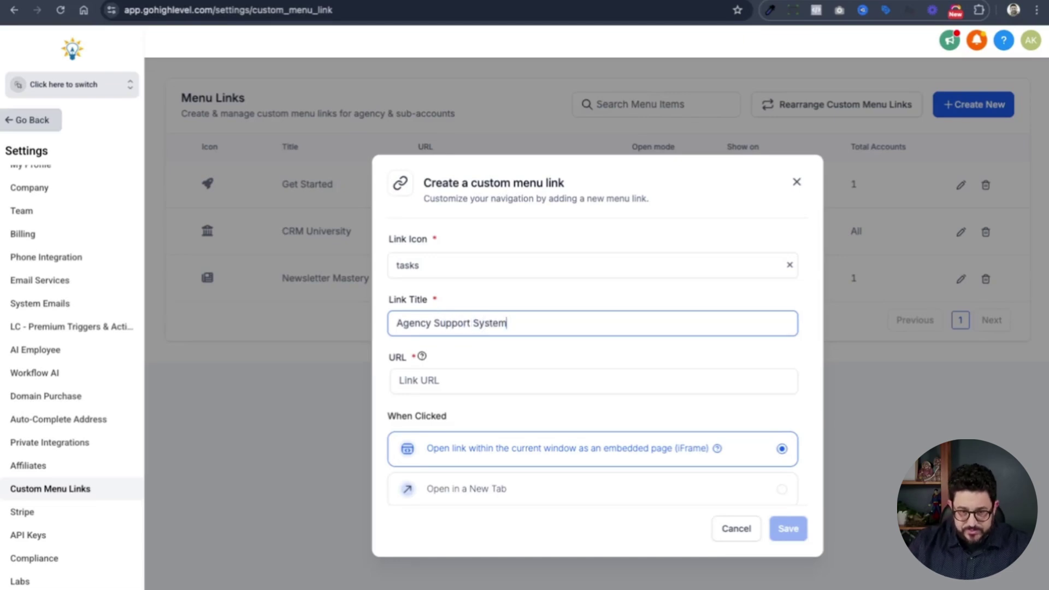
left_click(558, 375)
key("super+v")
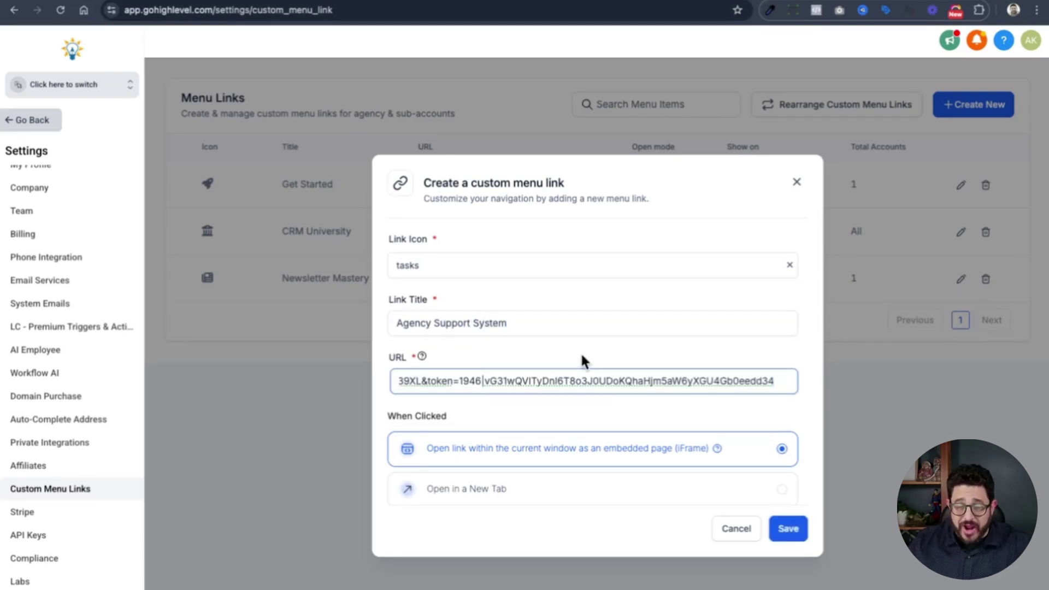
Assign the link to Brighter Idea Marketing Inc, make it visible to All roles, and save
scroll(580, 351, "down", 2)
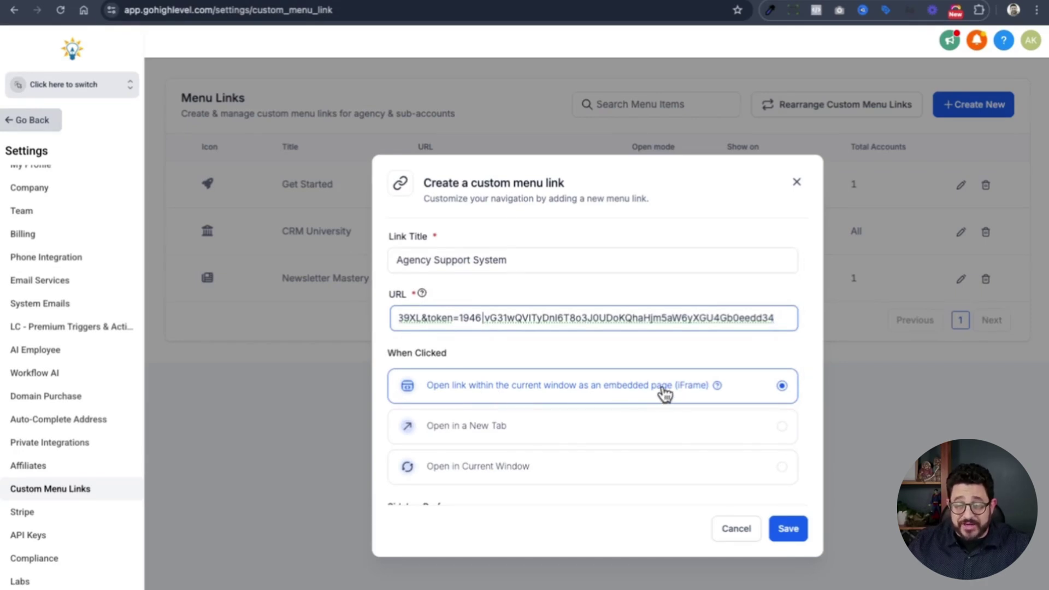
scroll(665, 393, "down", 5)
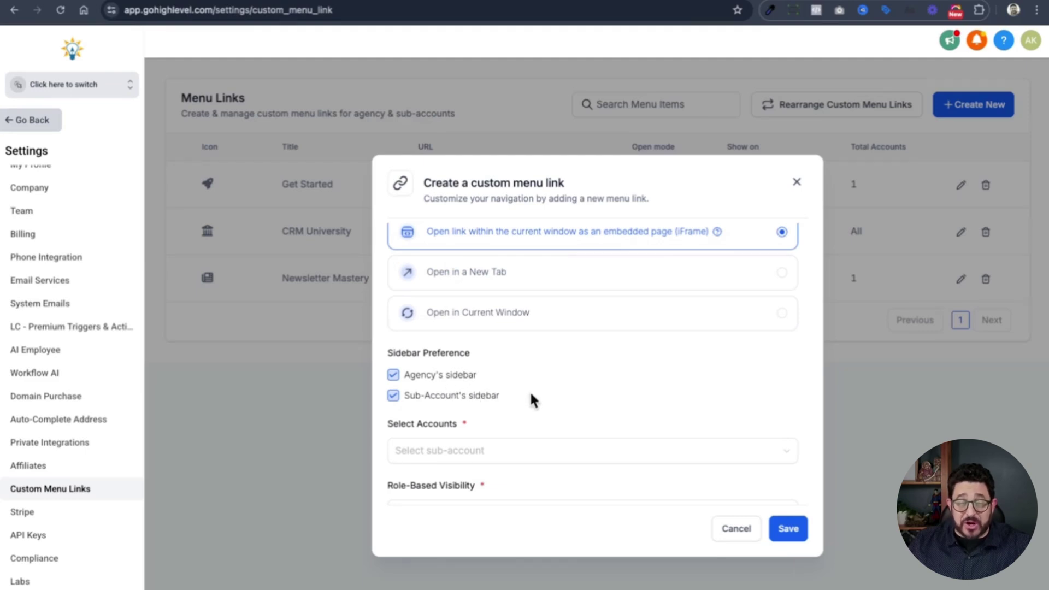
scroll(531, 389, "down", 3)
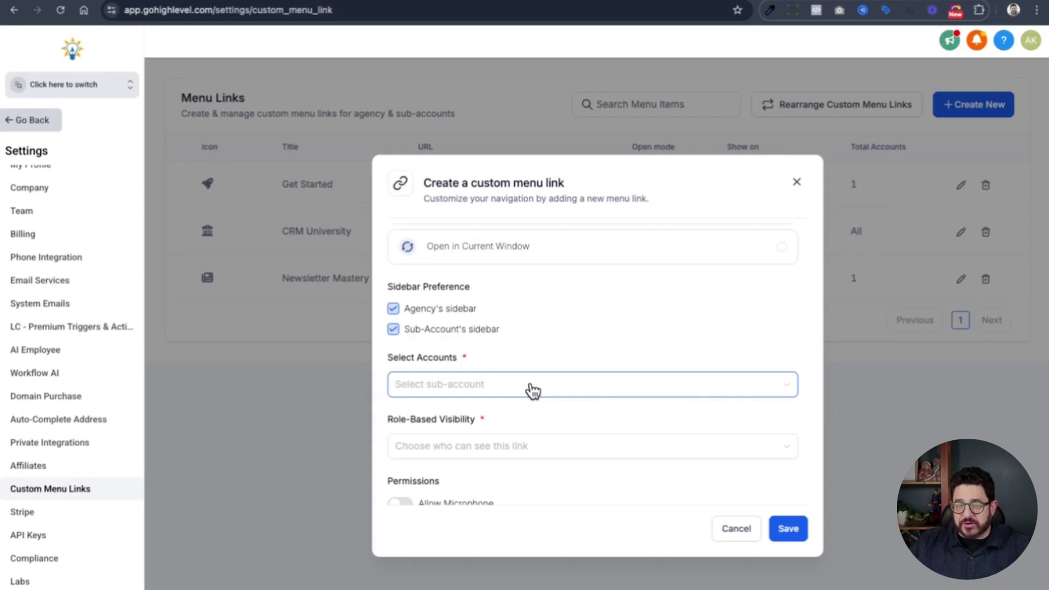
left_click(533, 390)
scroll(538, 435, "down", 4)
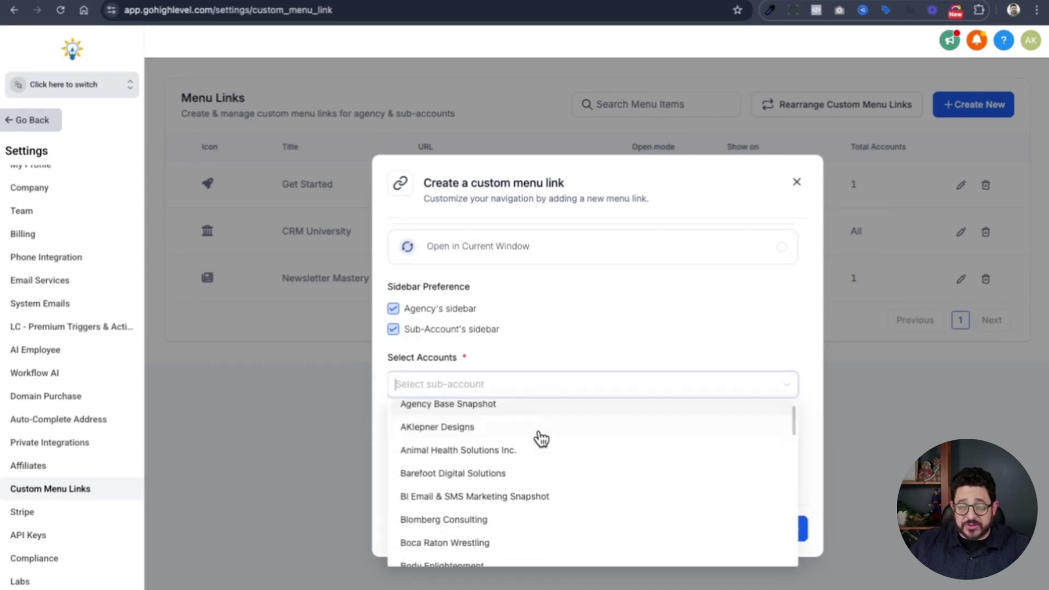
left_click(535, 539)
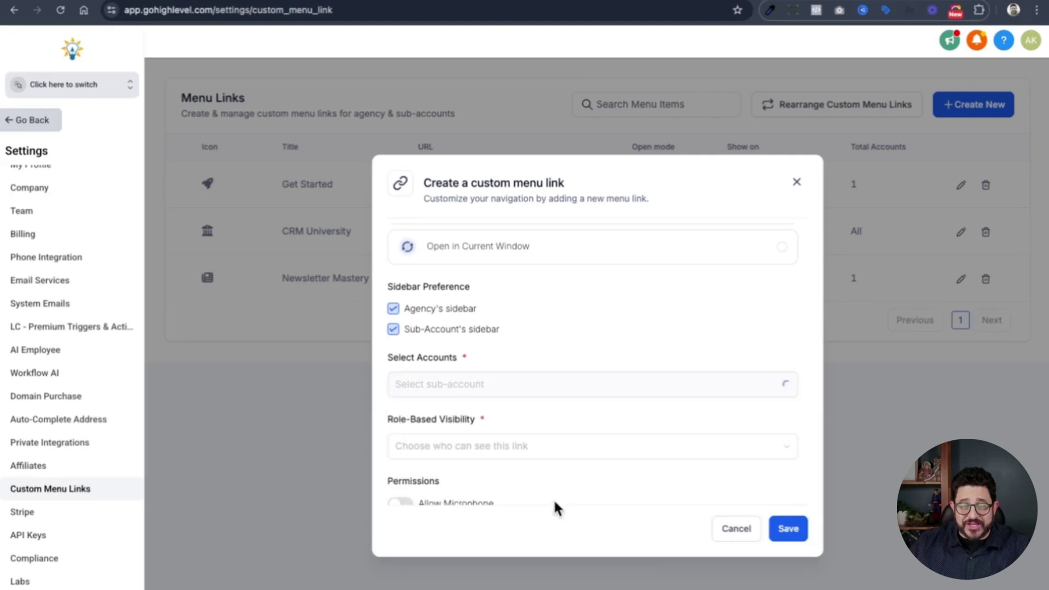
scroll(563, 421, "down", 2)
left_click(563, 419)
left_click(515, 442)
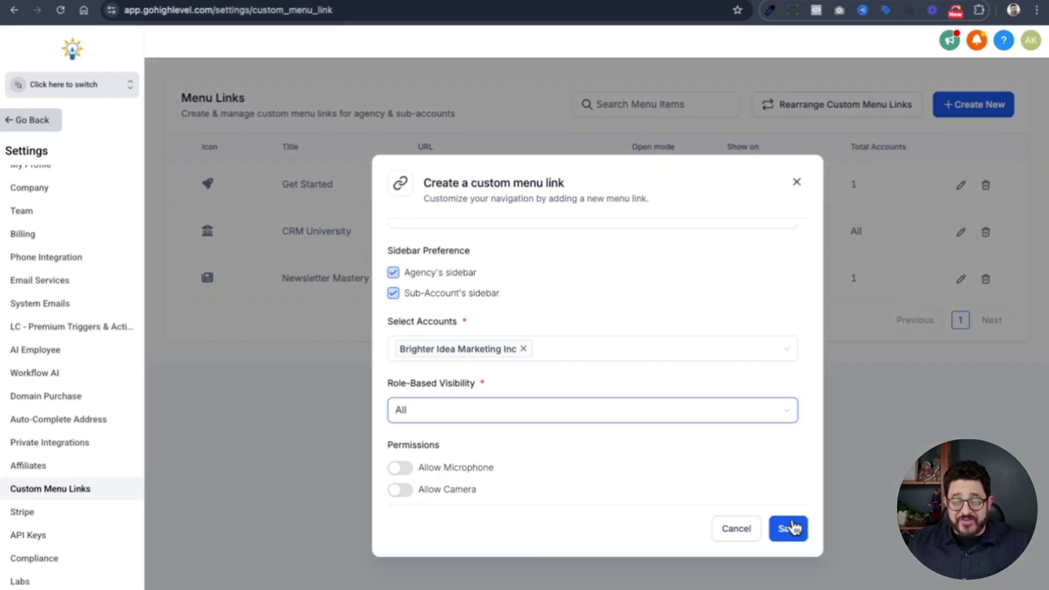
left_click(788, 528)
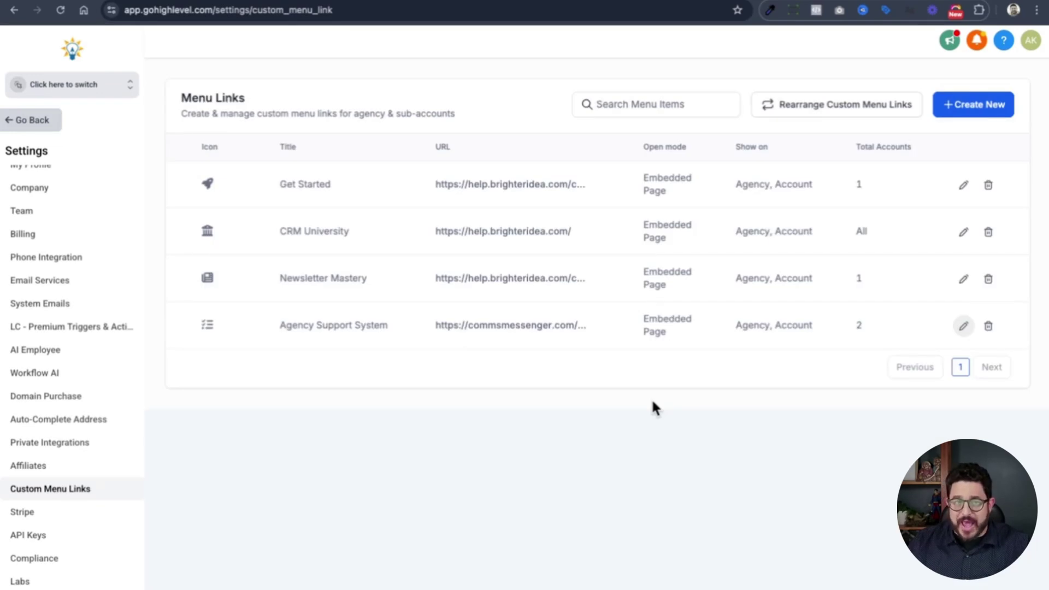
Switch into the Brighter Idea Marketing Inc sub-account and open Agency Support System from the sidebar
left_click(51, 84)
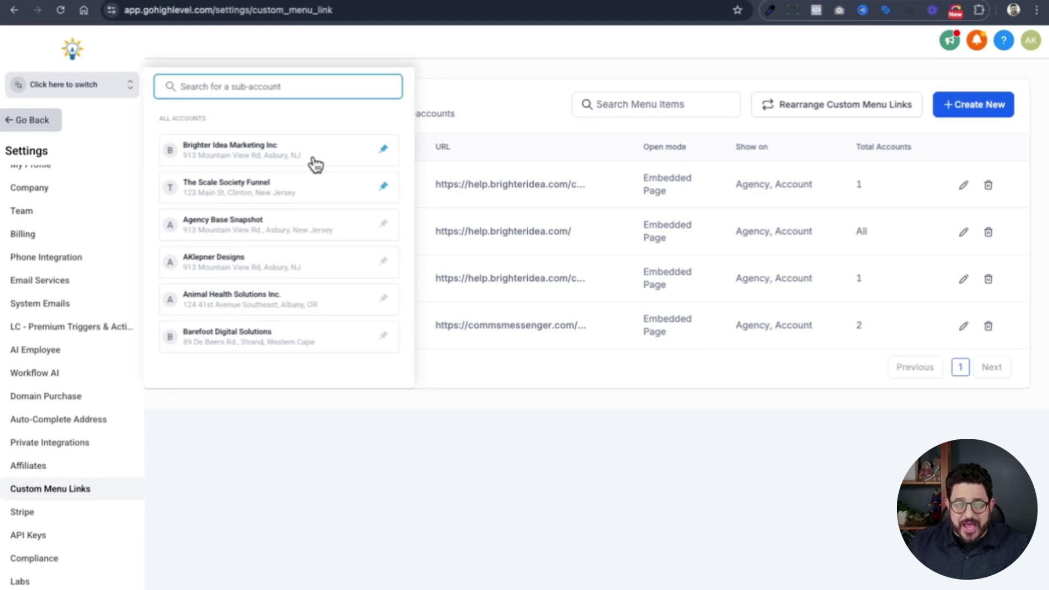
left_click(316, 164)
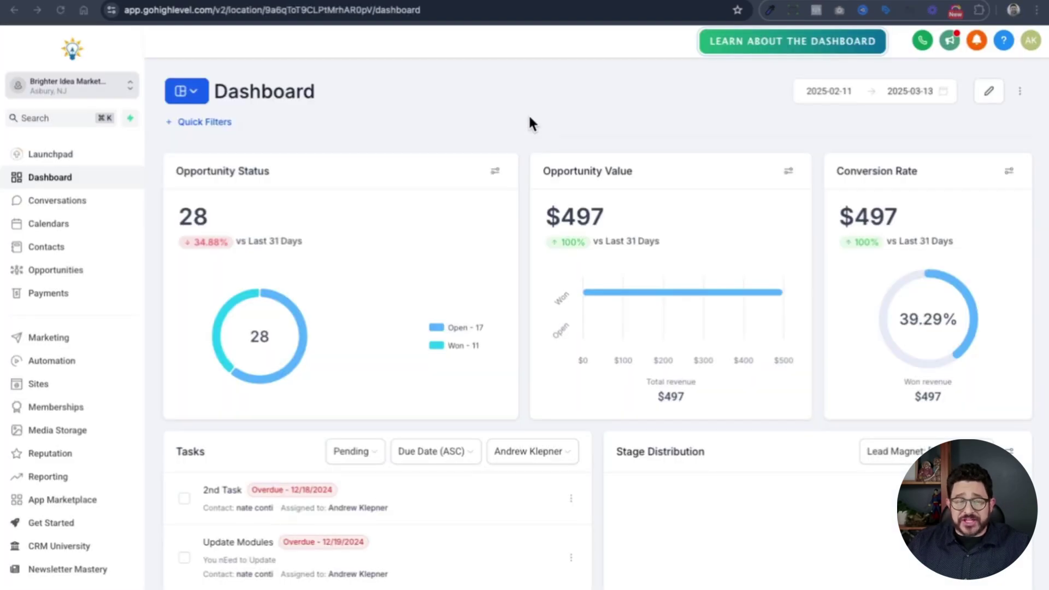
scroll(104, 288, "down", 1)
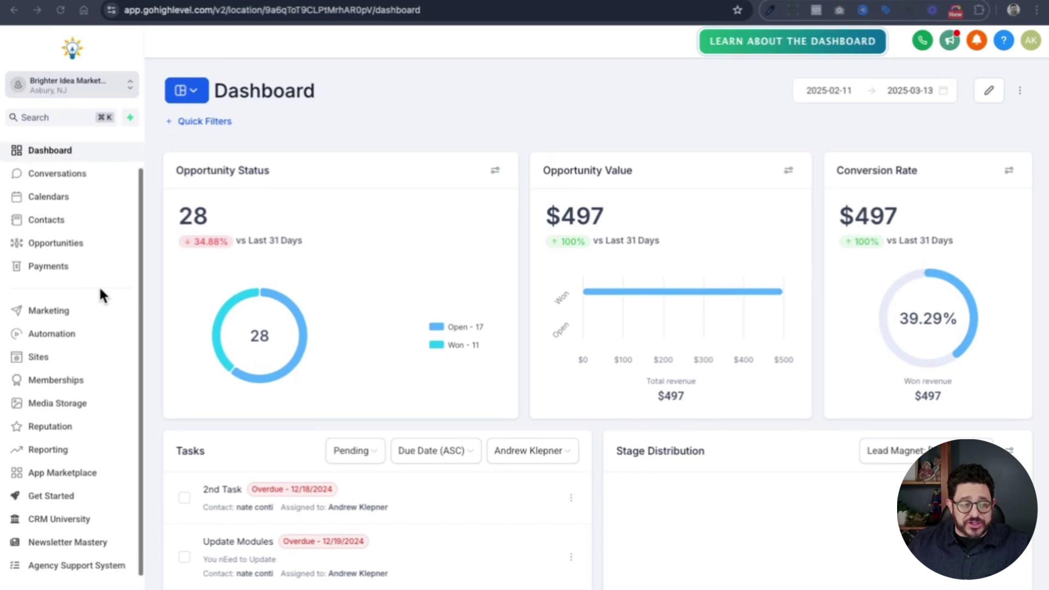
left_click(86, 567)
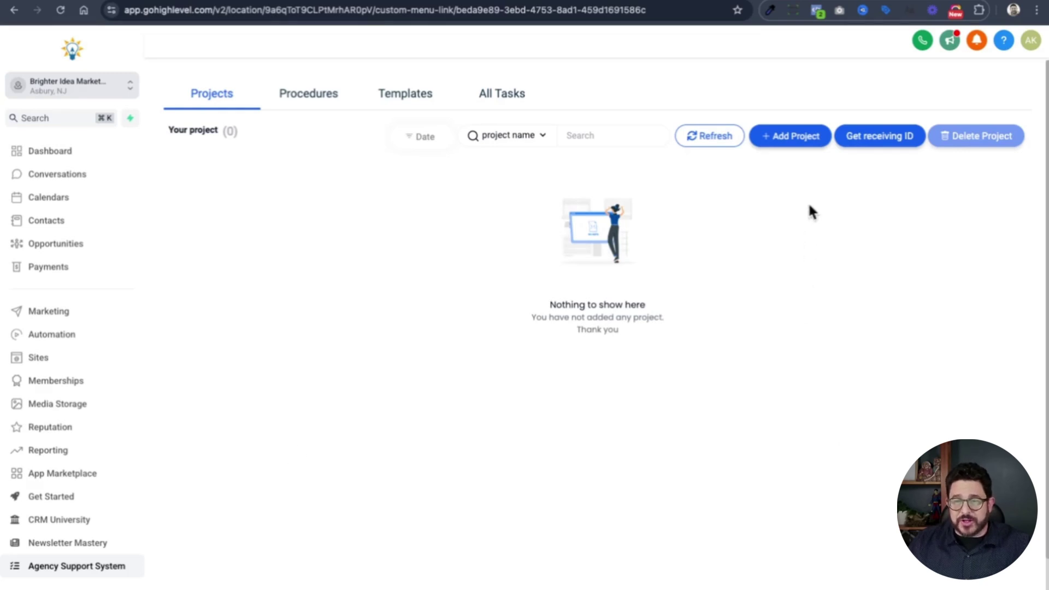
left_click(797, 148)
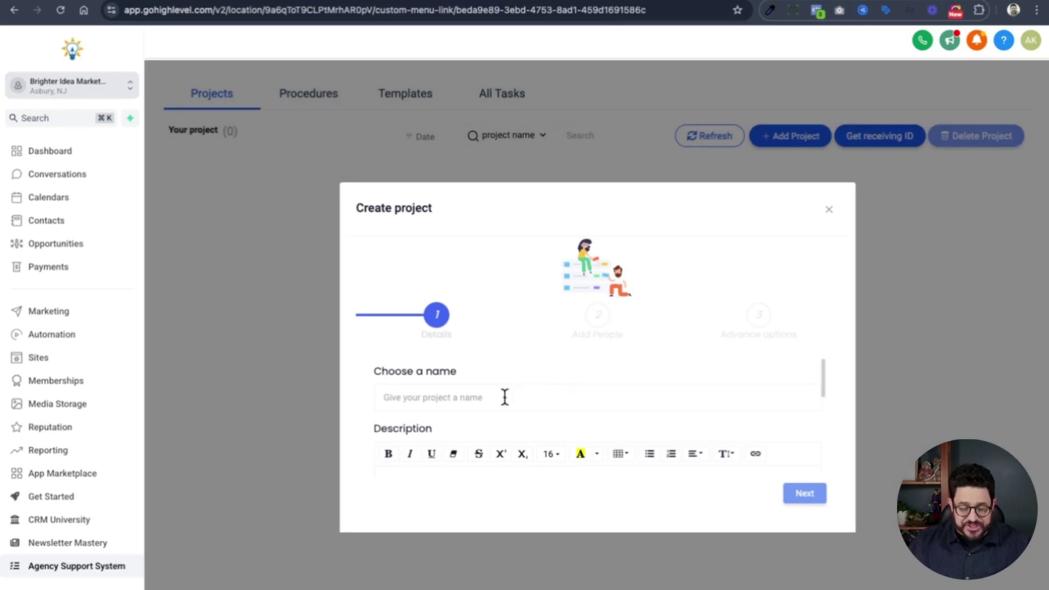
Name the new project Agency Support and give it the description 'Agency Support'
left_click(504, 397)
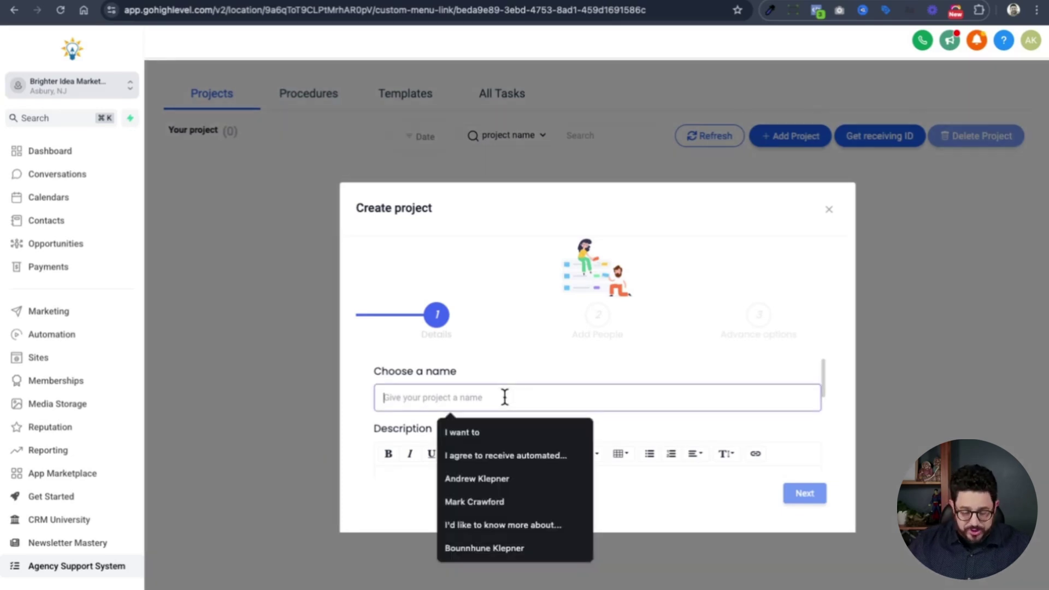
type("ab")
scroll(447, 437, "down", 2)
left_click(448, 436)
type("A")
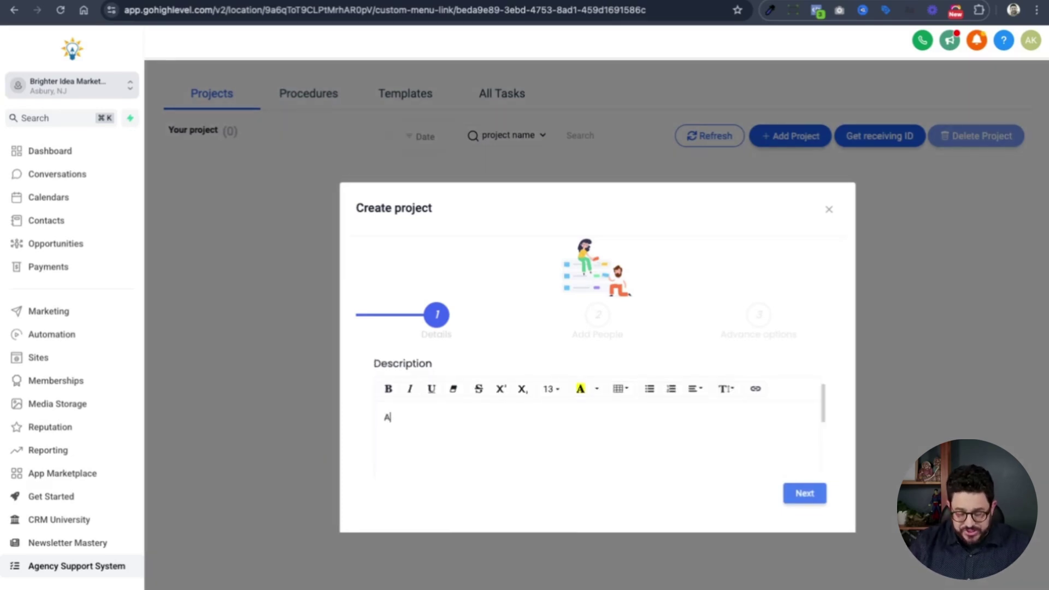
type("gency Su")
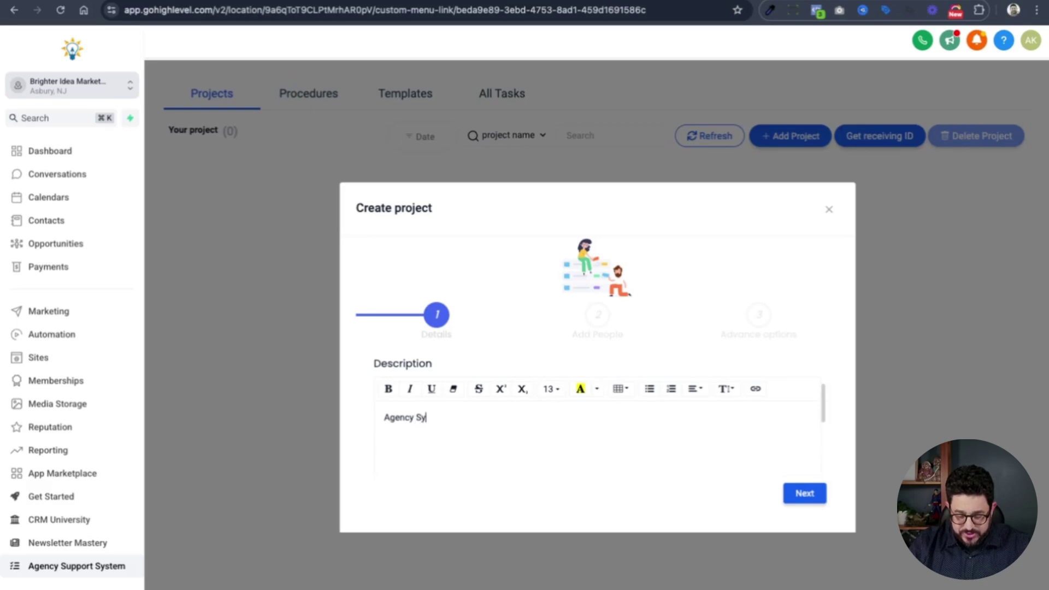
key("BackSpace")
type("u")
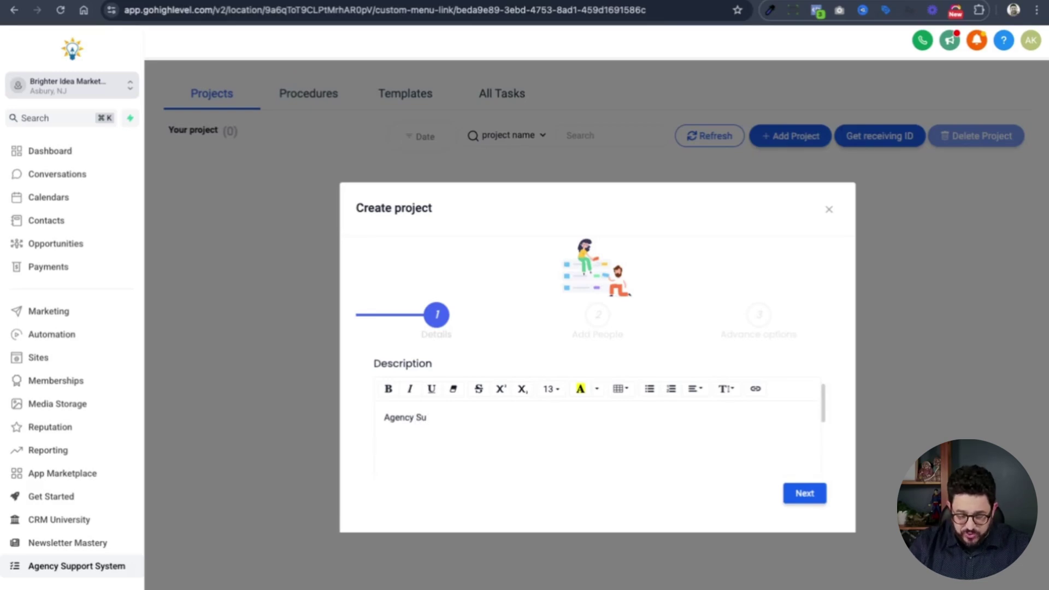
type("pport")
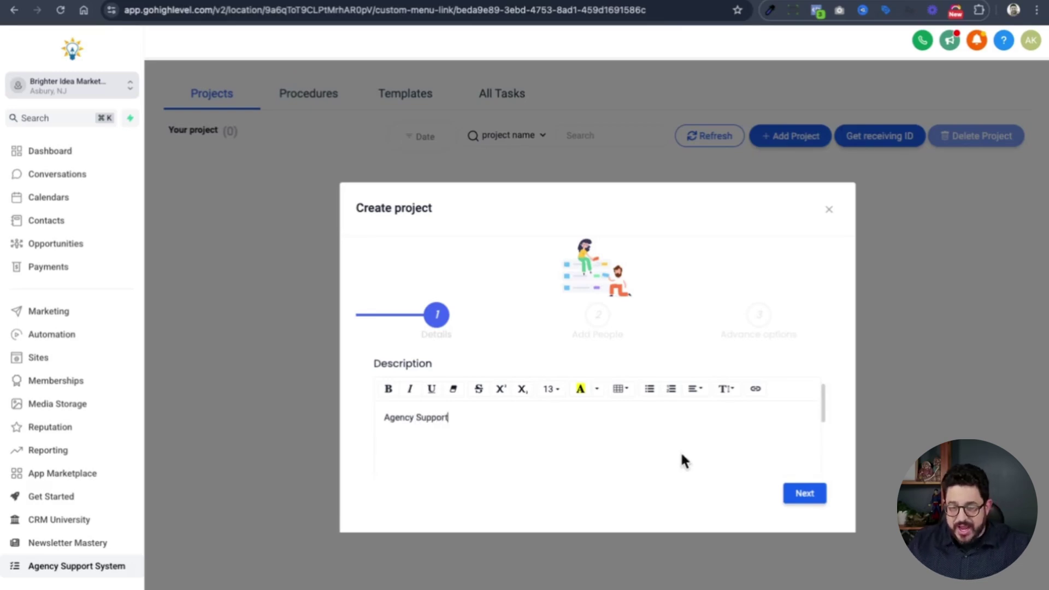
Skip through Add People and Advanced options, finish the project, and open its task board
left_click(799, 494)
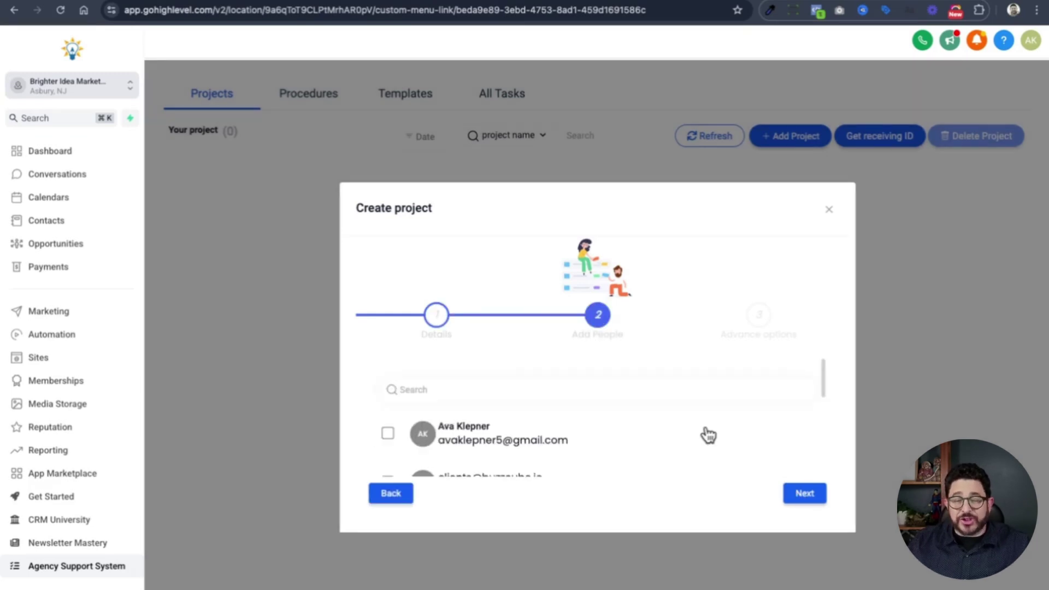
scroll(708, 435, "down", 2)
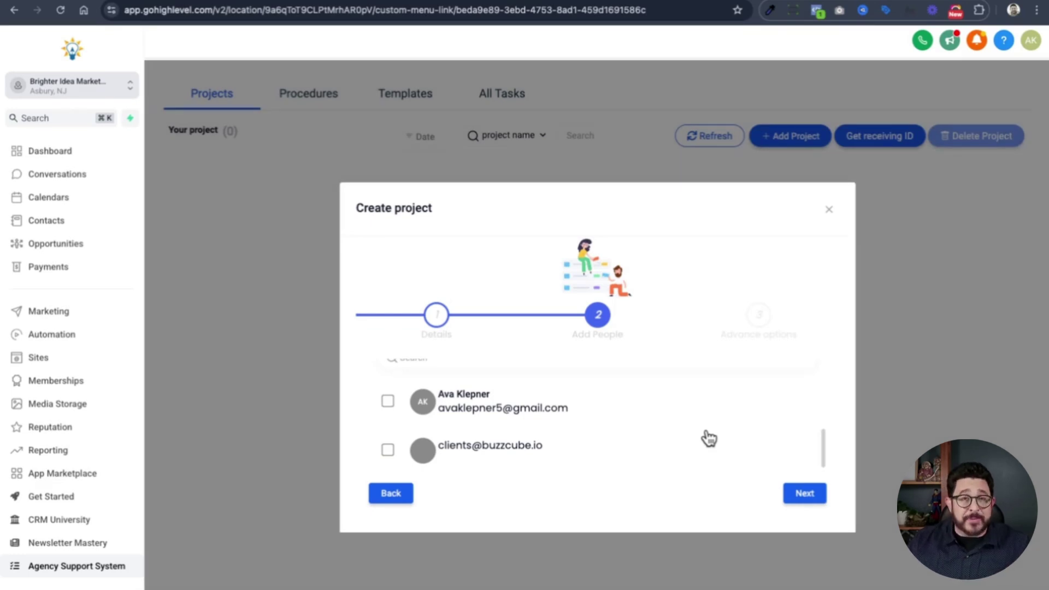
scroll(708, 437, "up", 2)
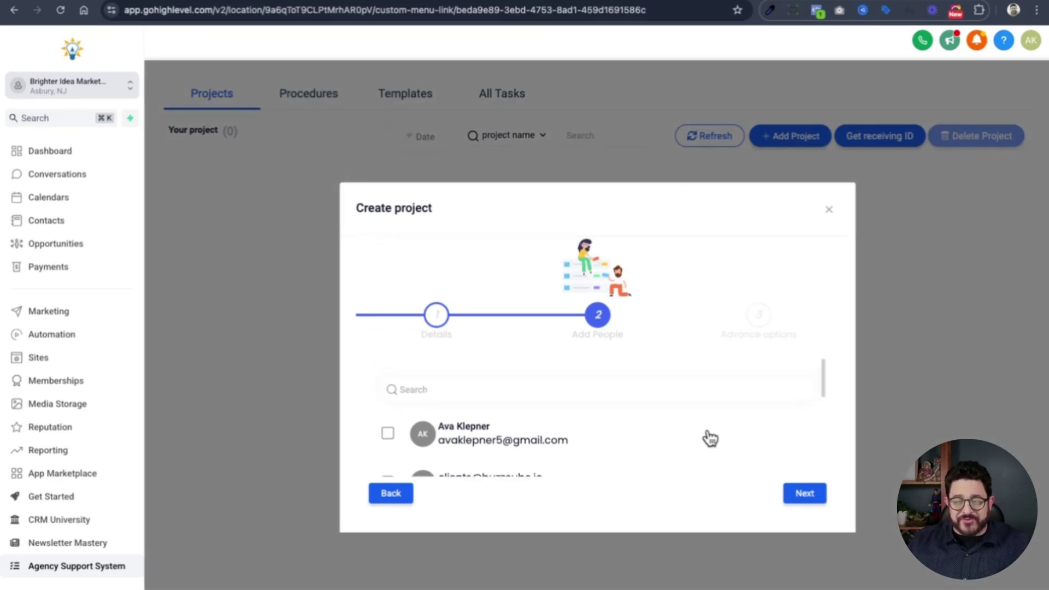
left_click(805, 494)
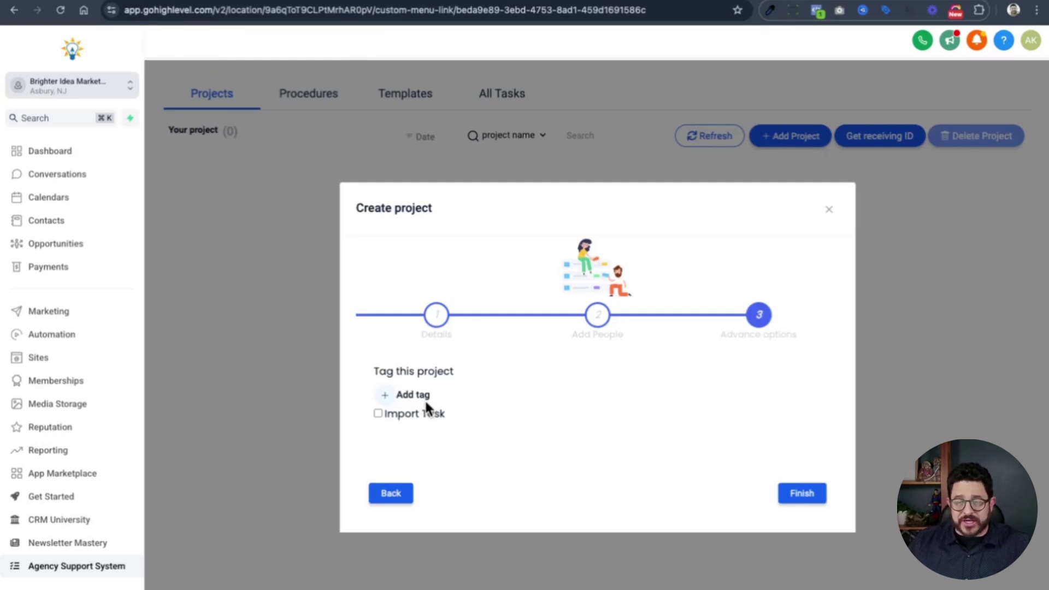
left_click(802, 495)
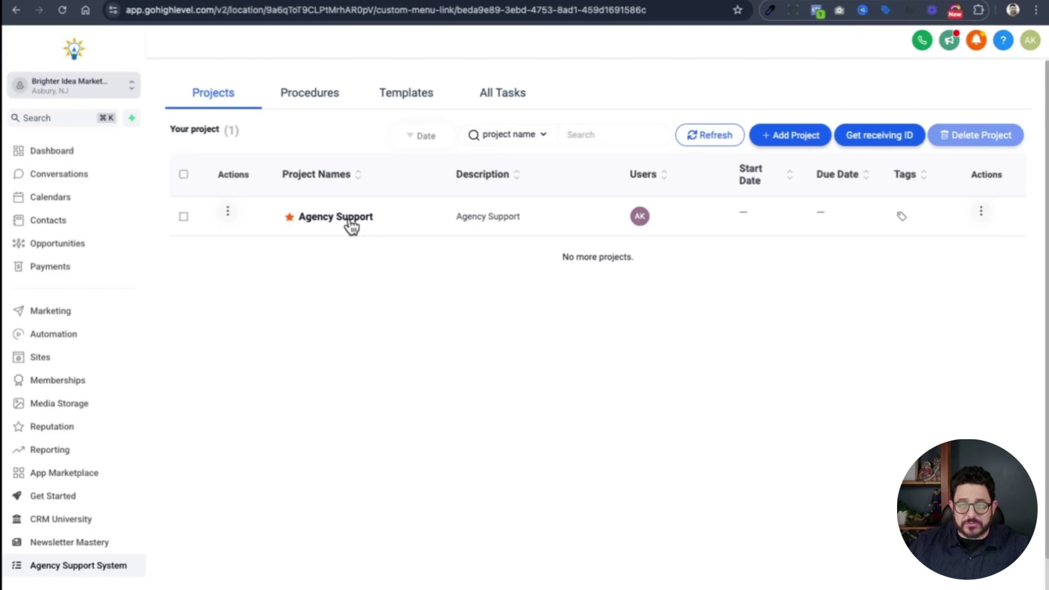
left_click(351, 219)
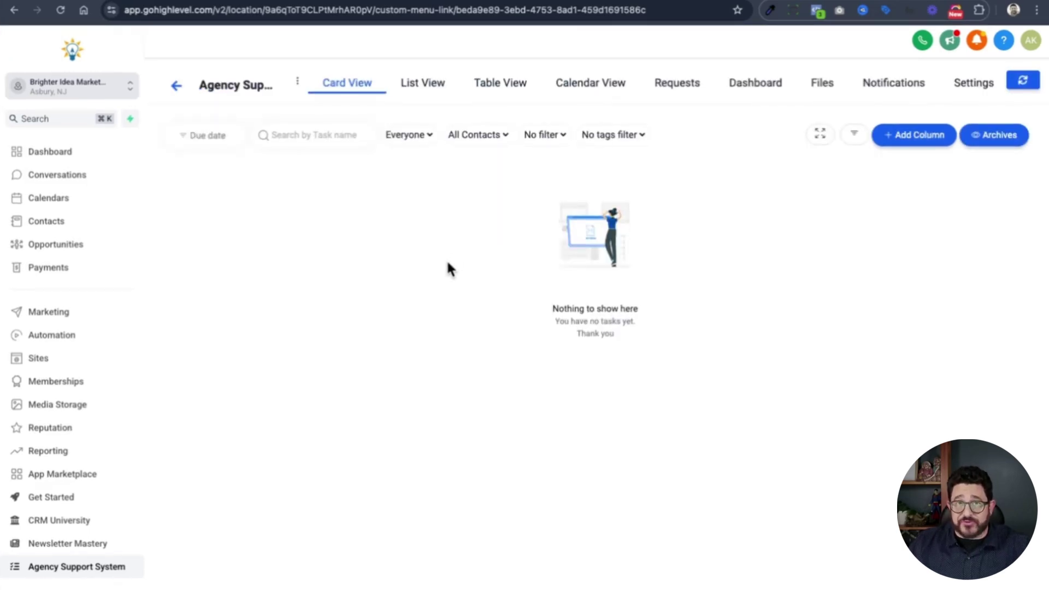
Add ToDo and In Progress columns to the Agency Support board
left_click(915, 146)
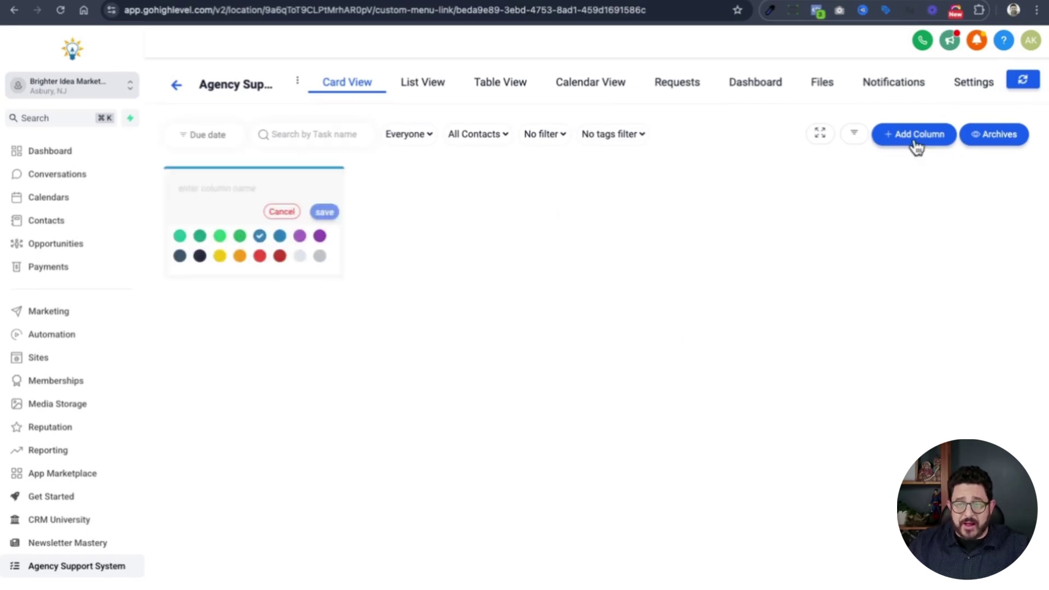
left_click(241, 189)
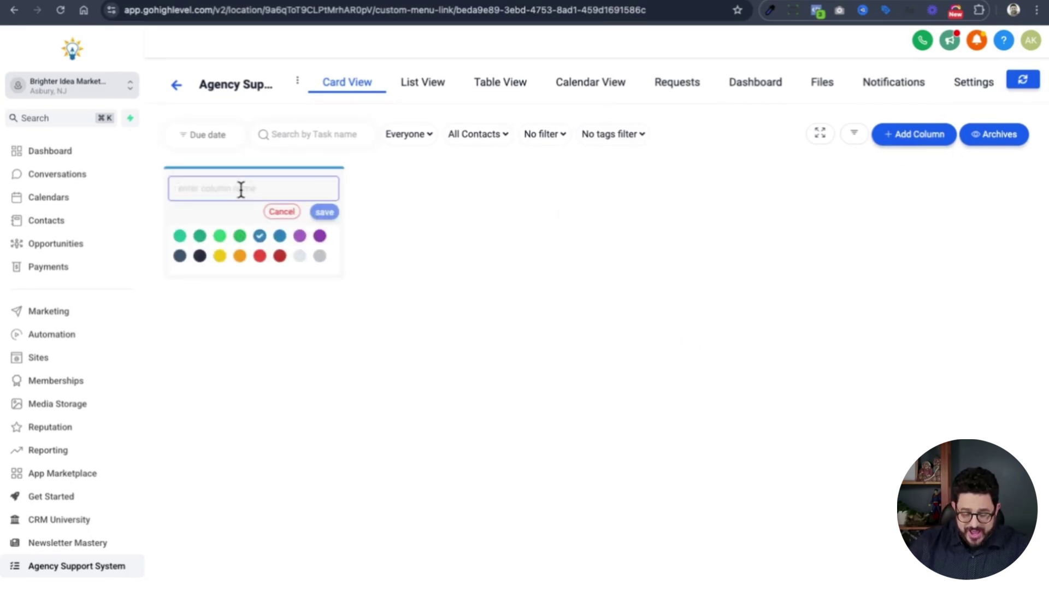
type("ToDo")
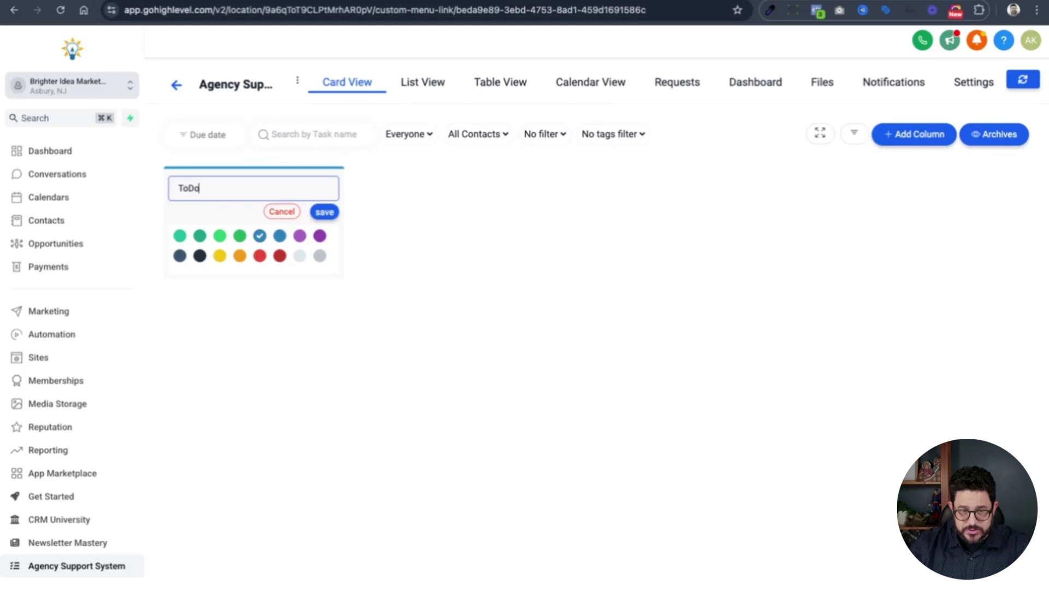
left_click(325, 212)
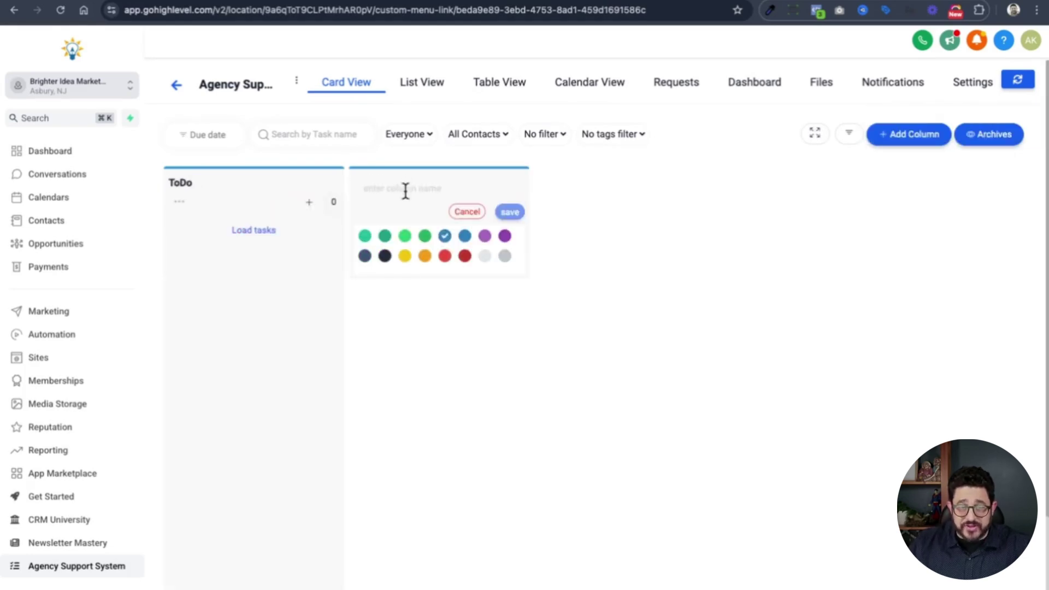
left_click(404, 190)
type("In ")
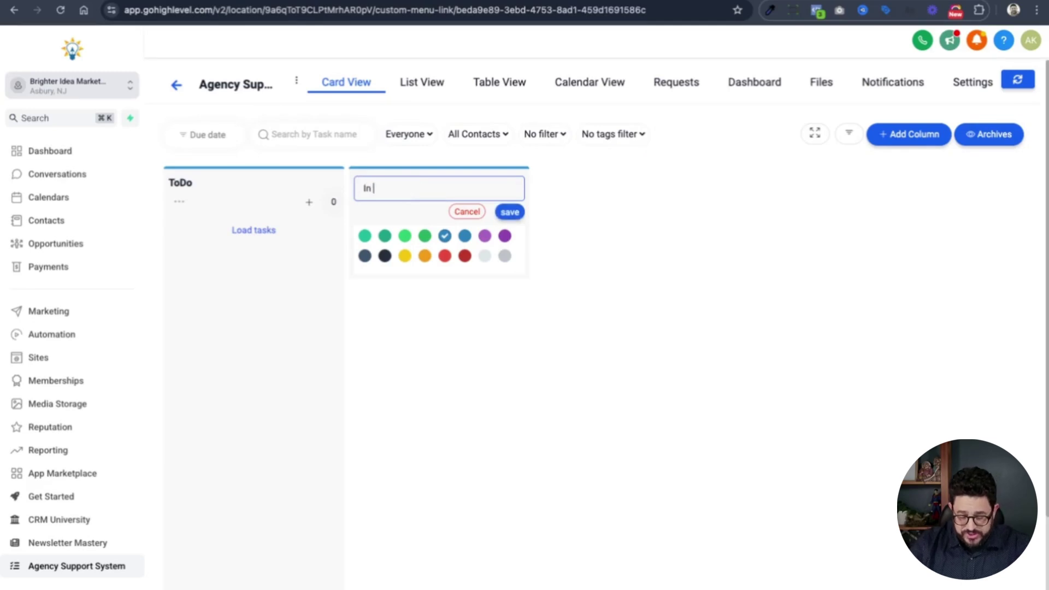
type("Progress")
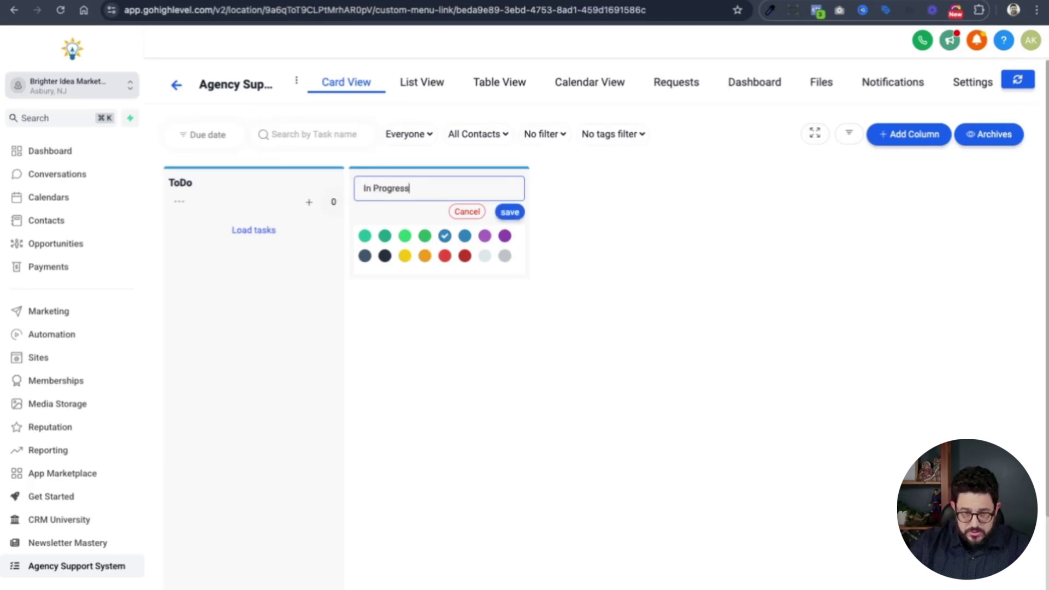
left_click(509, 213)
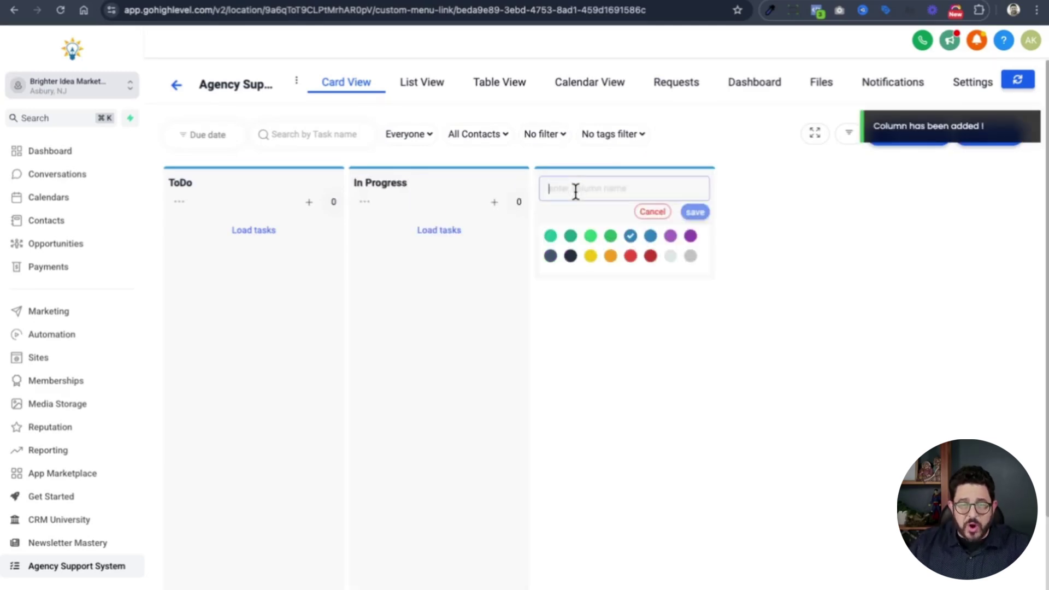
Add a For Review column and a green Complete column
type("For Review")
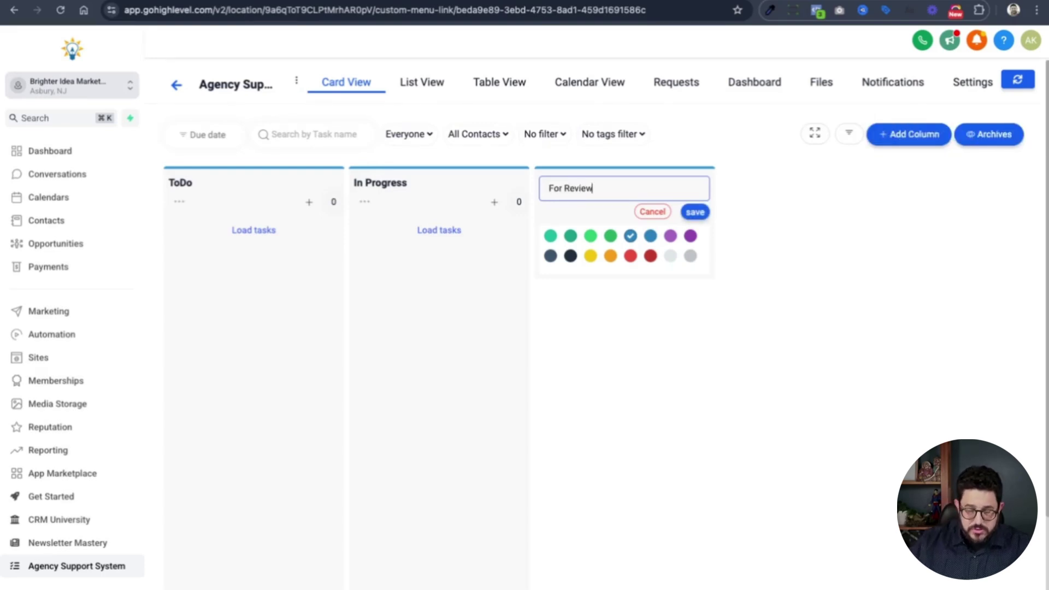
key("Return")
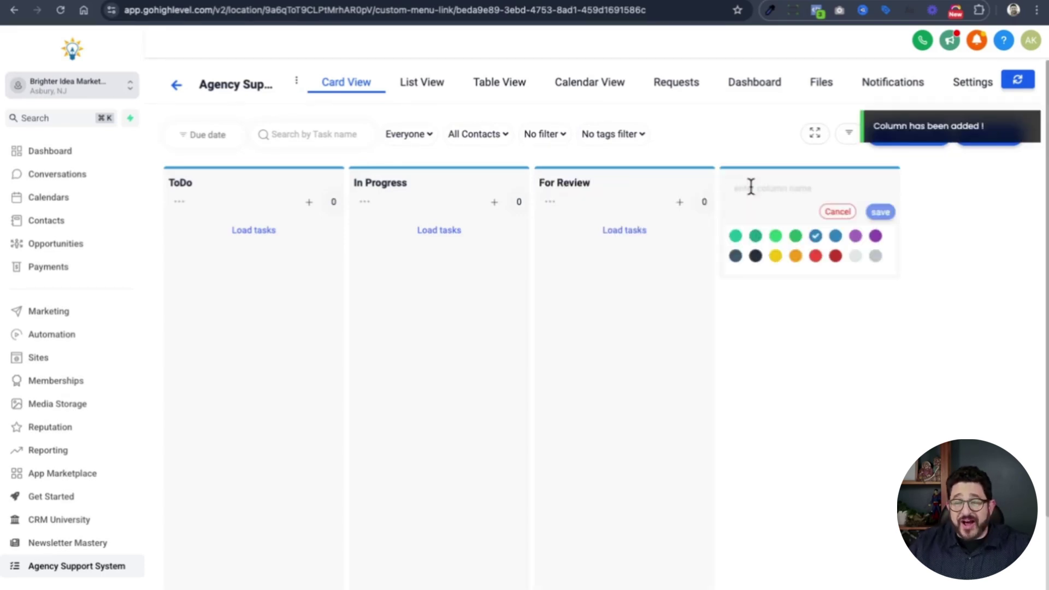
type("Complete")
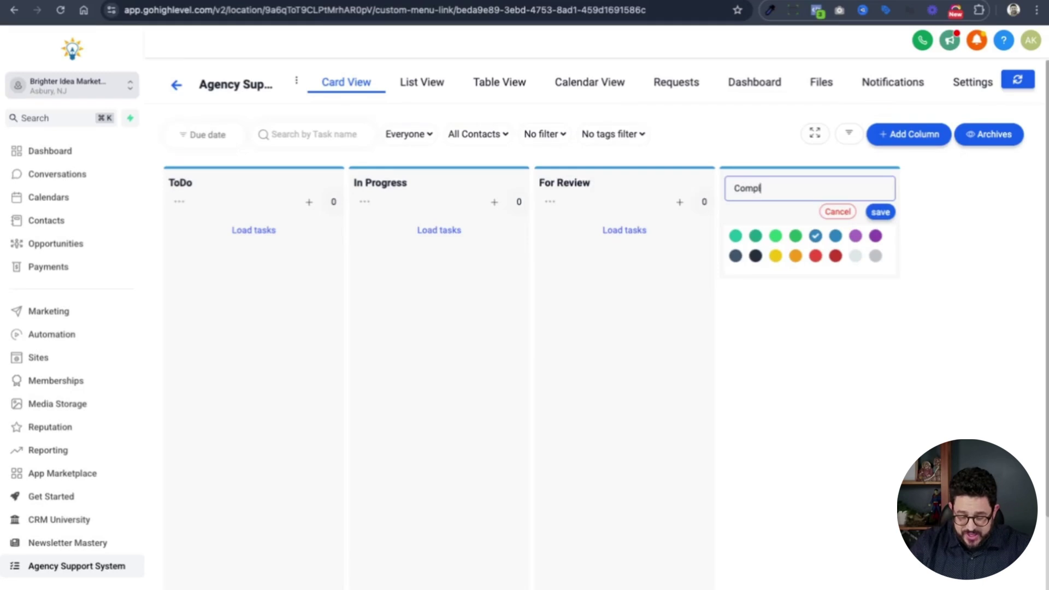
left_click(776, 236)
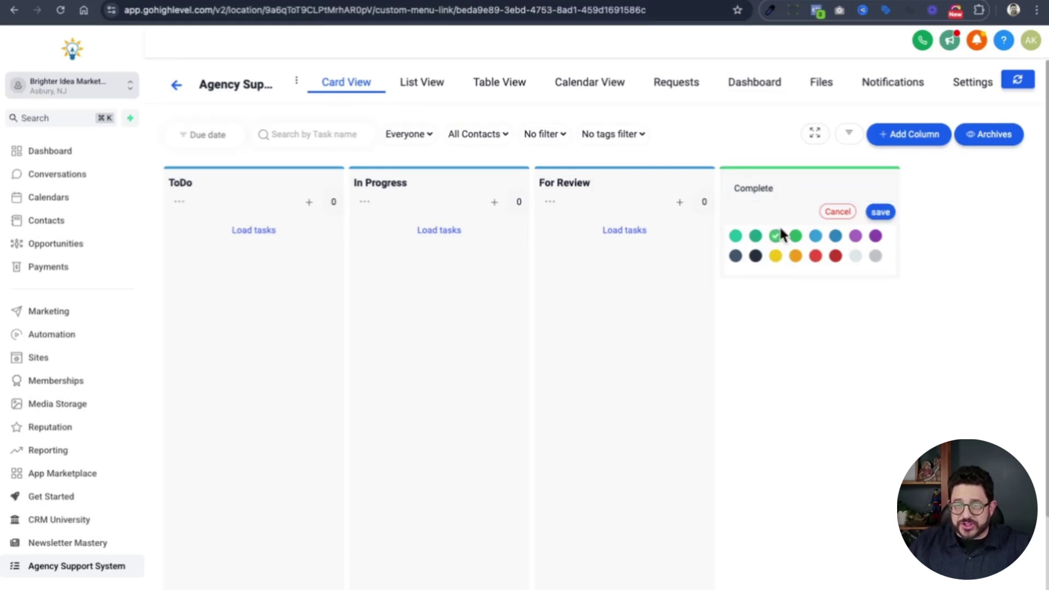
left_click(880, 213)
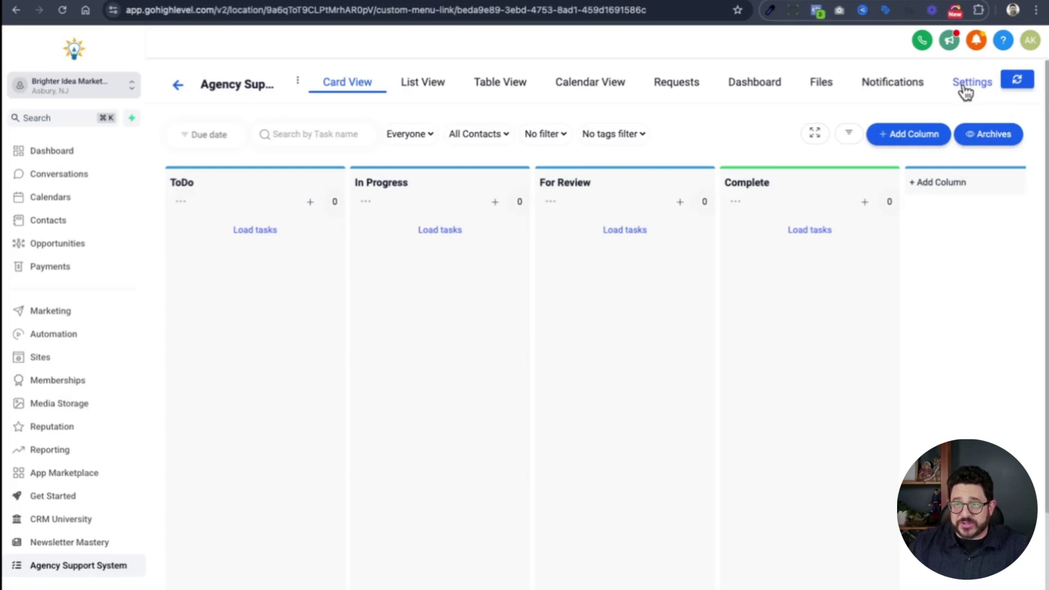
left_click(966, 91)
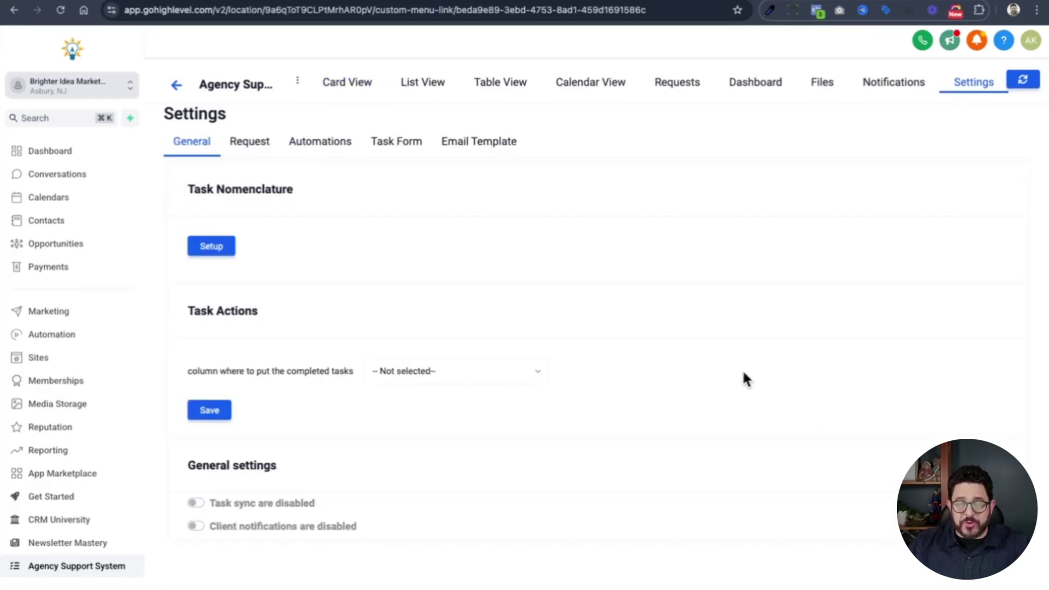
Set Complete as the completed-tasks column and switch on task sync and client notifications
left_click(458, 370)
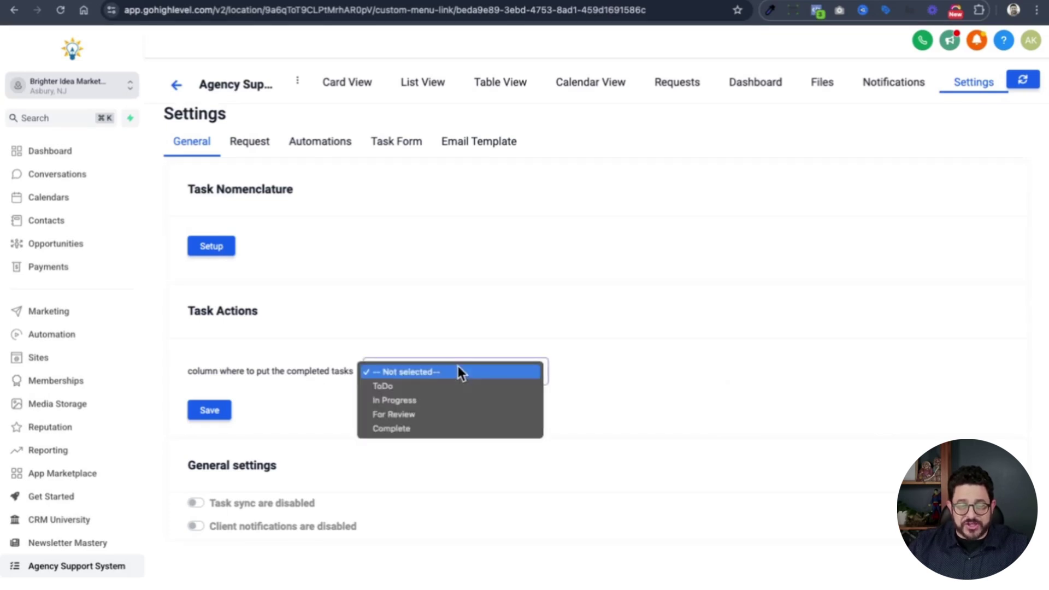
left_click(440, 430)
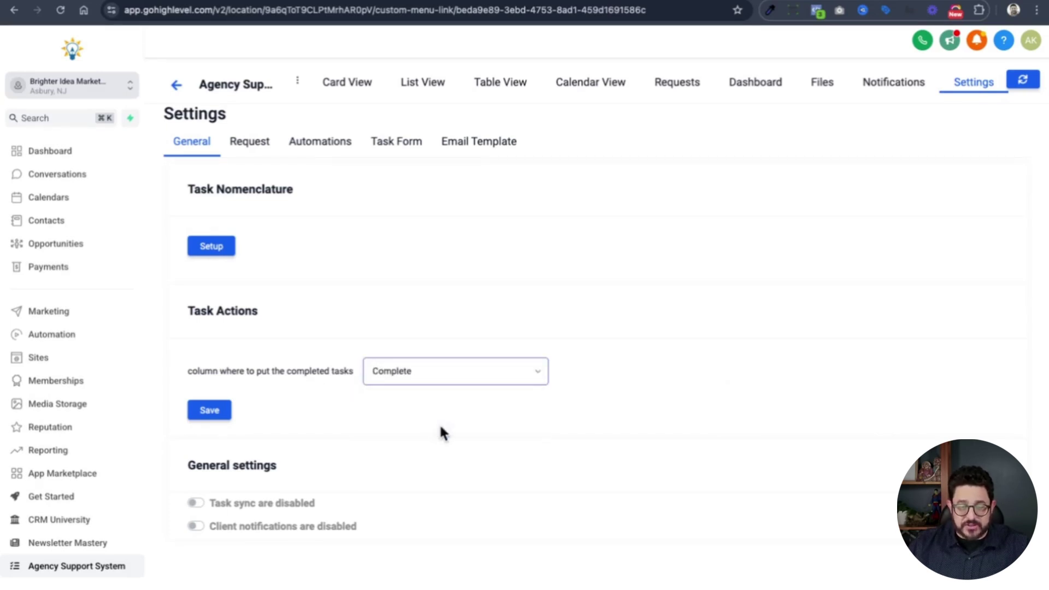
left_click(210, 414)
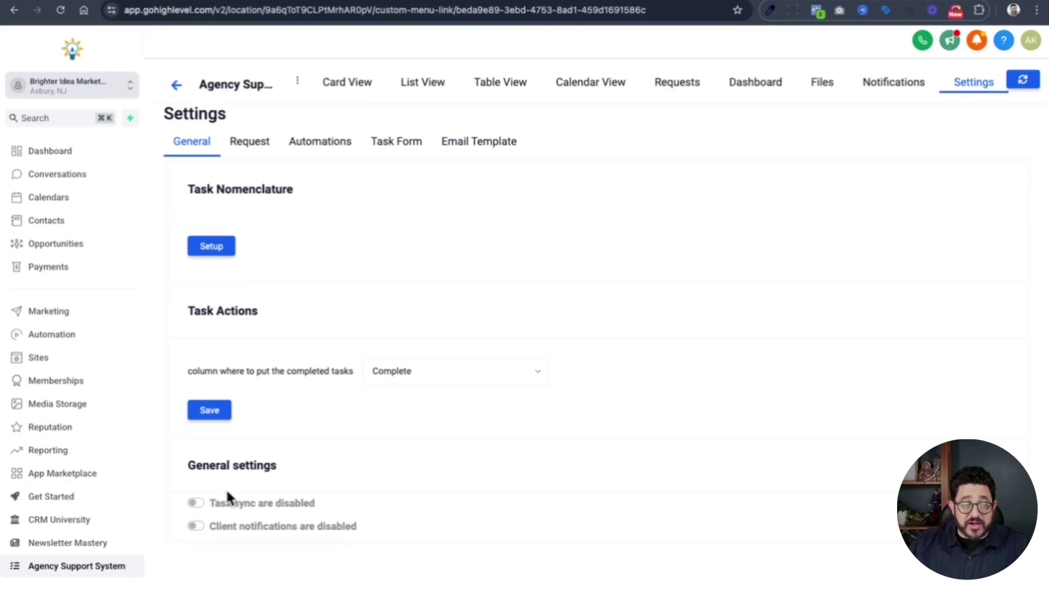
left_click(196, 502)
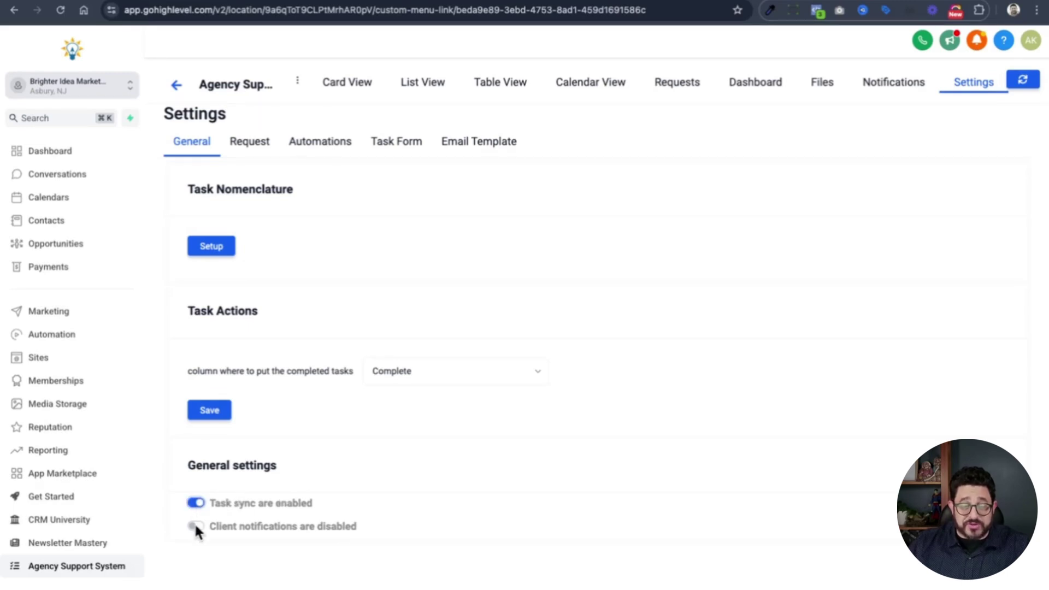
left_click(195, 526)
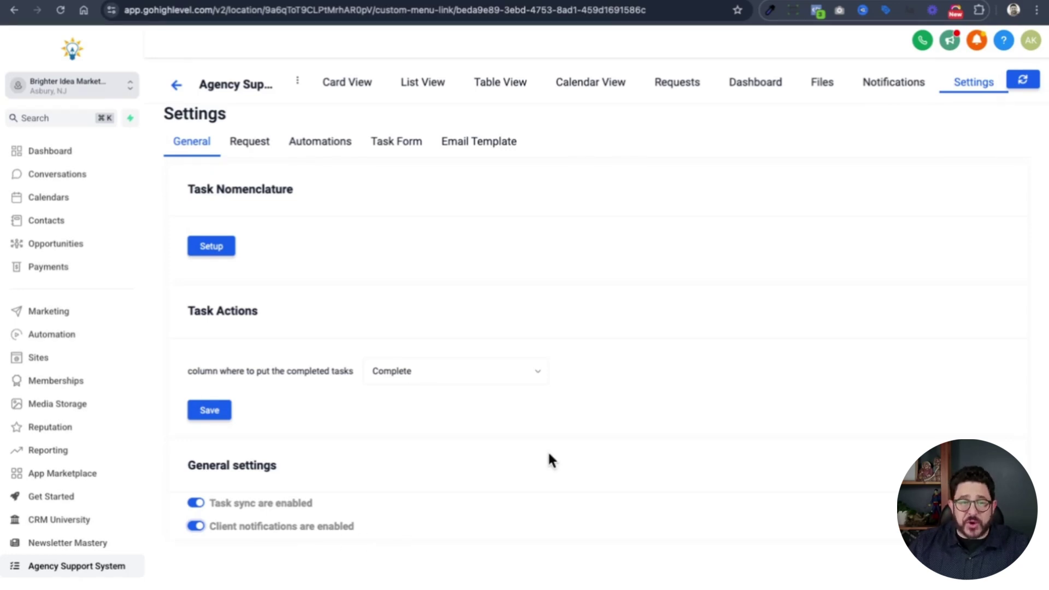
left_click(245, 142)
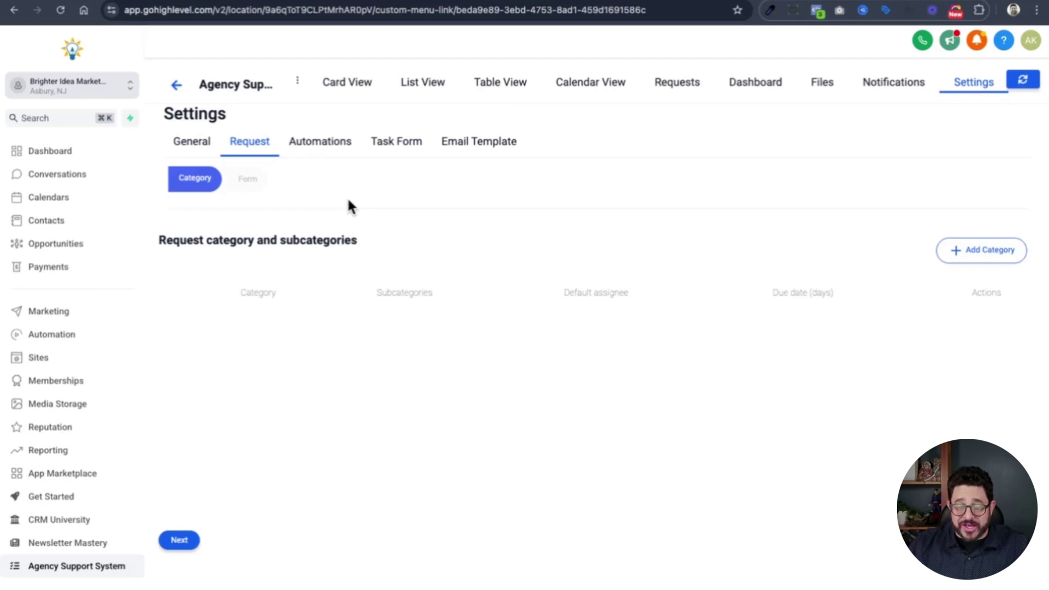
Add a 'Website & Funnels' category with subcategories Landing Page Creation, Content / Image Request, Funnel Request
left_click(967, 258)
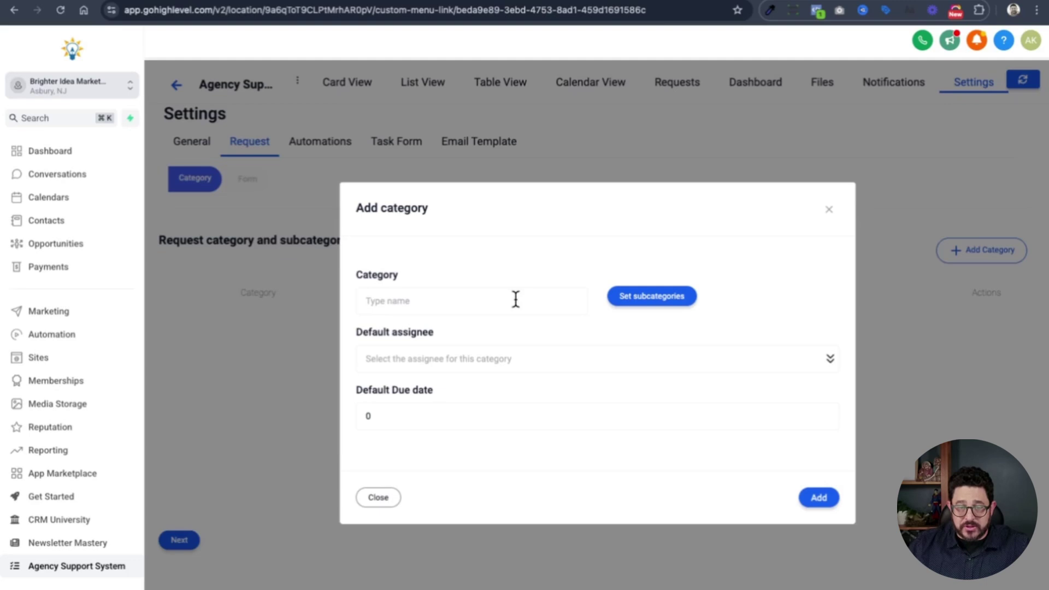
left_click(515, 298)
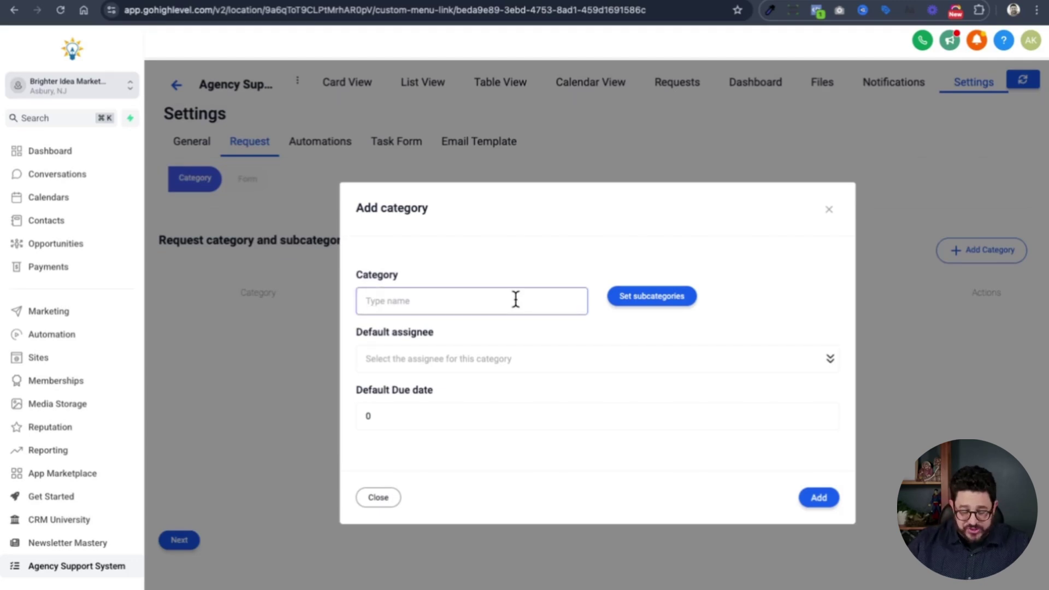
type("Website & Funnels")
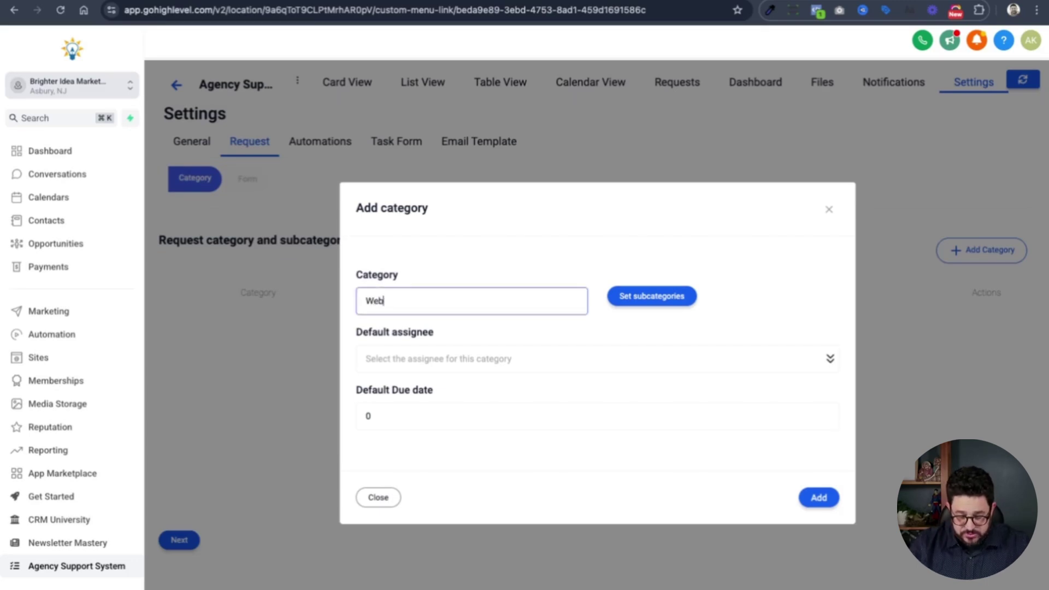
left_click(662, 298)
left_click(675, 300)
type("Landing")
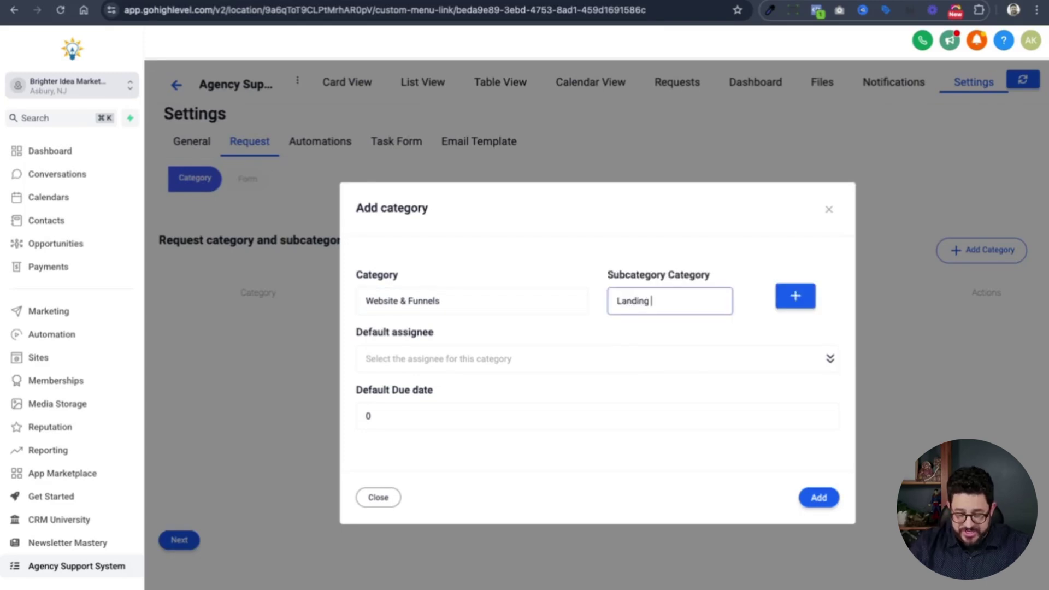
type(" Page Creation")
key("Return")
type("Conte")
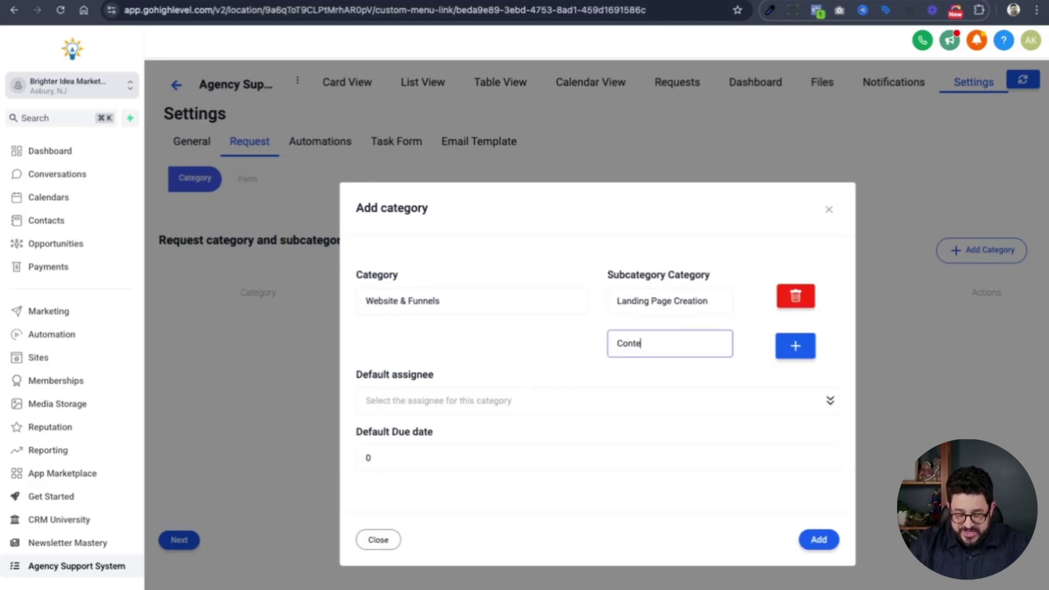
type("nt / I")
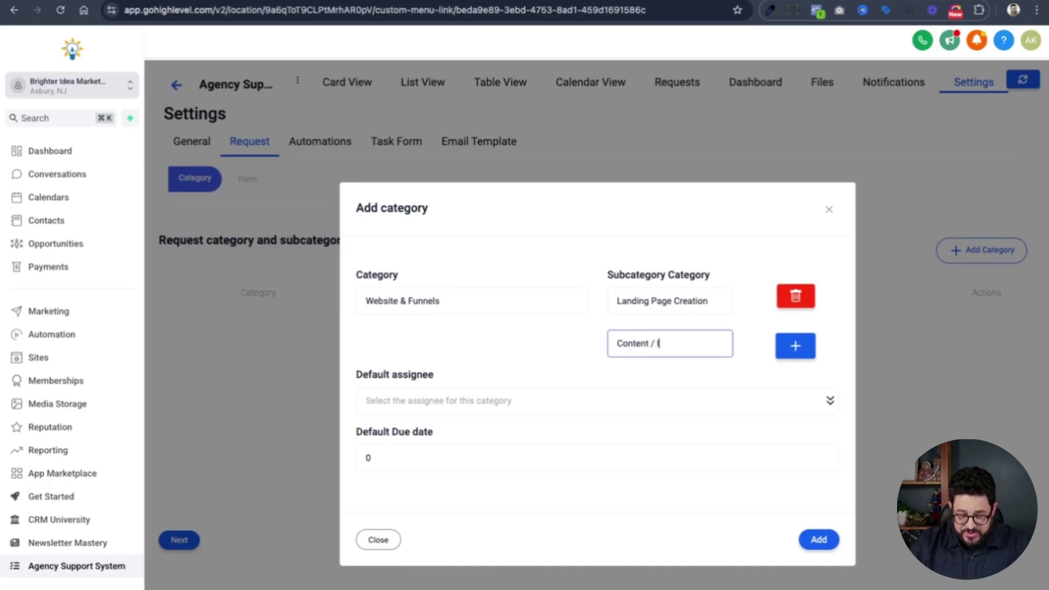
type("mage Request")
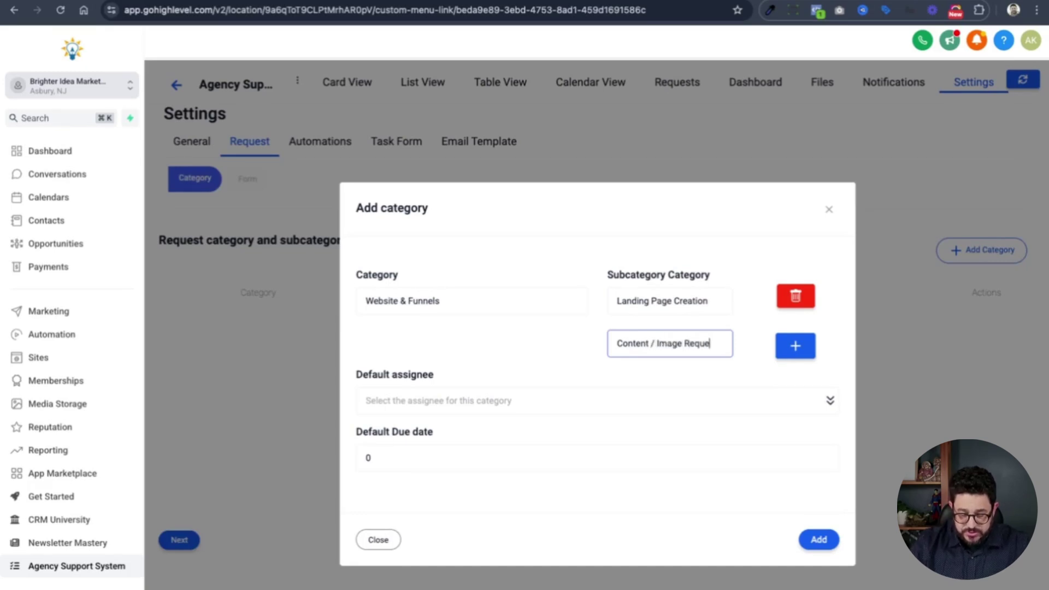
left_click(796, 346)
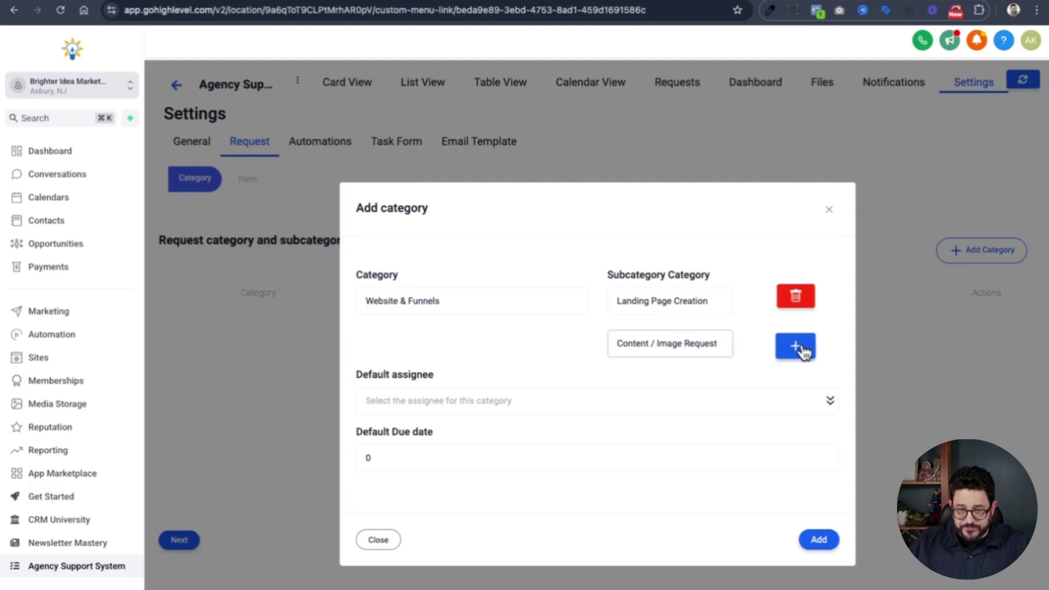
left_click(702, 385)
type("Funnel Request")
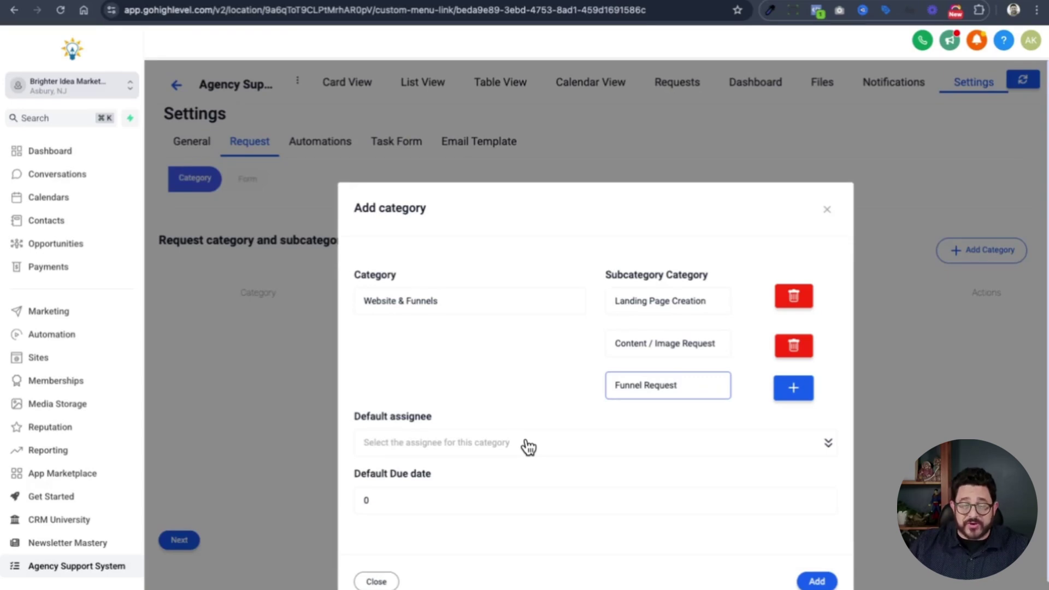
Choose the team member as the category's default assignee and save it
left_click(526, 448)
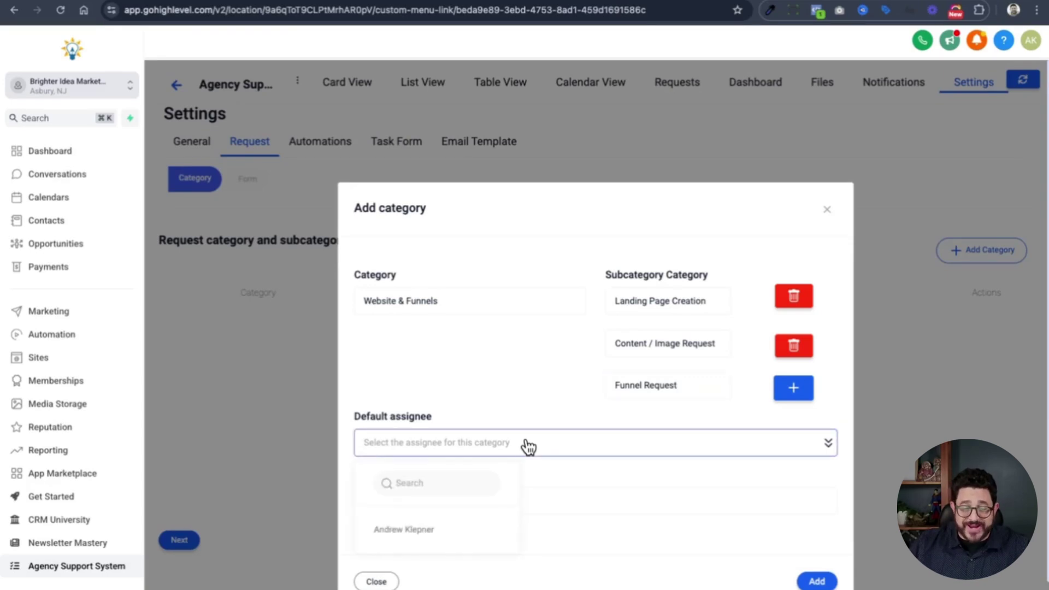
left_click(410, 531)
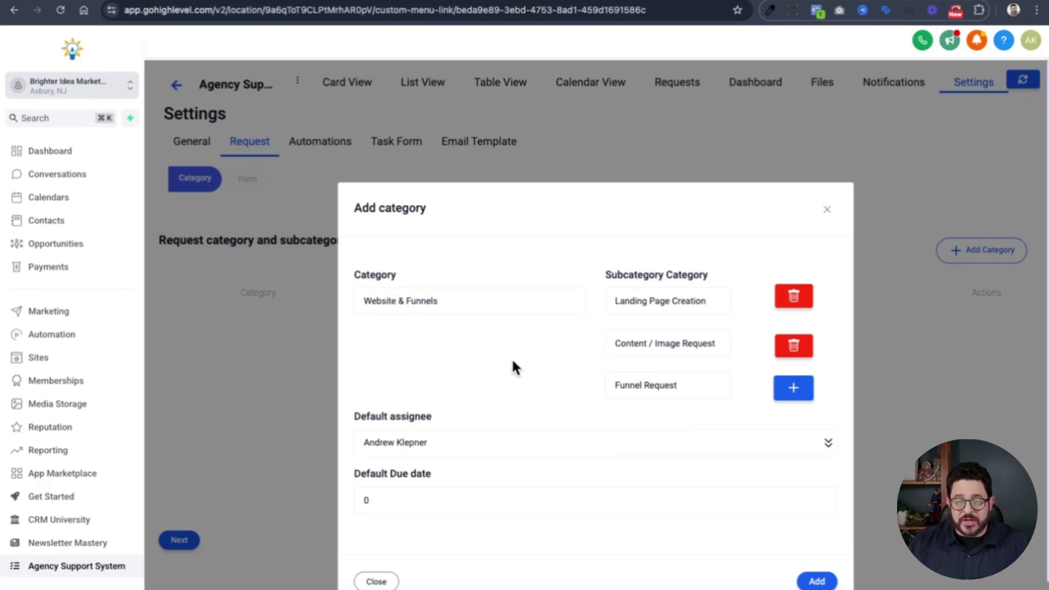
scroll(513, 366, "down", 1)
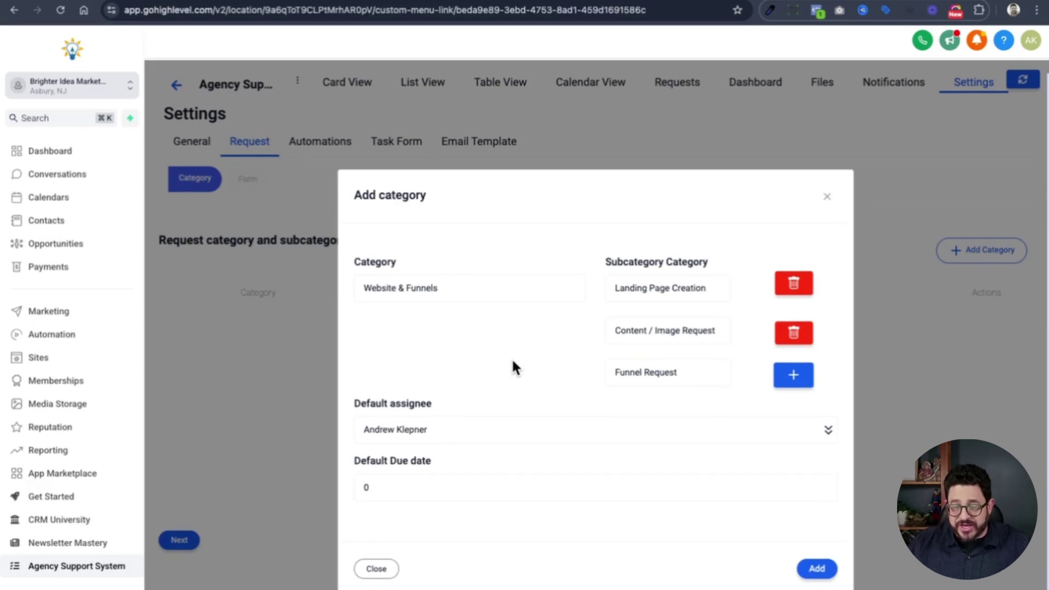
left_click(815, 568)
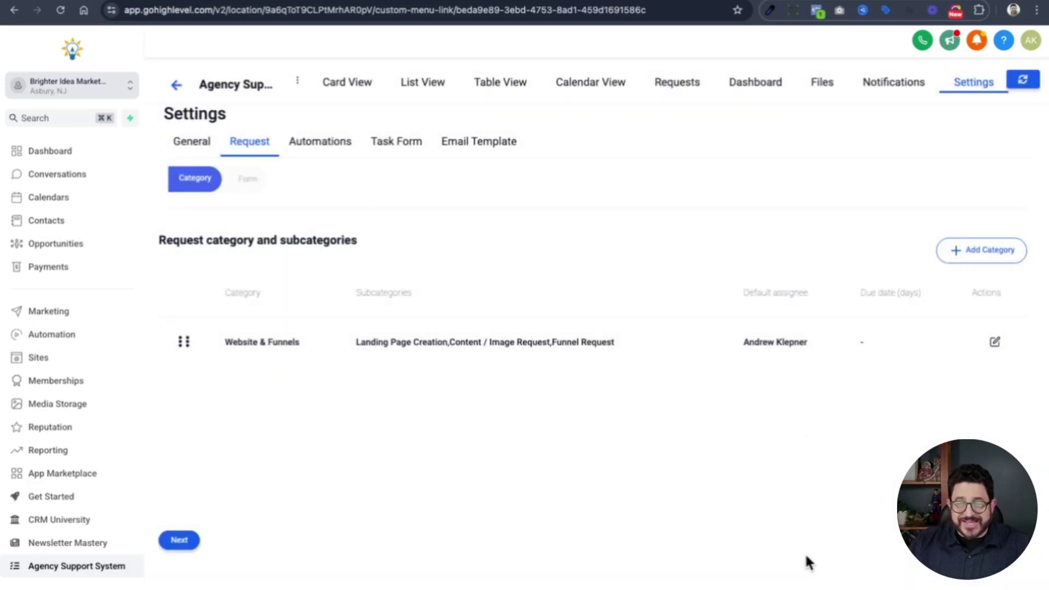
Add a new request category named Troubleshoot with a Website Down subcategory
left_click(965, 262)
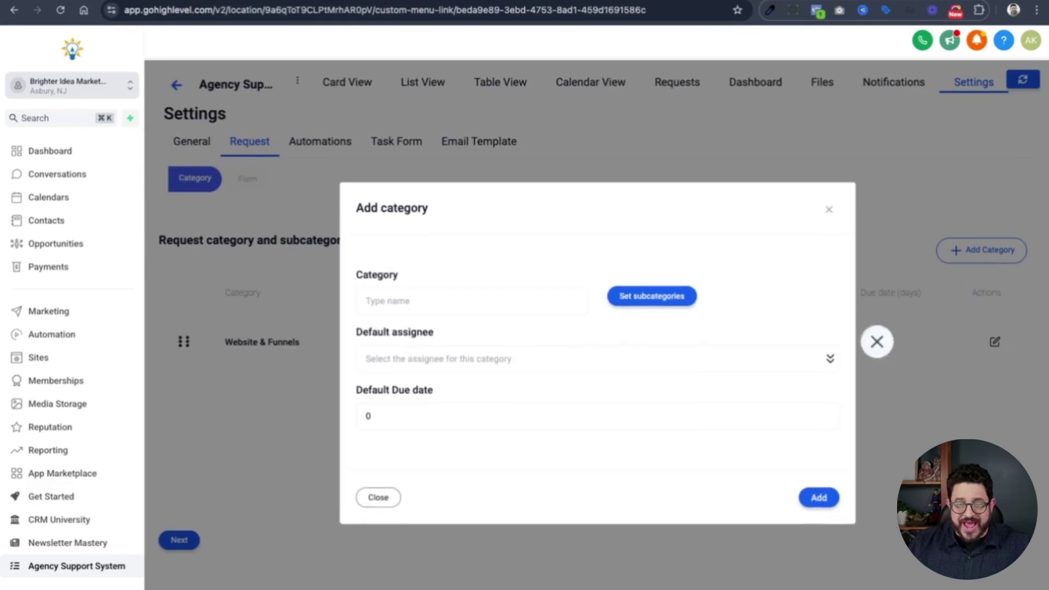
left_click(495, 309)
type("Tro")
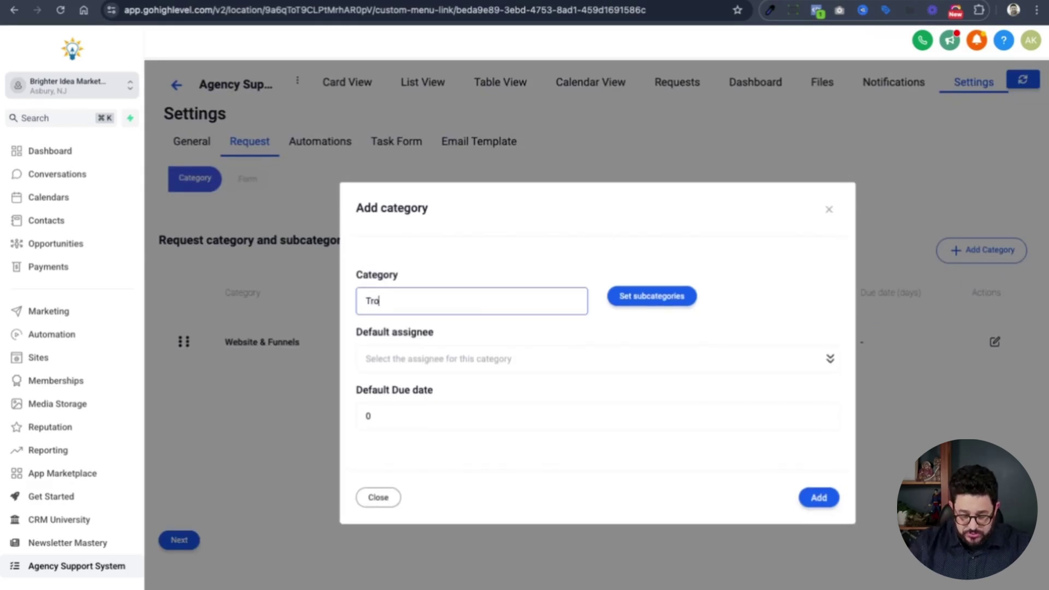
type("uble shoot")
left_click(681, 297)
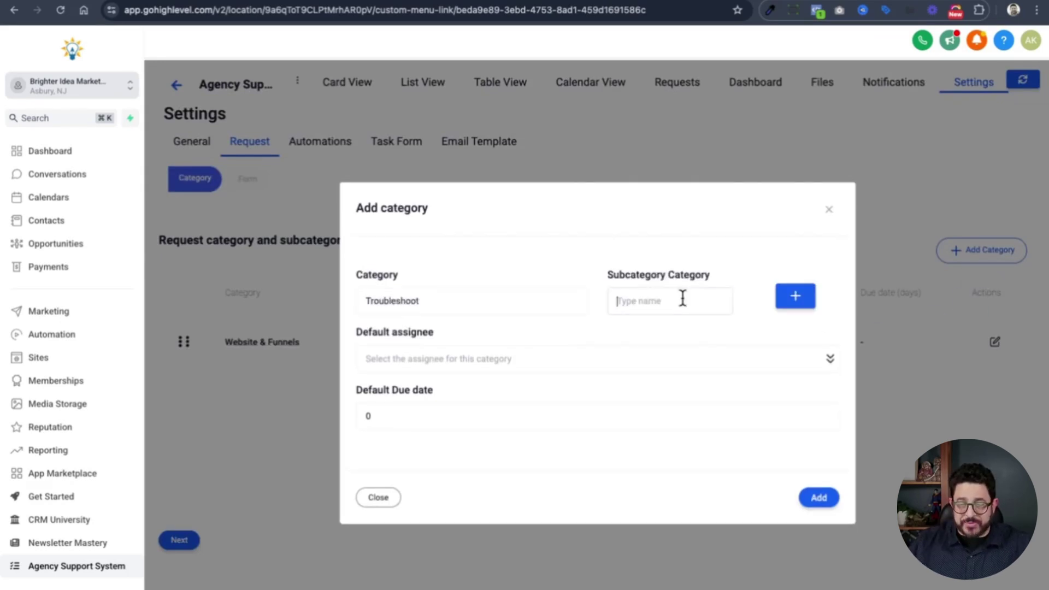
type("We")
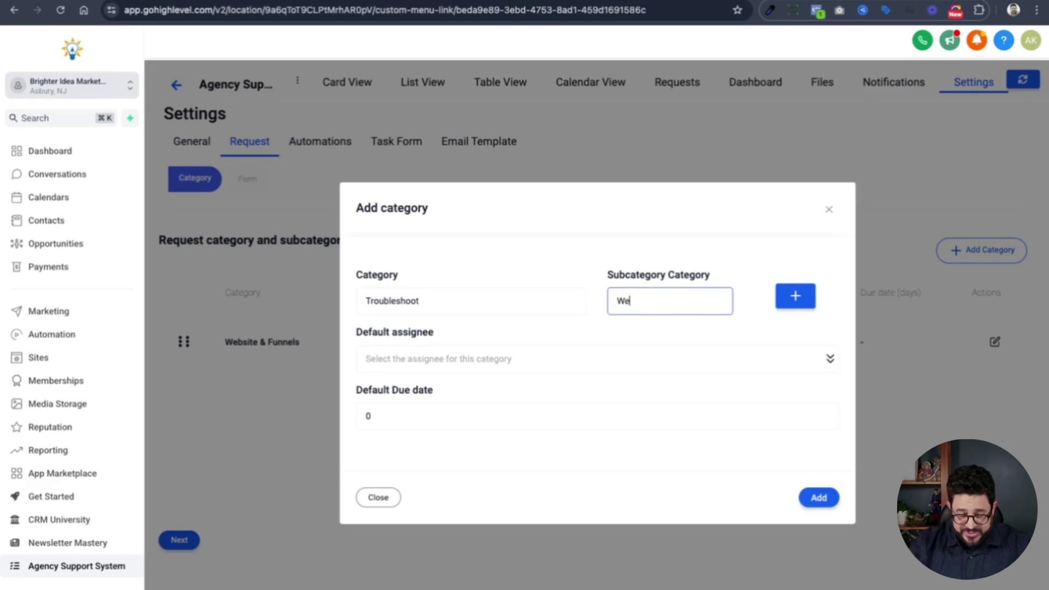
type("bsite Down")
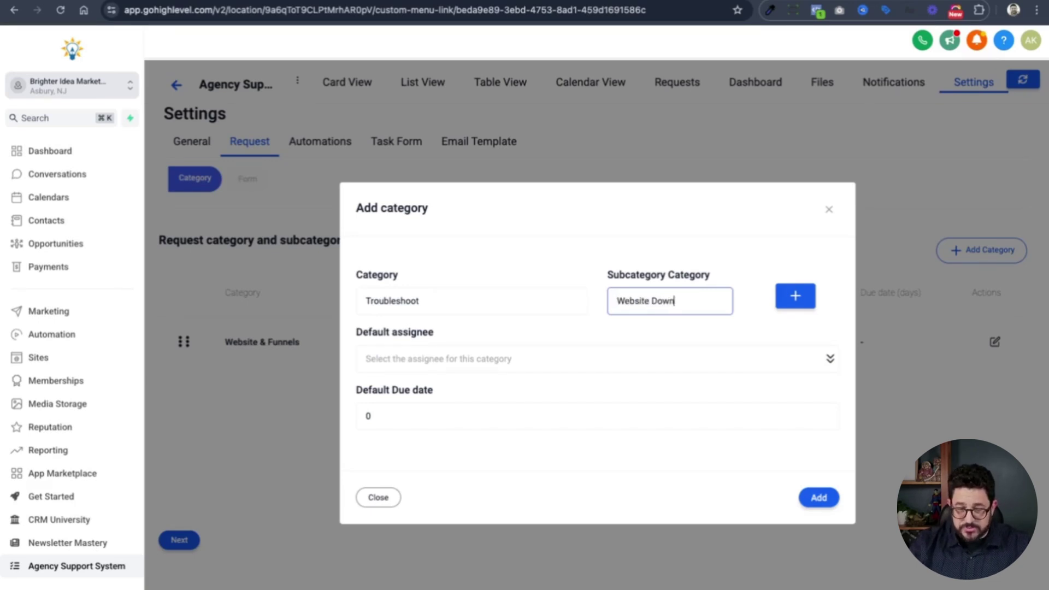
key("Return")
left_click(672, 337)
Add Broken Link and Bug Fix subcategories, choose the default assignee, and save Troubleshoot
type("Broken Link")
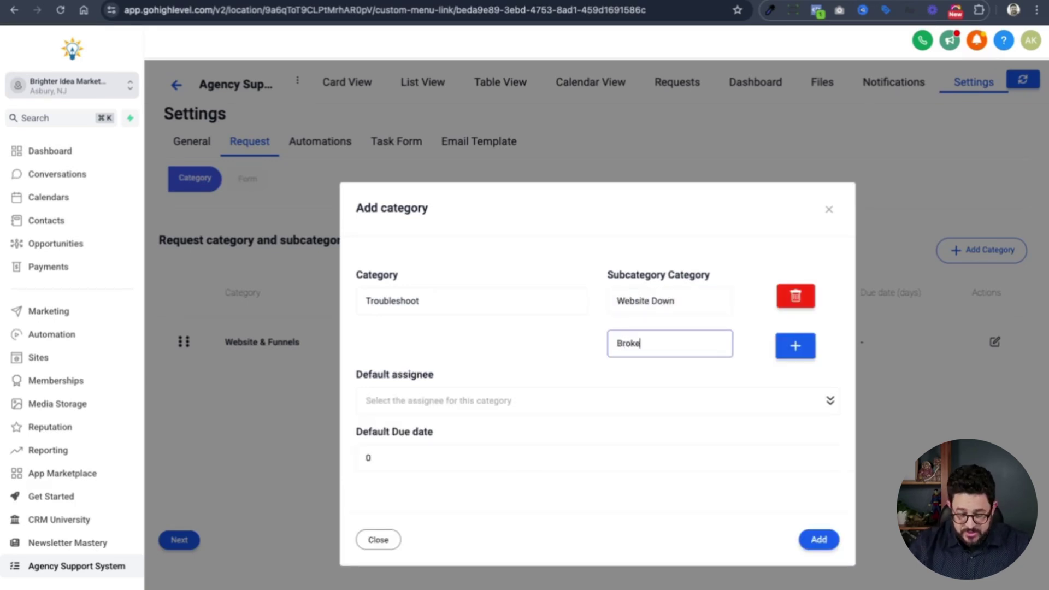
key("Return")
left_click(639, 376)
type("Bu")
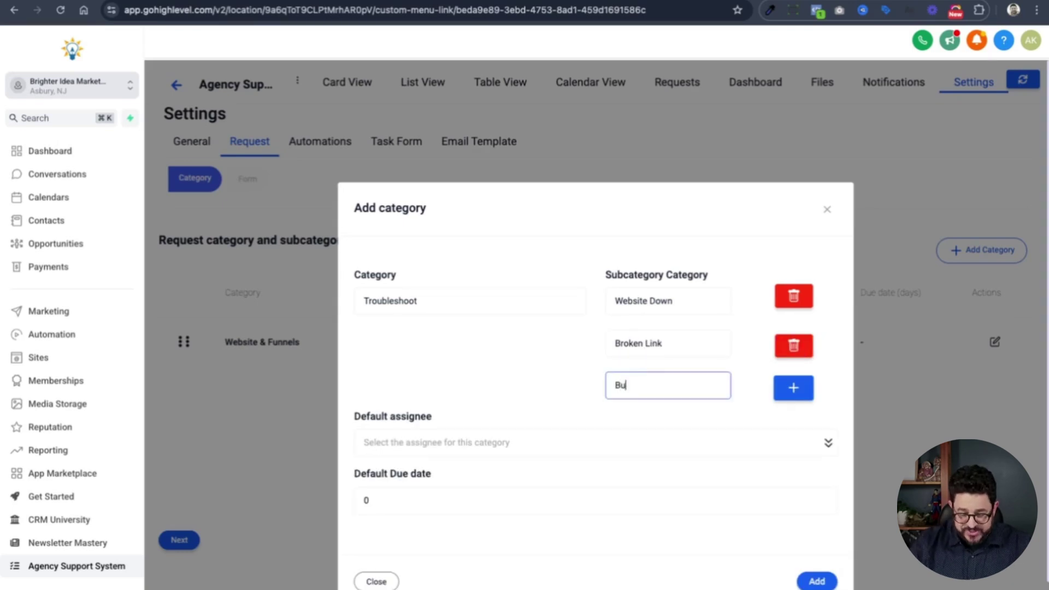
type("g Fix")
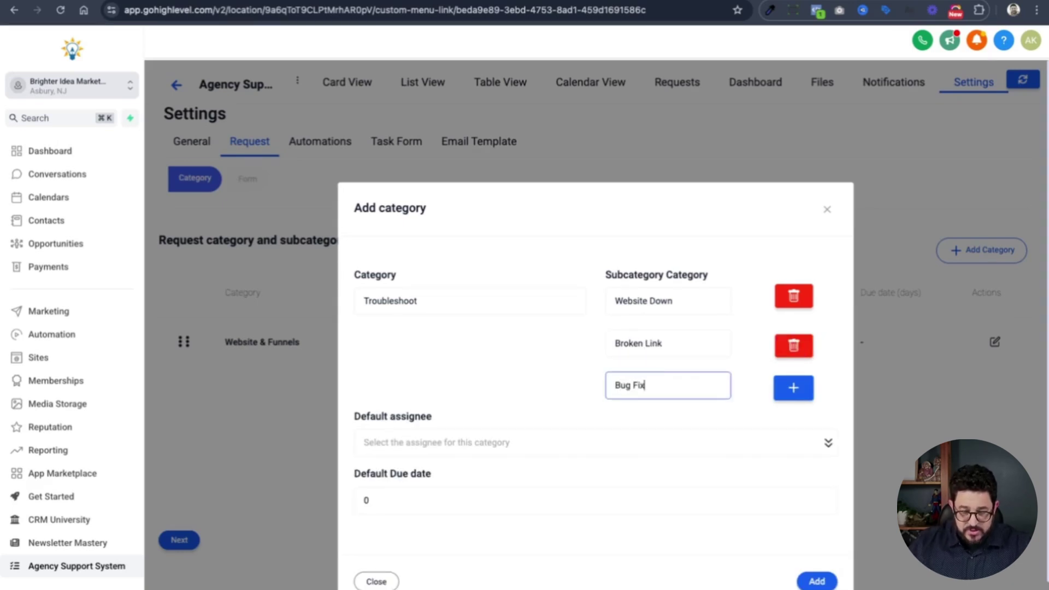
left_click(584, 442)
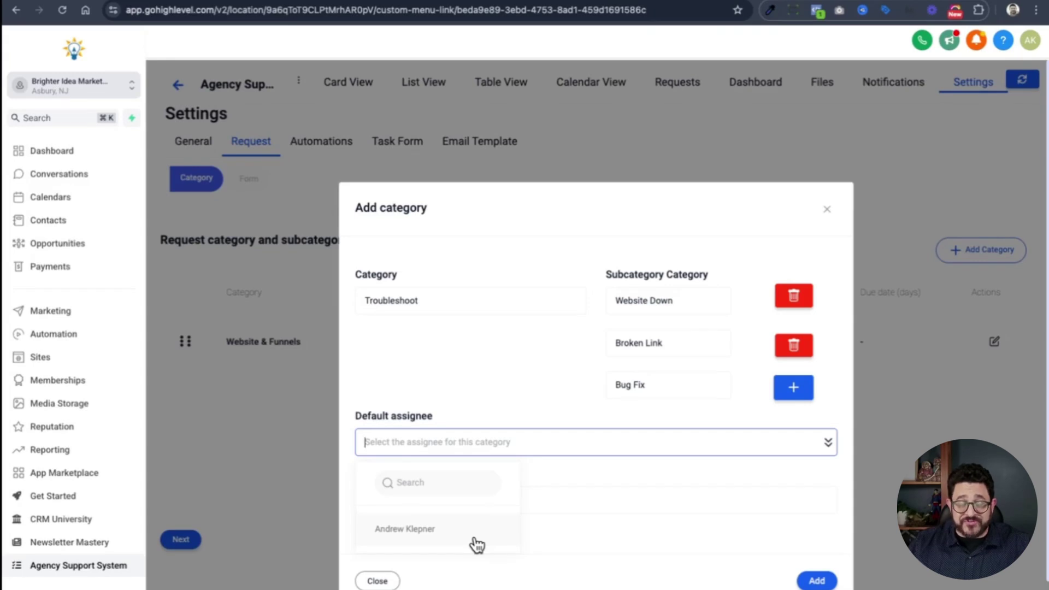
left_click(474, 538)
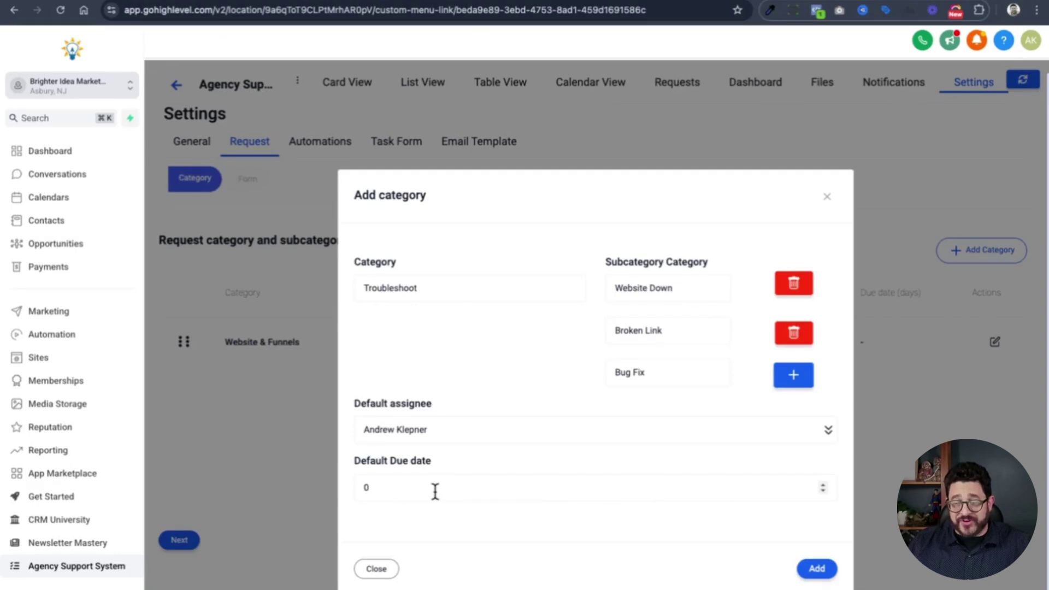
left_click(818, 572)
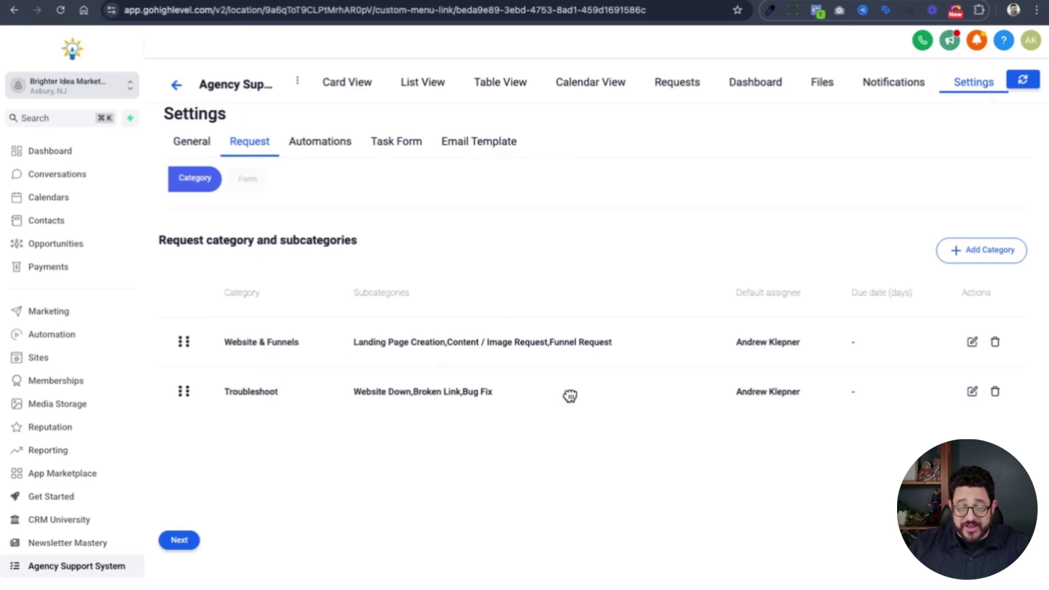
Move on to the Form step and load the Website & Funnels › Landing Page Creation form
left_click(180, 541)
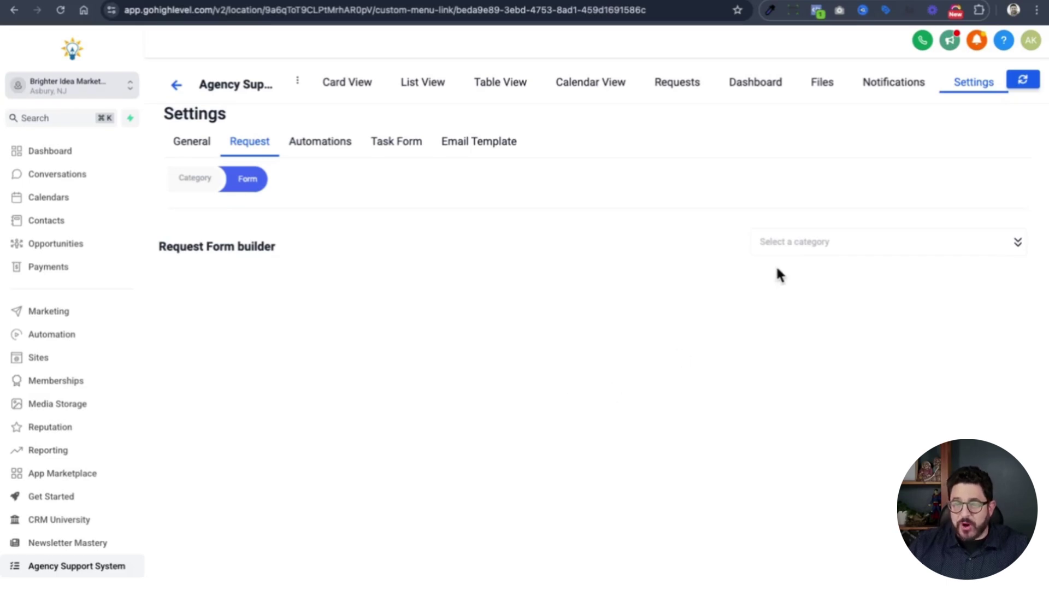
left_click(802, 241)
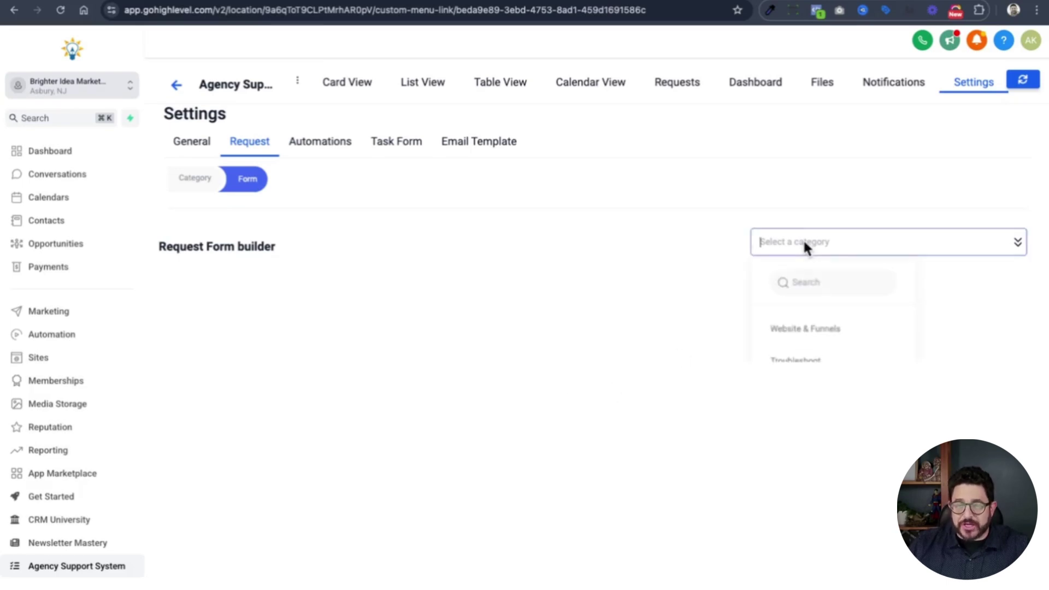
left_click(821, 330)
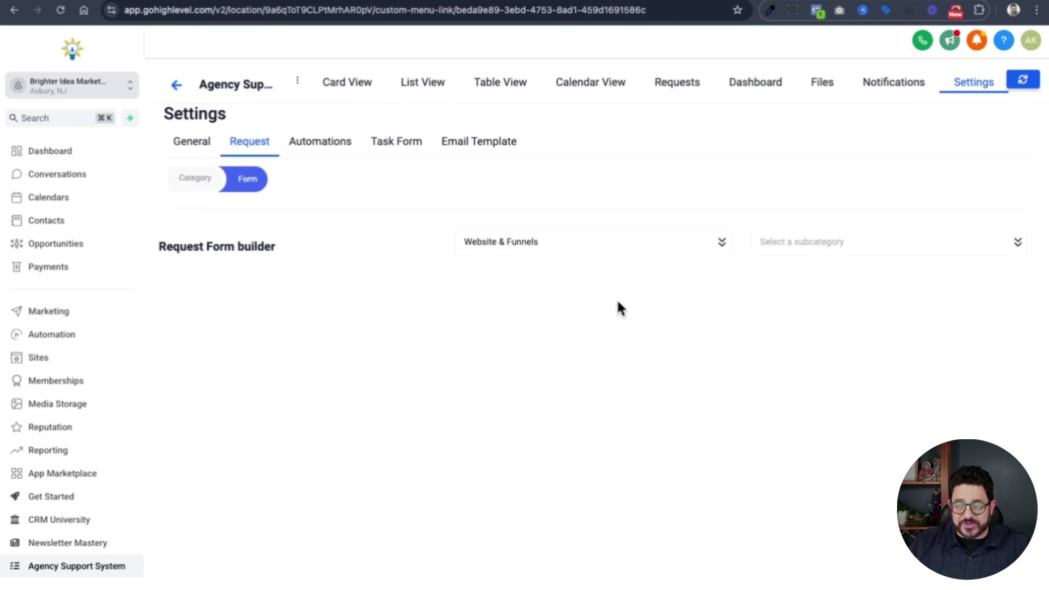
left_click(844, 252)
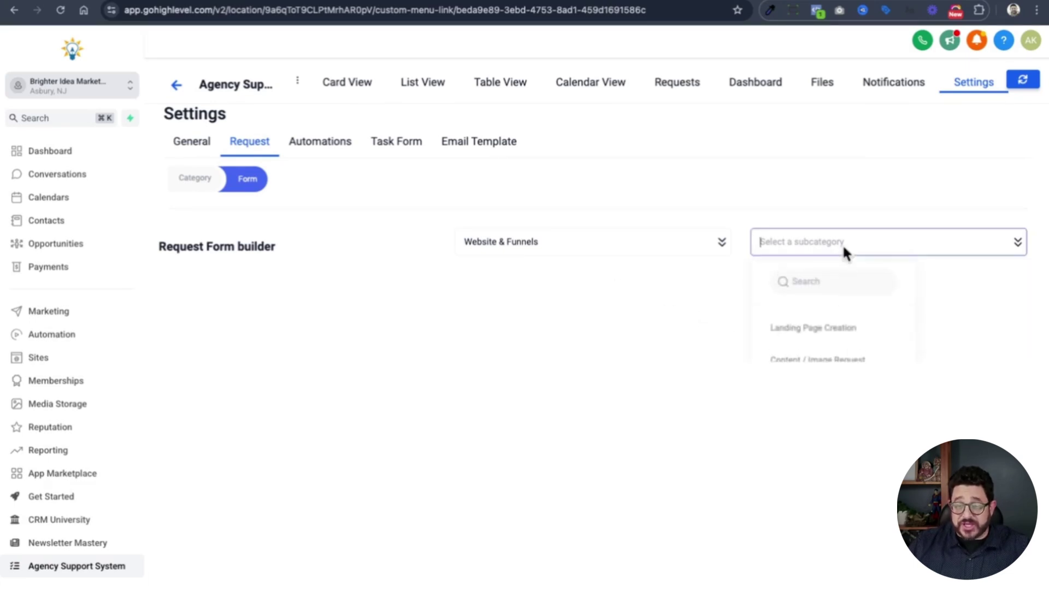
left_click(815, 329)
scroll(535, 480, "down", 1)
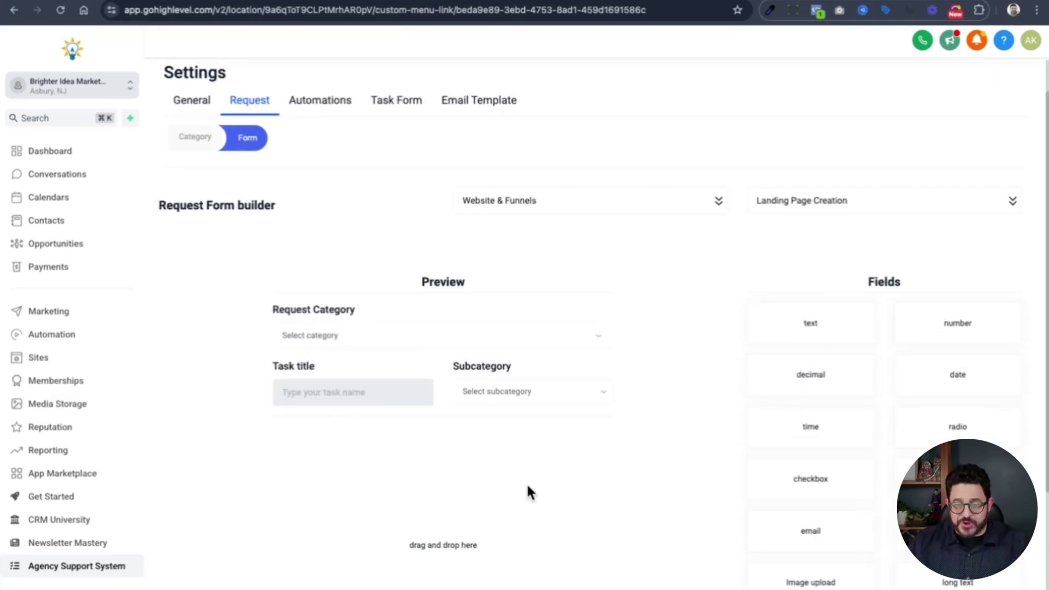
Drop a text field into the form, label it 'Funnel Name' and mark it required
scroll(527, 486, "down", 2)
left_click_drag(819, 246, 486, 377)
left_click(349, 366)
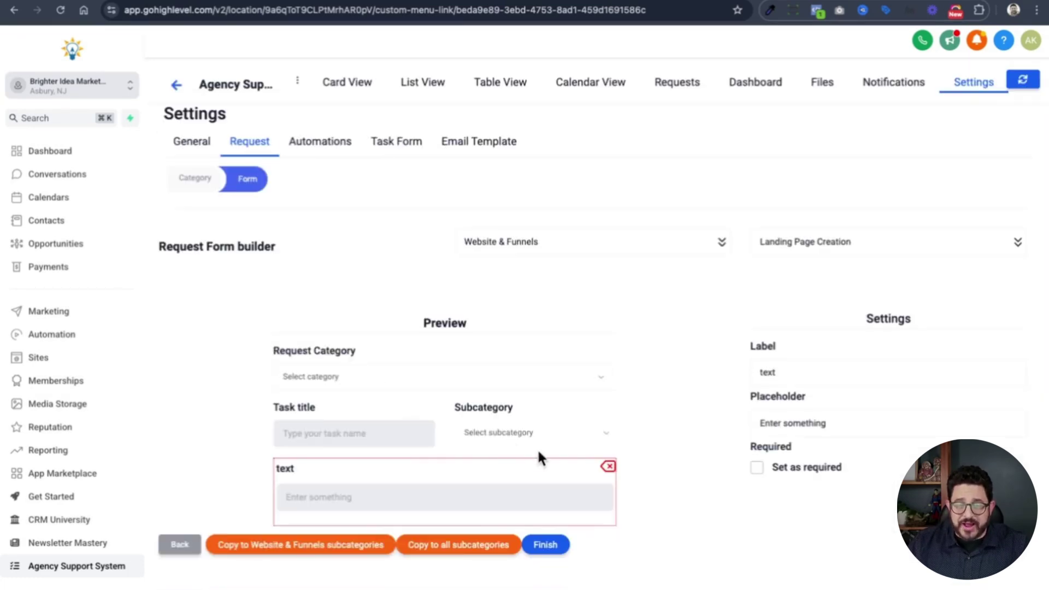
double_click(774, 373)
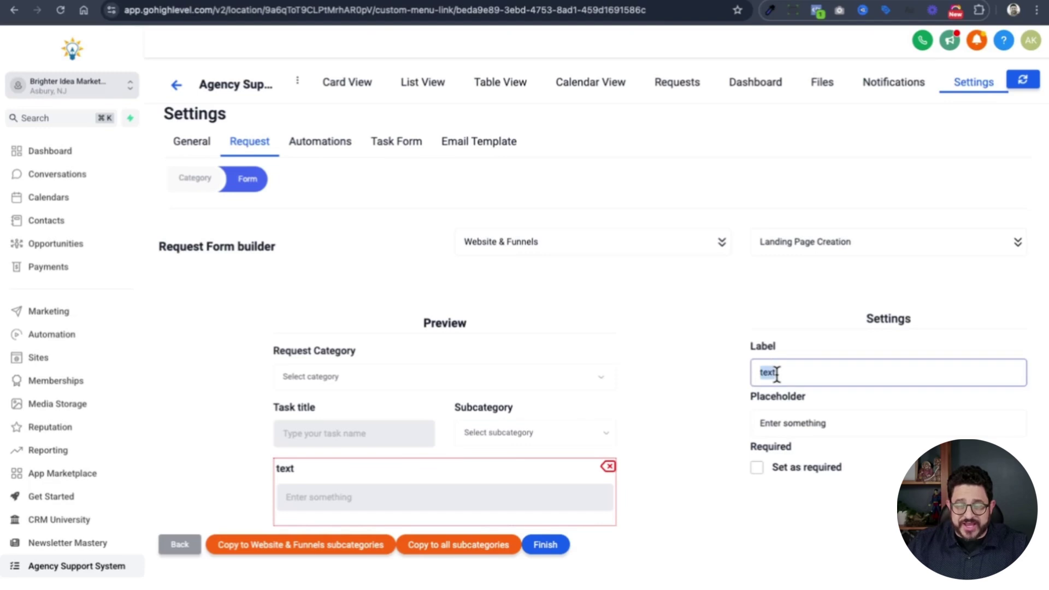
type("Funnel Name")
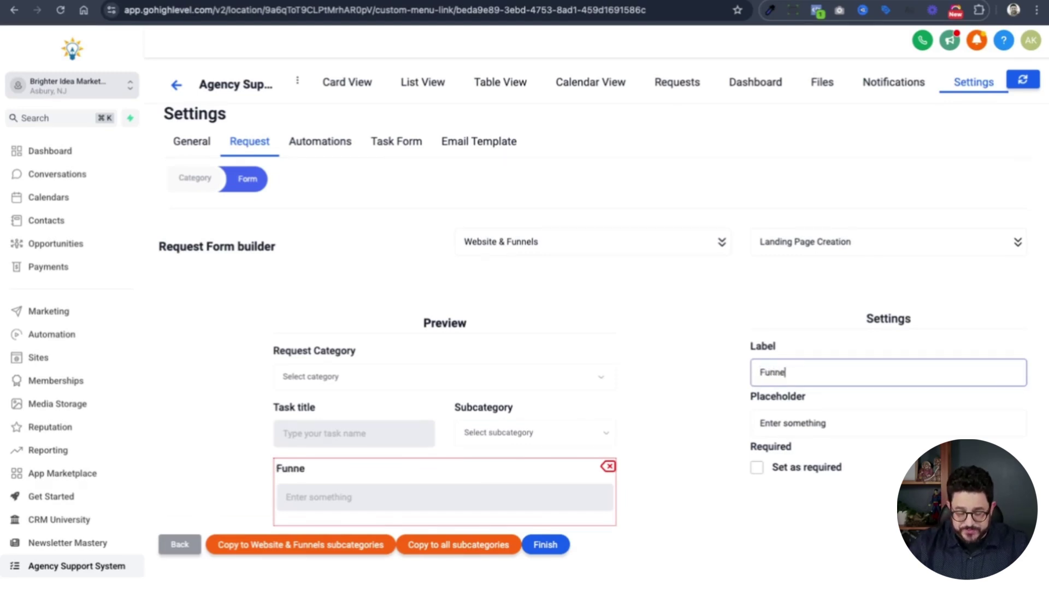
left_click(765, 468)
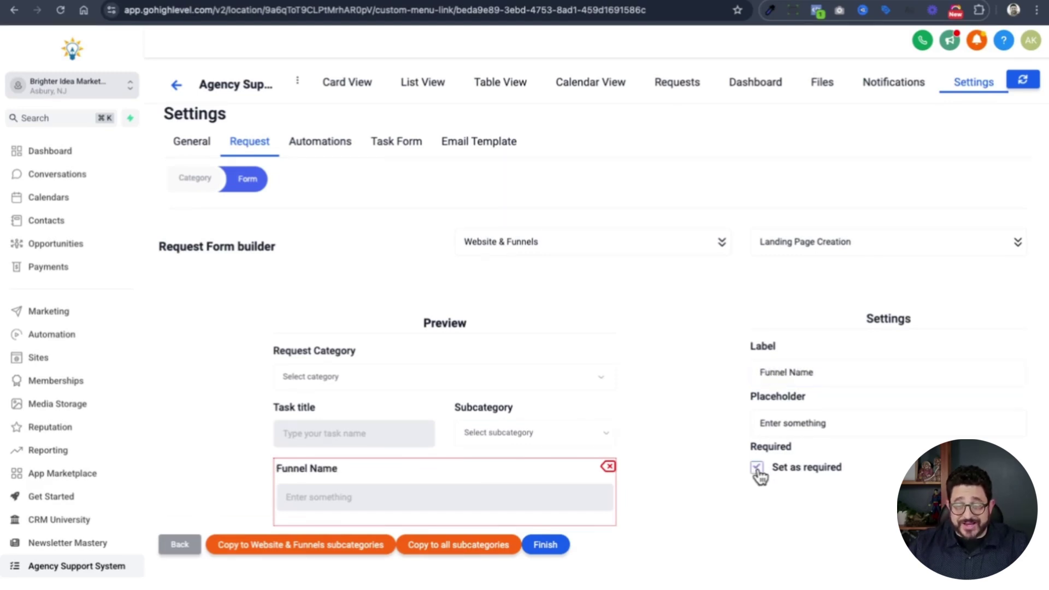
left_click(685, 474)
scroll(683, 474, "down", 3)
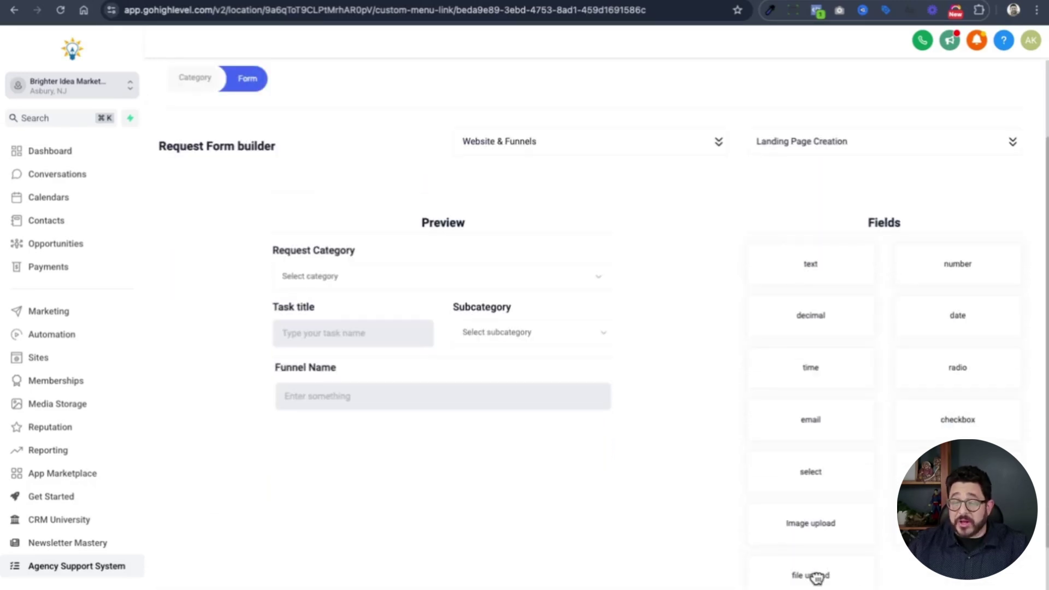
Add a file upload field above Funnel Name labelled 'Lead Magnet Upload' and finish the form
left_click_drag(523, 436, 435, 377)
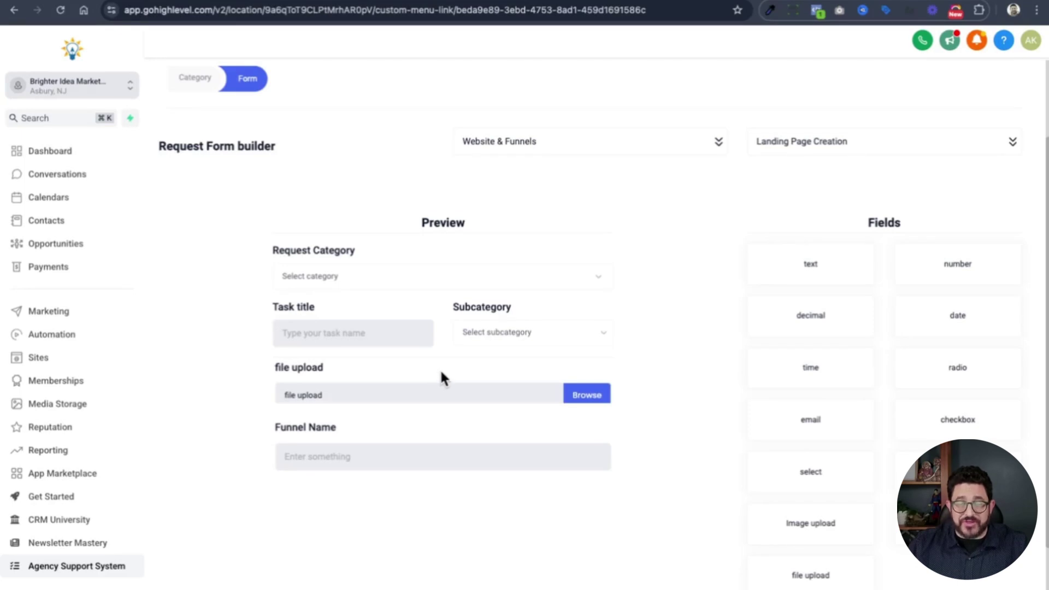
left_click(441, 377)
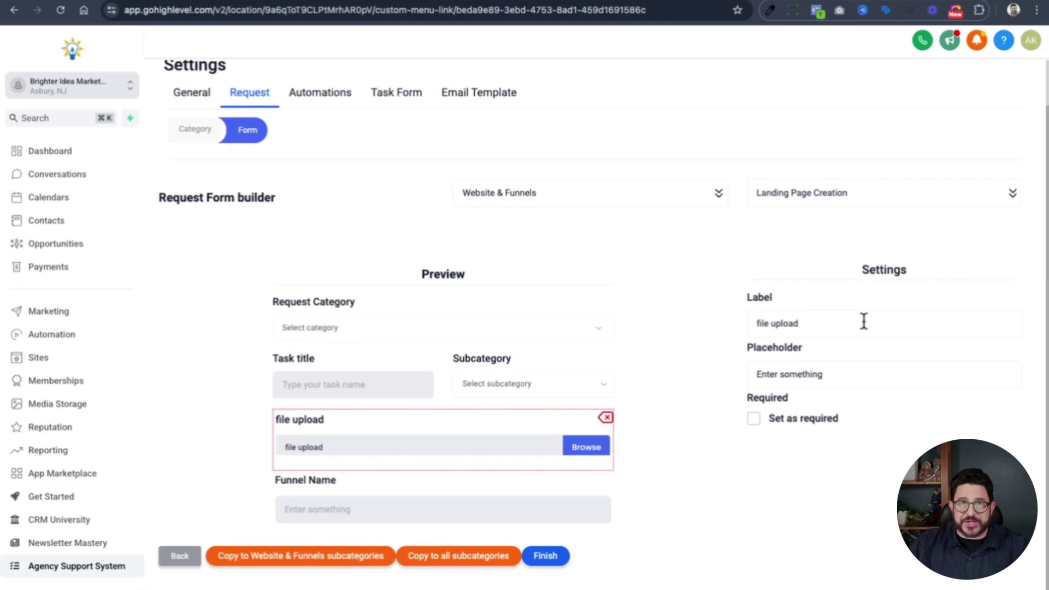
scroll(852, 325, "up", 1)
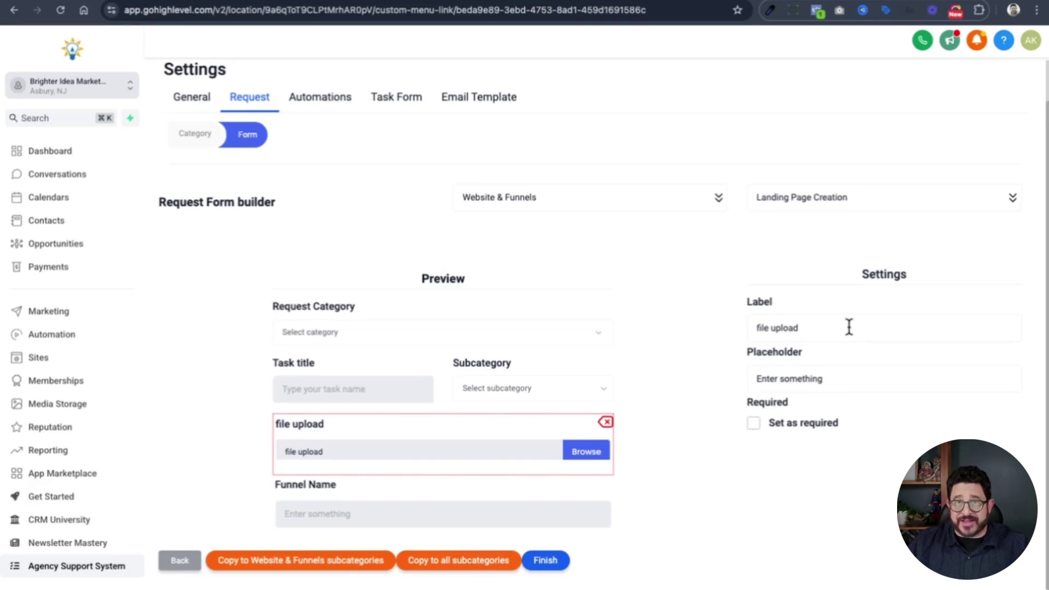
triple_click(849, 326)
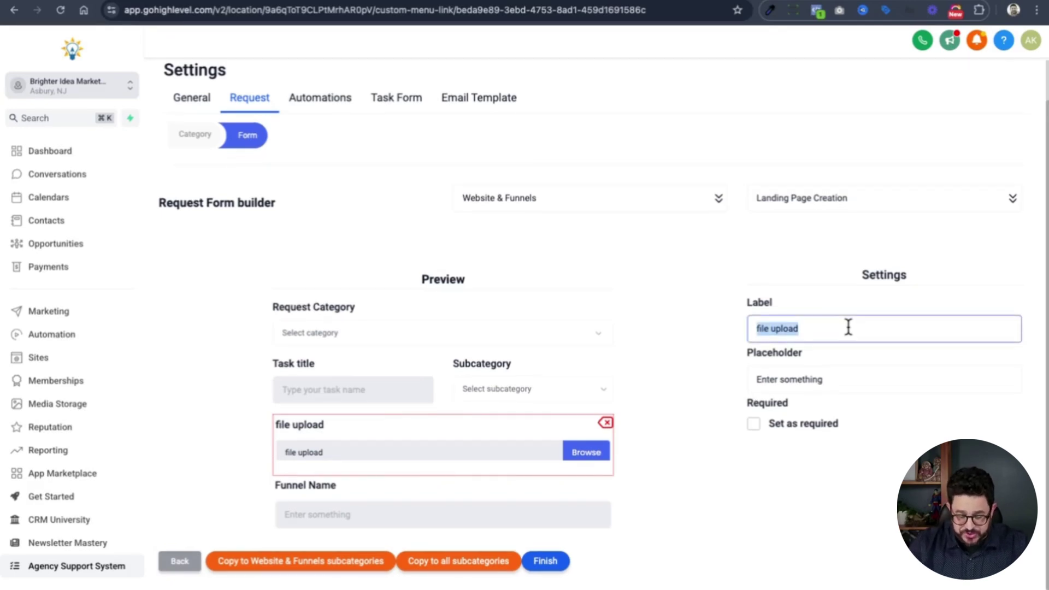
type("Lead Magn")
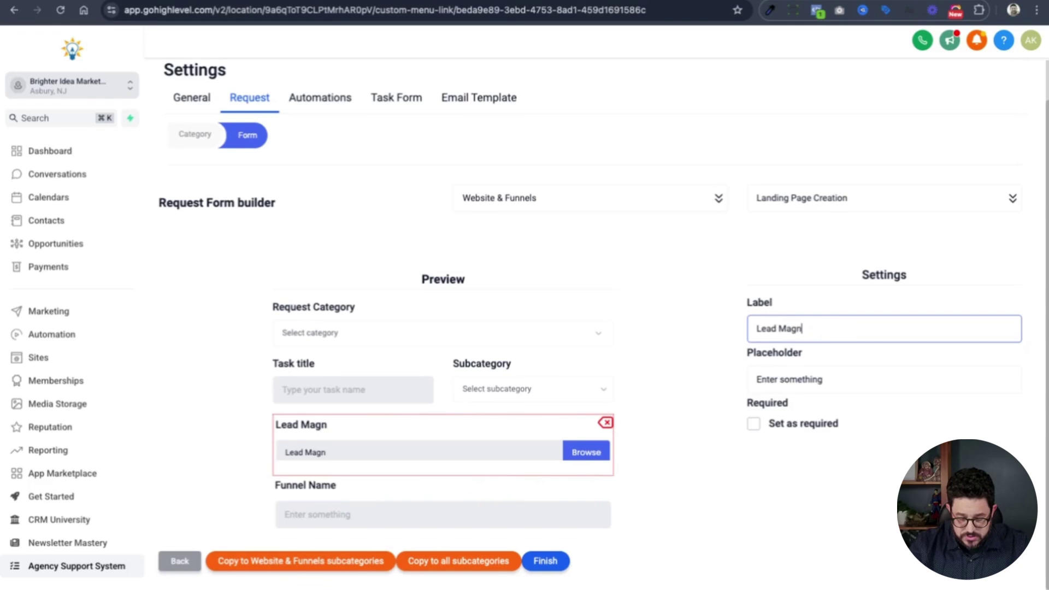
type("et Upload")
scroll(867, 385, "down", 1)
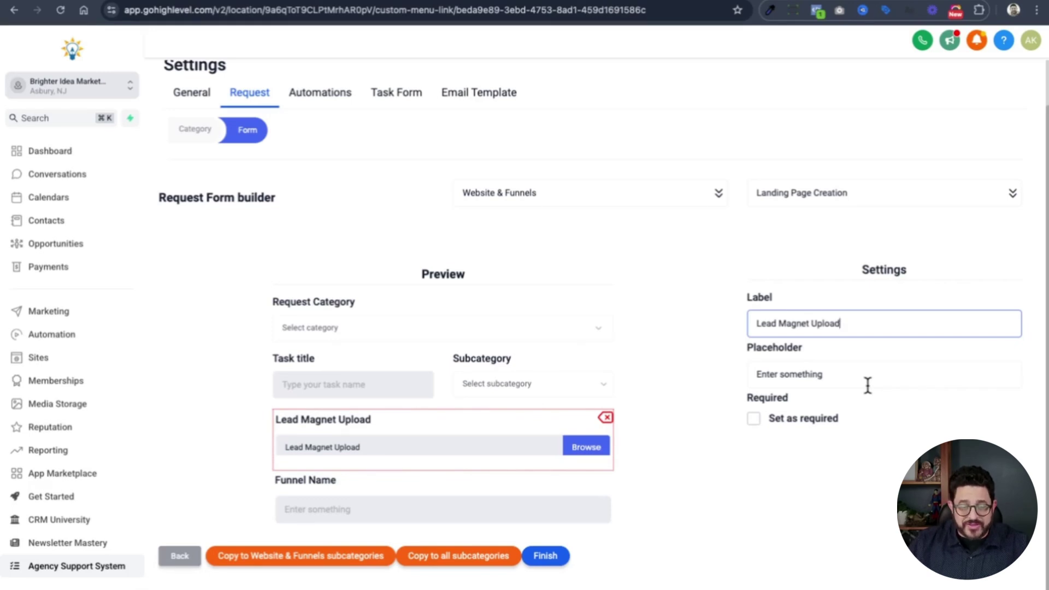
left_click(540, 555)
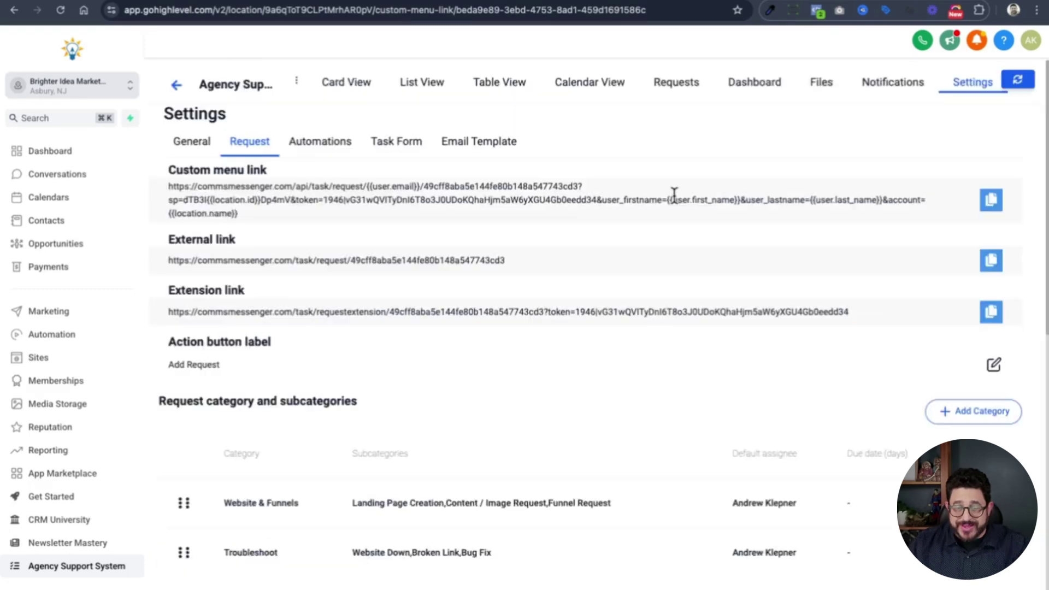
Load the Troubleshoot › Website Down request form in the form builder
scroll(673, 192, "down", 3)
scroll(672, 202, "down", 3)
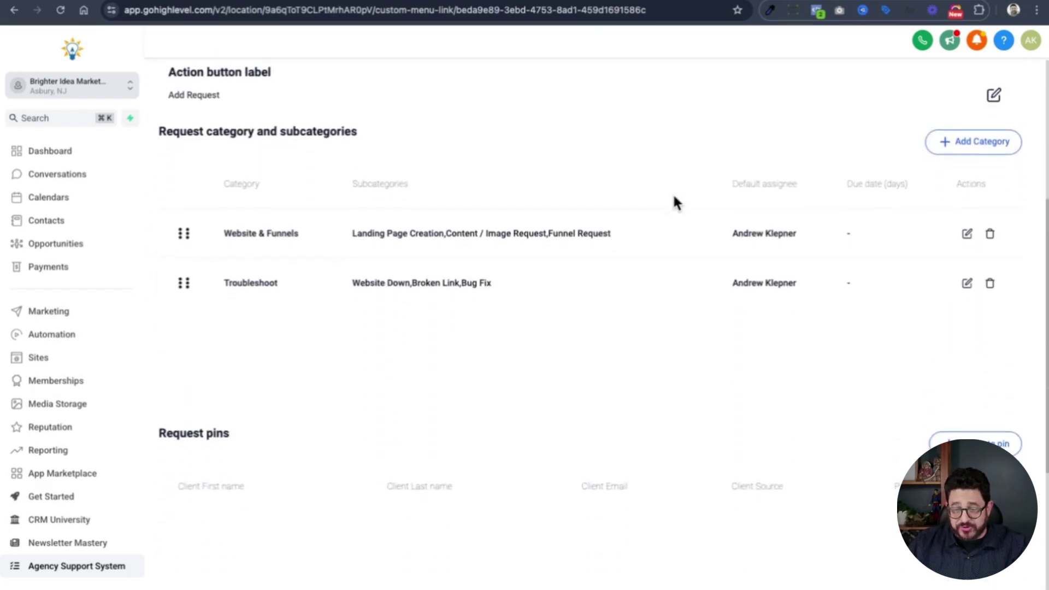
scroll(868, 369, "down", 5)
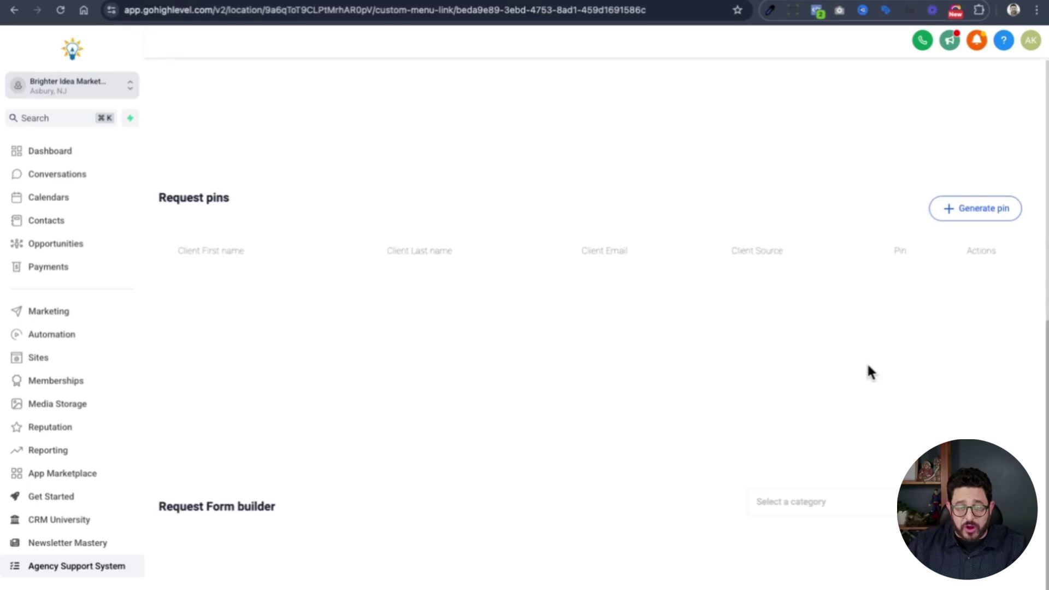
left_click(881, 507)
left_click(808, 462)
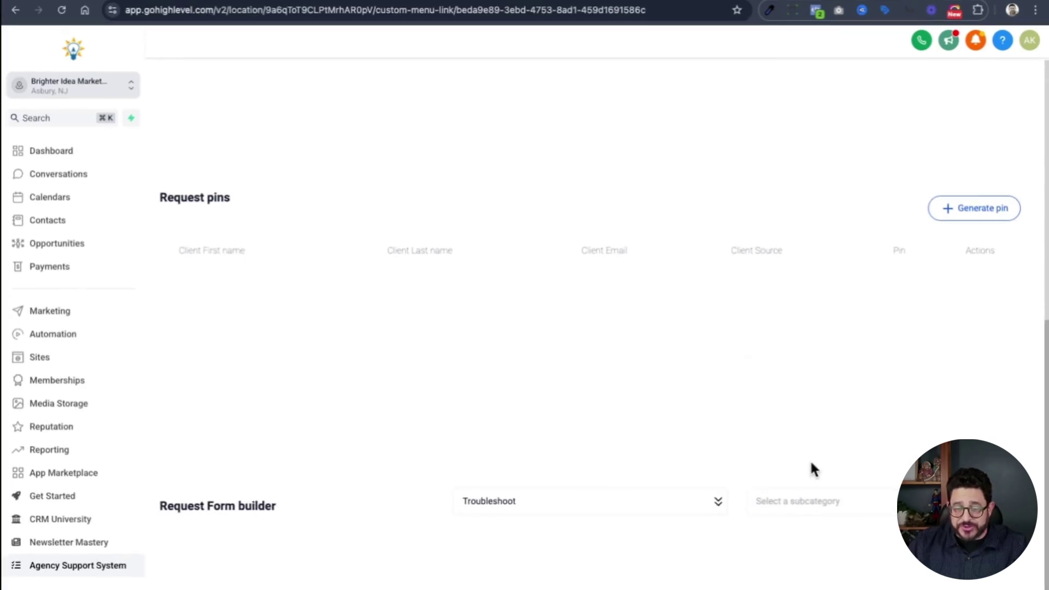
left_click(820, 503)
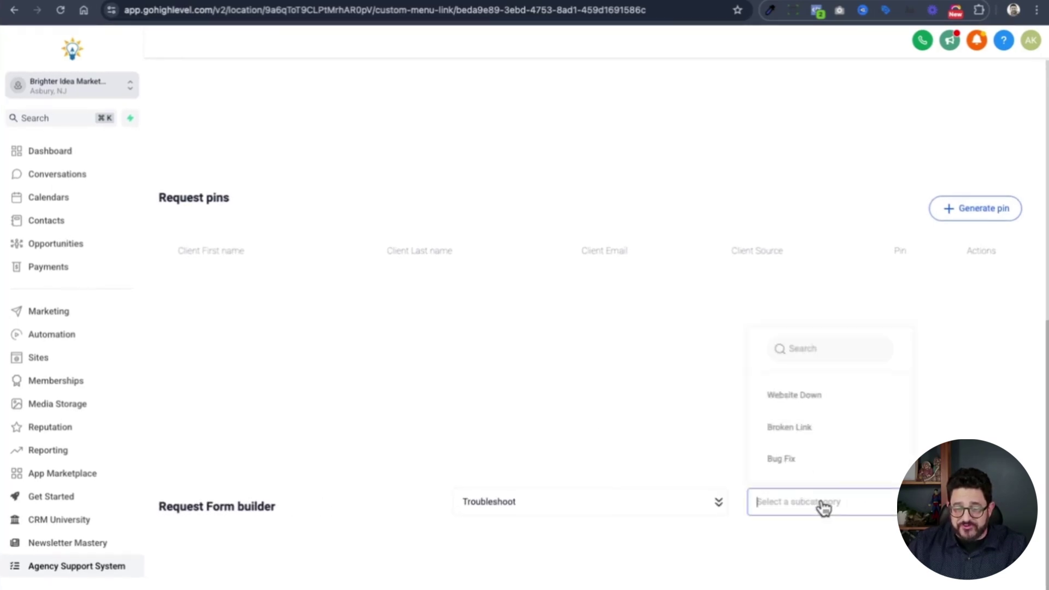
left_click(819, 398)
scroll(819, 402, "down", 7)
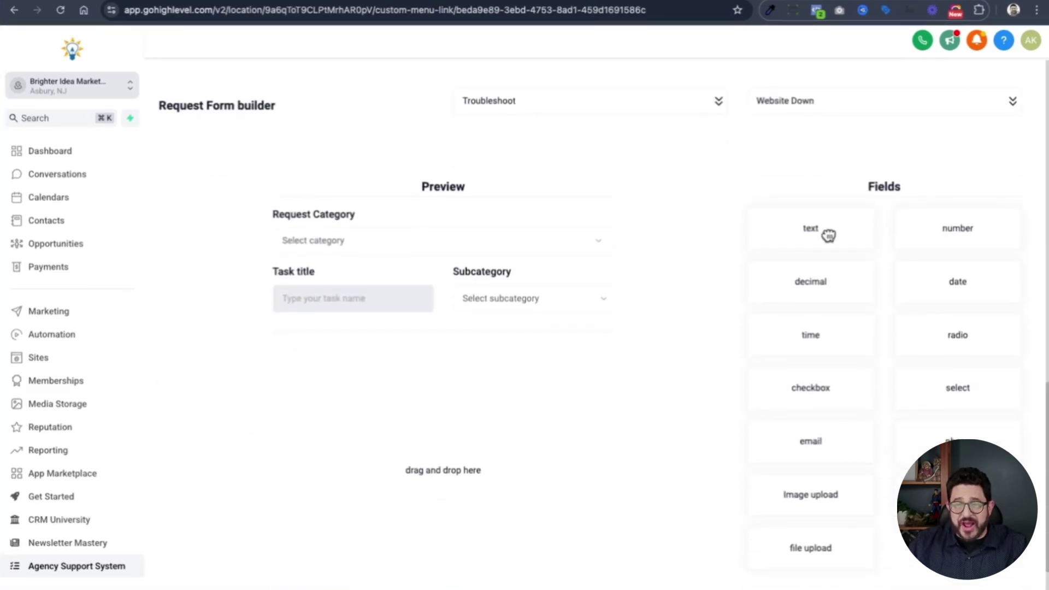
Add a required text field labelled 'Domain Name' and save the Website Down form
left_click_drag(812, 232, 399, 356)
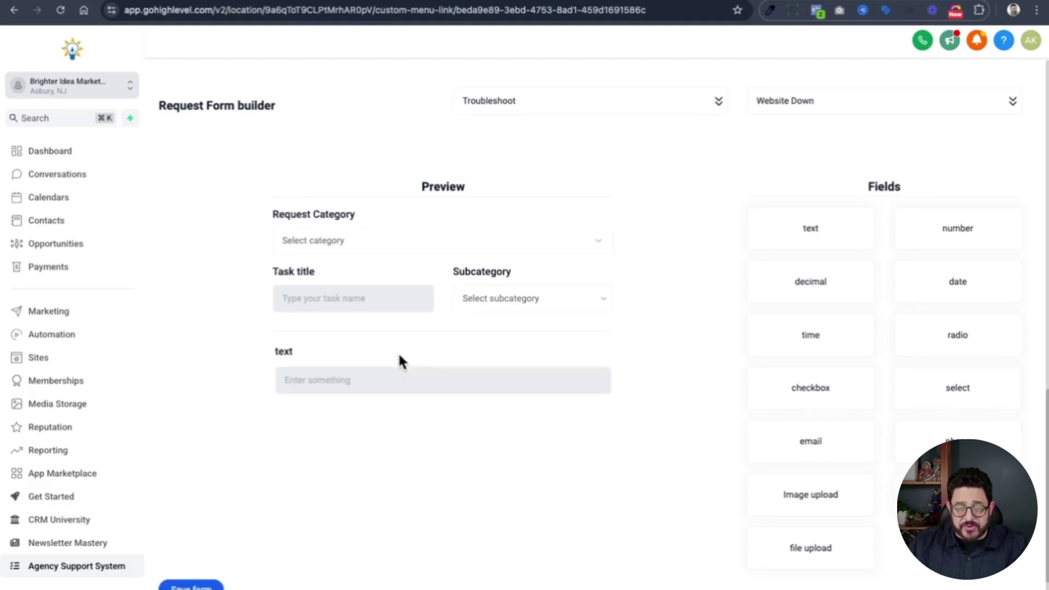
left_click(329, 354)
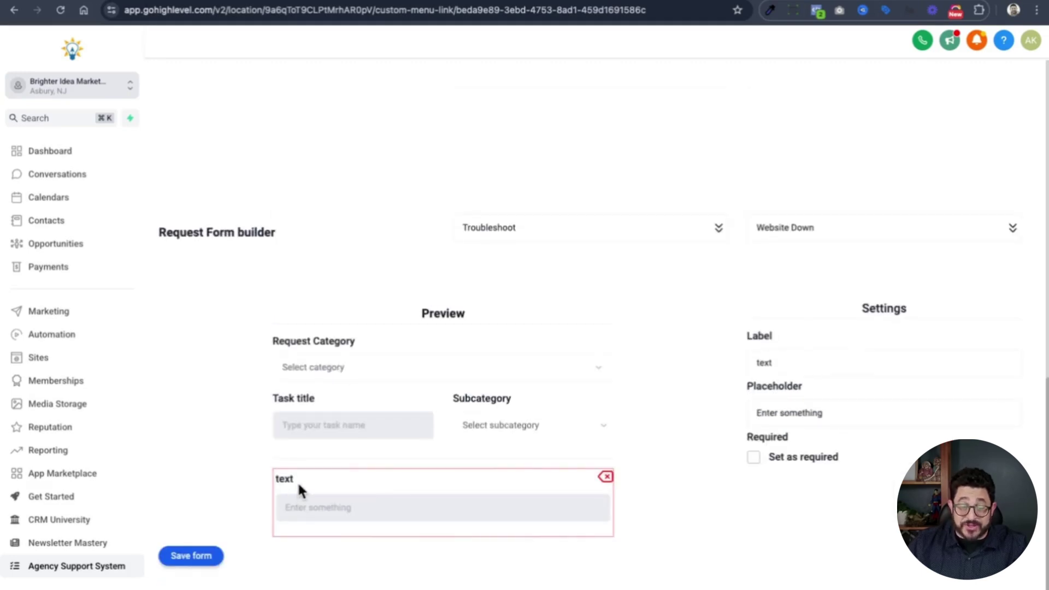
triple_click(826, 365)
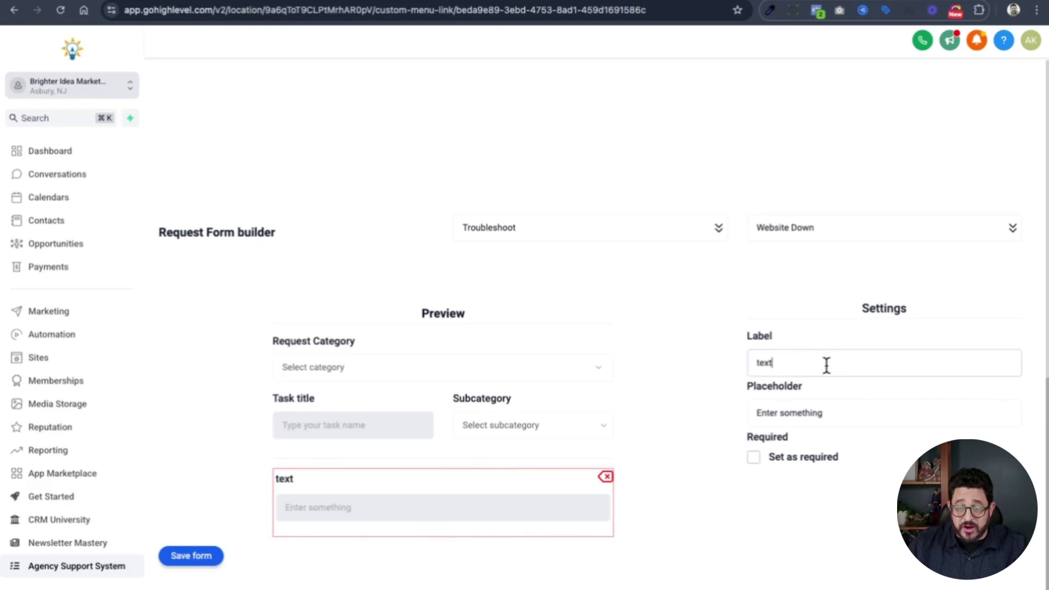
type("Websir")
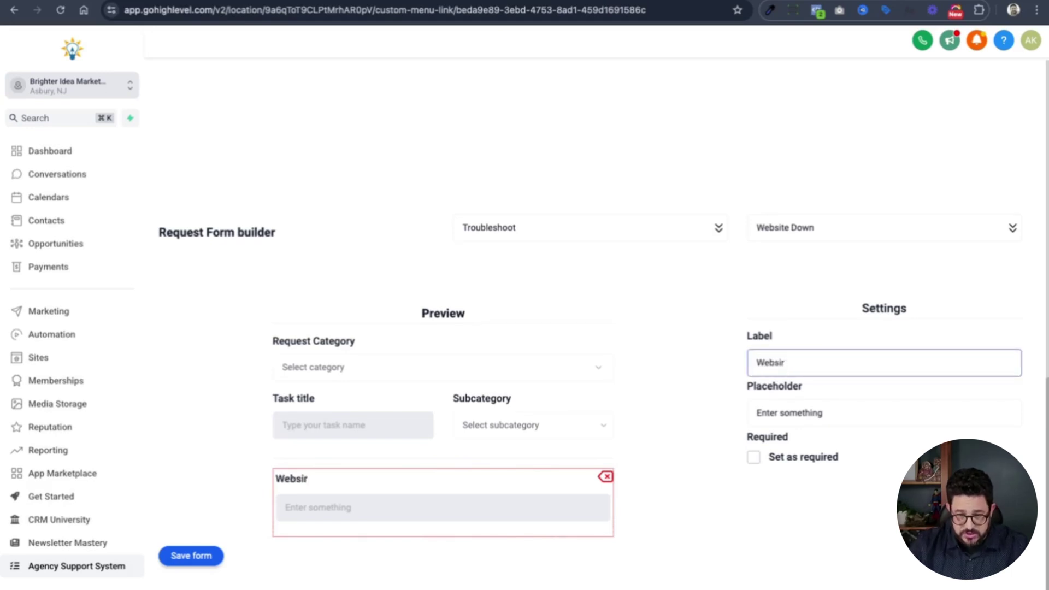
key("BackSpace")
type("t")
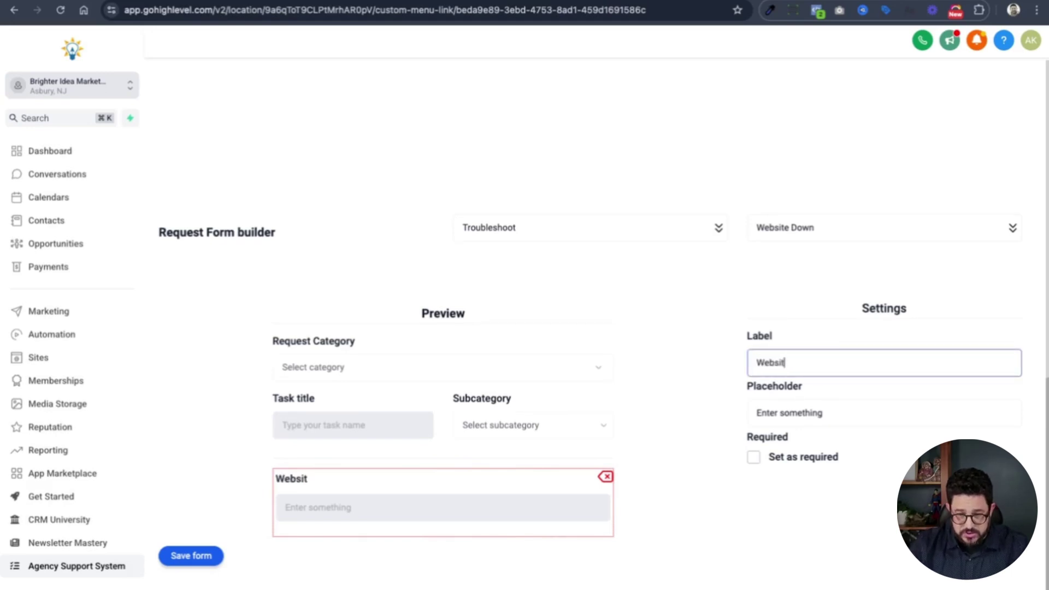
key("BackSpace")
key("BackSpace")
key("BackSpace")
key("BackSpace")
key("BackSpace")
key("BackSpace")
type("Domain Name")
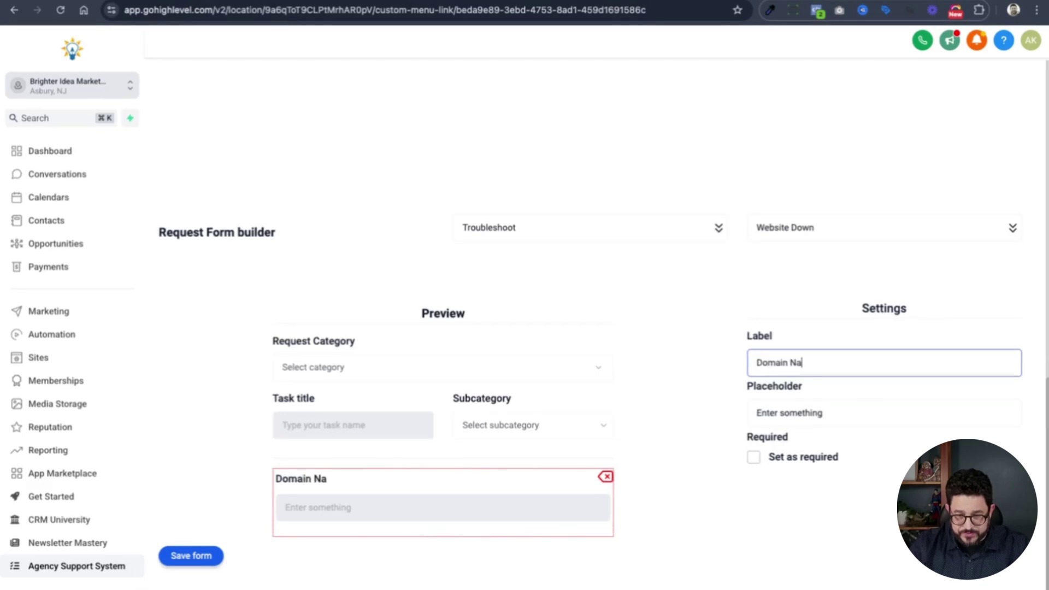
left_click(809, 460)
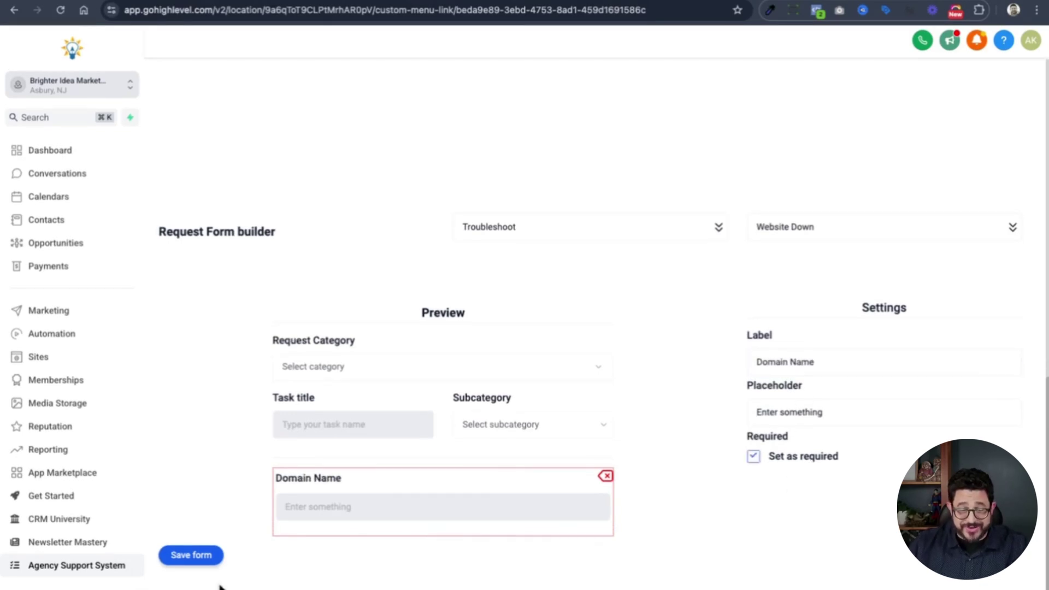
left_click(208, 566)
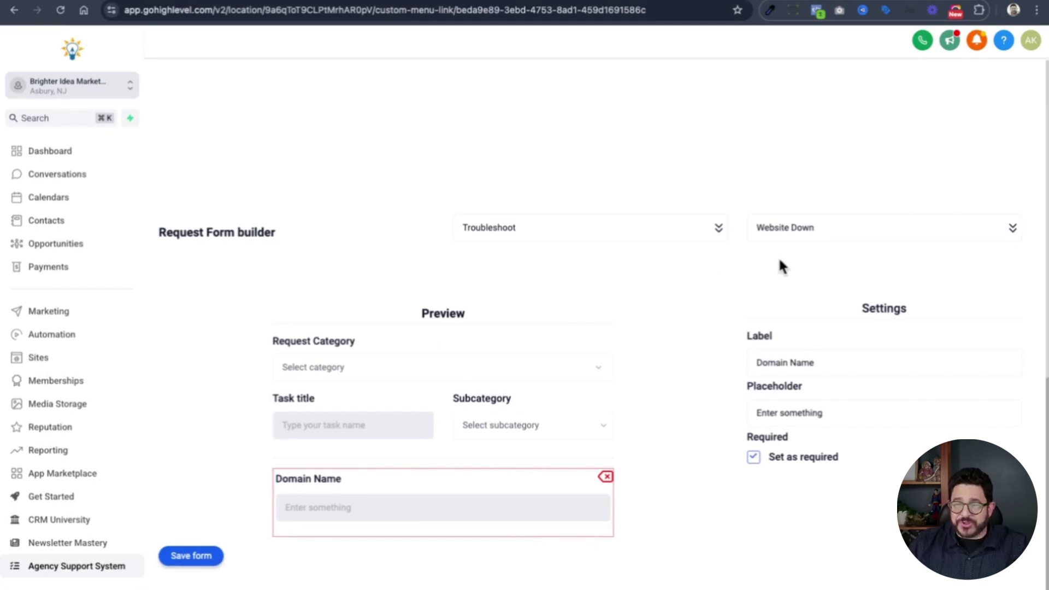
View the Troubleshoot Broken Link form, then the Bug Fix form
left_click(818, 240)
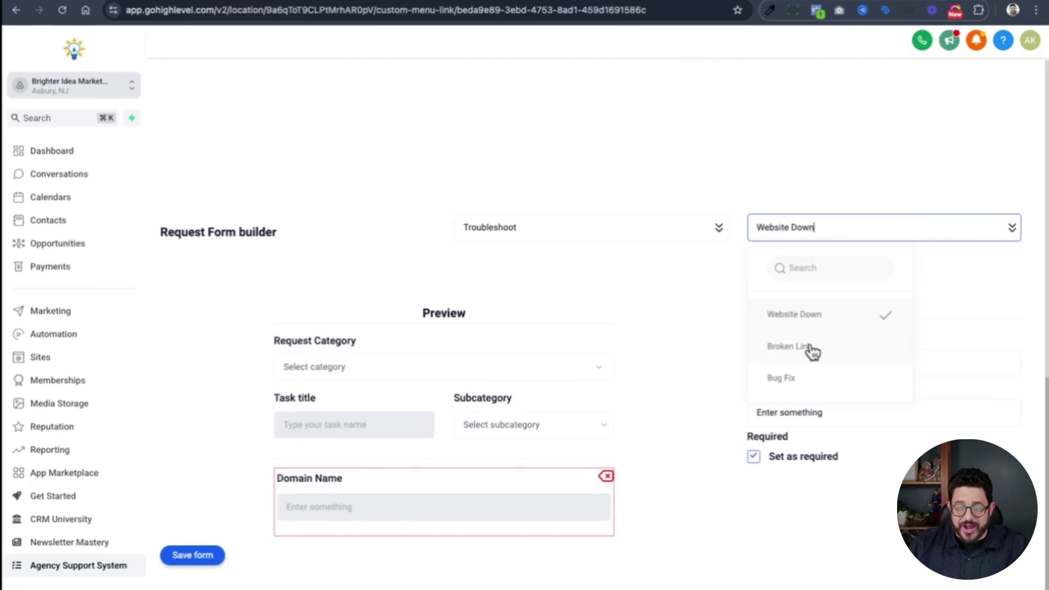
left_click(811, 349)
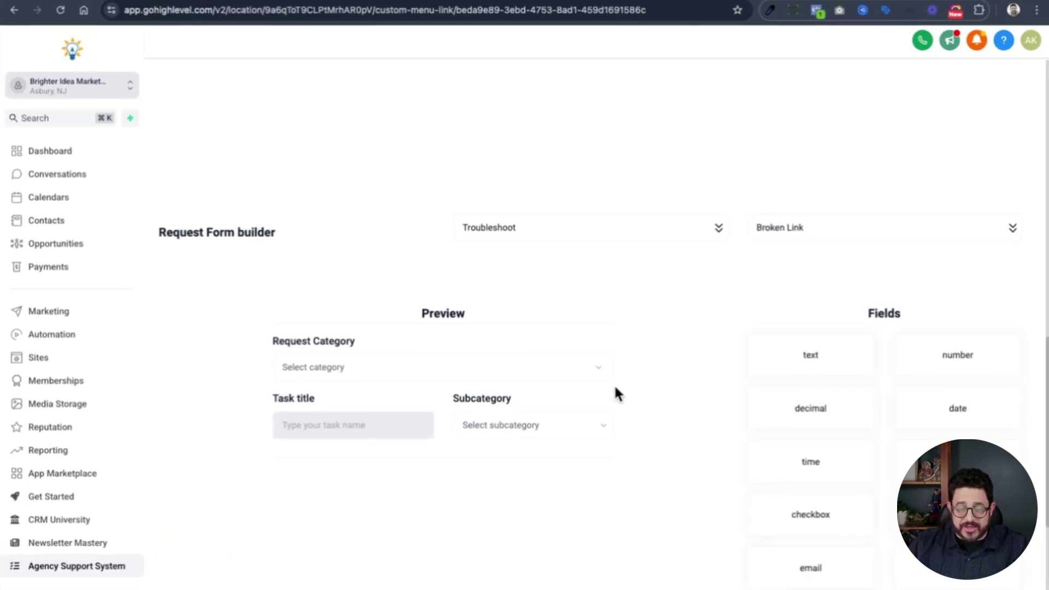
left_click(813, 234)
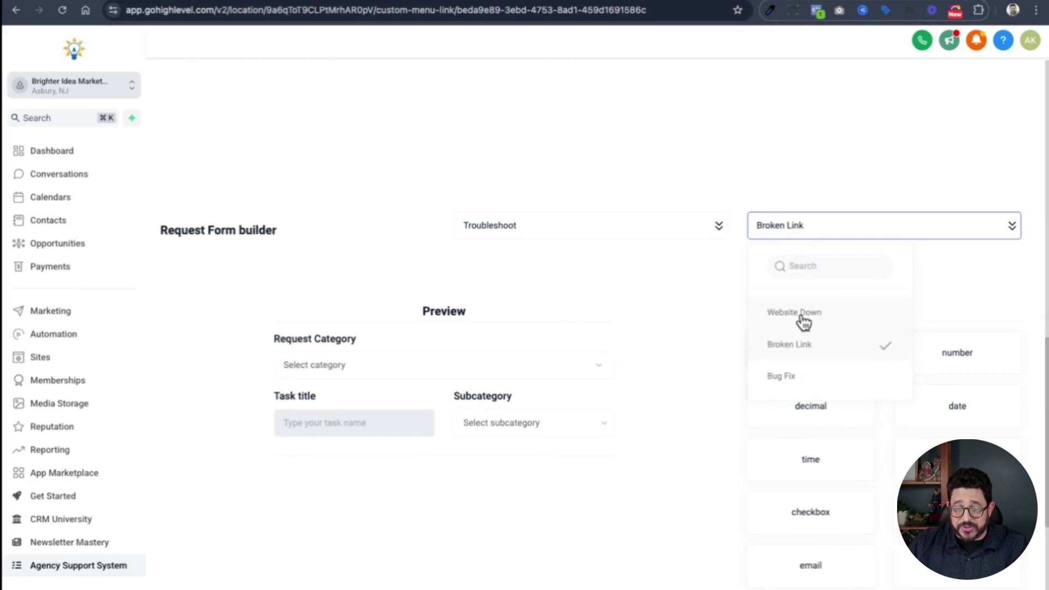
left_click(786, 377)
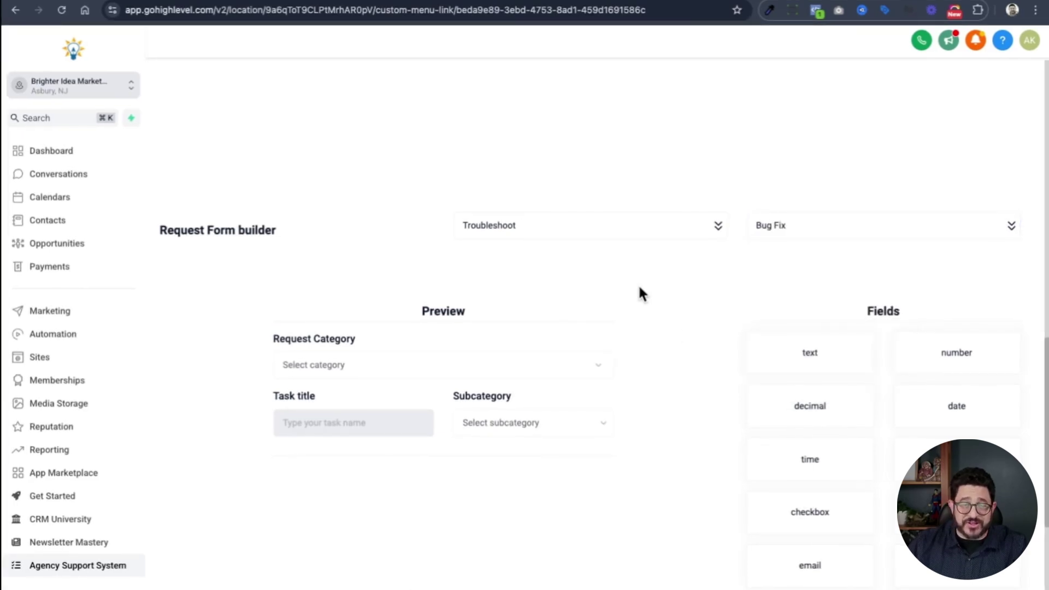
Open the request category list and scroll back up to the categories overview
left_click(647, 237)
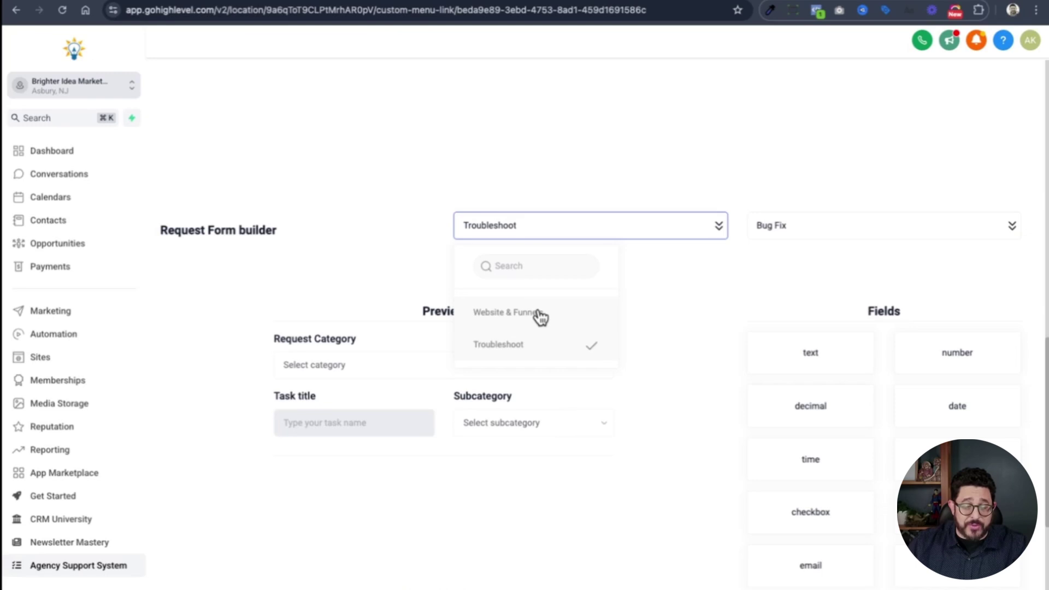
scroll(713, 287, "down", 1)
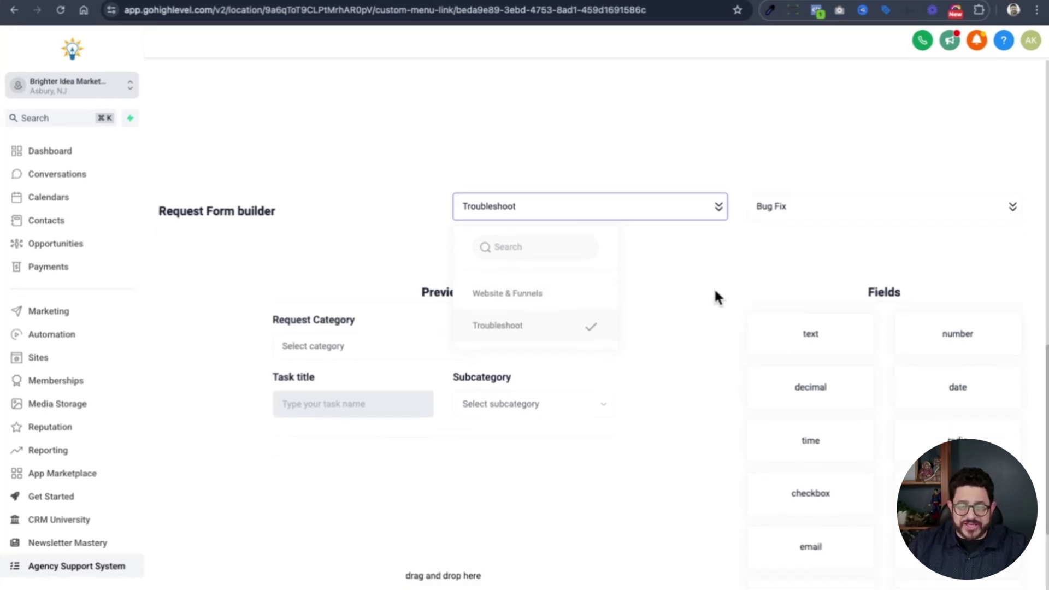
scroll(714, 292, "down", 2)
scroll(714, 290, "up", 2)
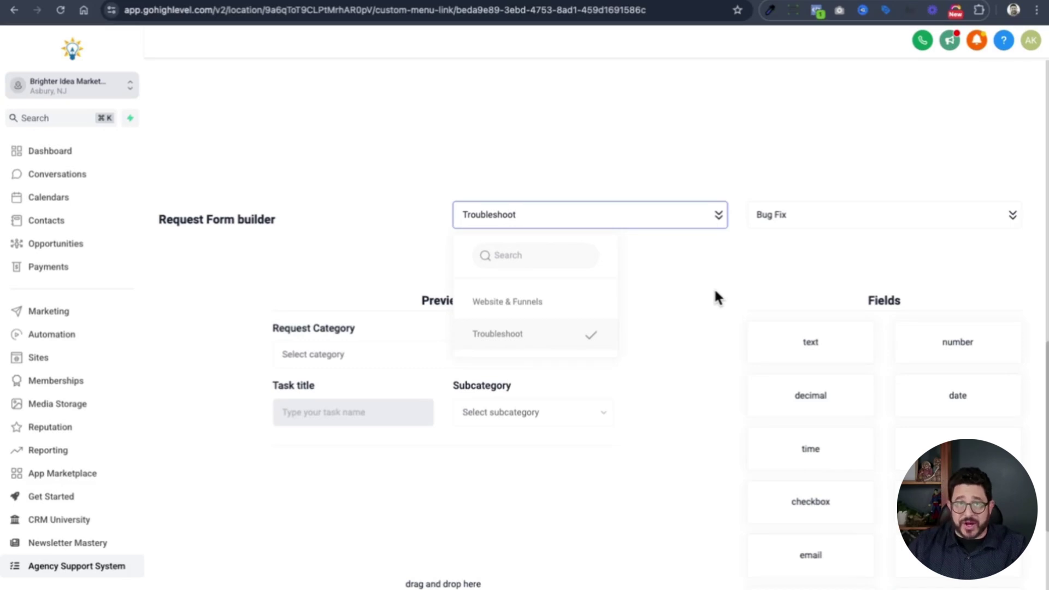
scroll(715, 295, "up", 10)
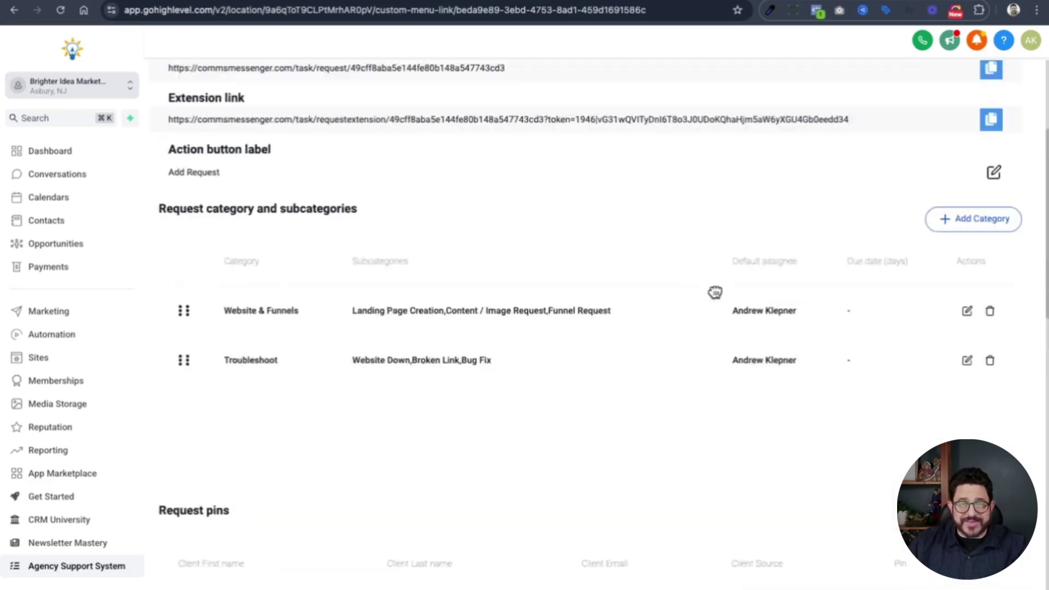
scroll(714, 292, "up", 5)
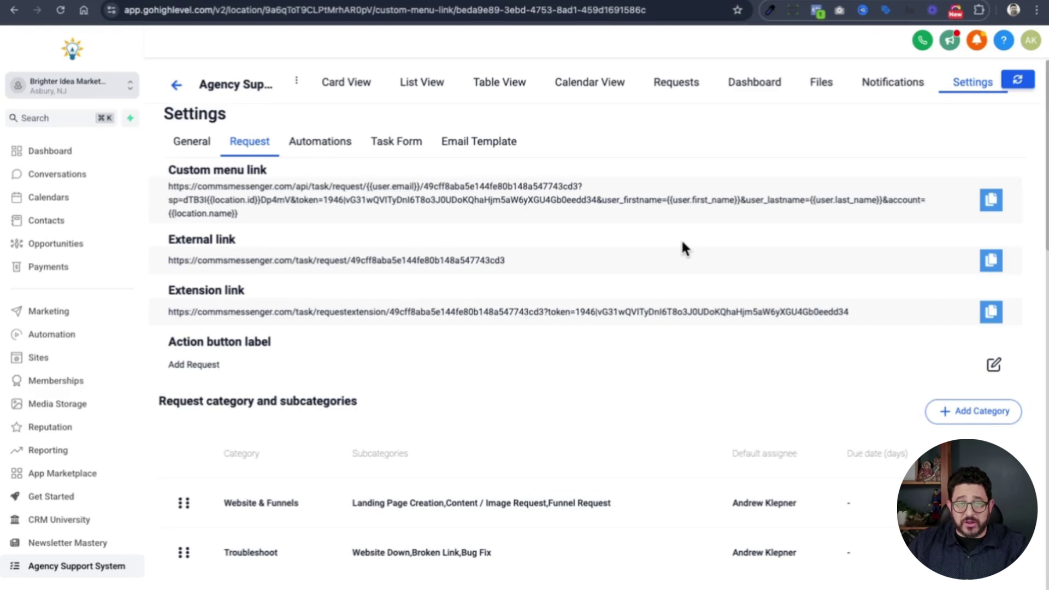
Copy the custom menu request link and open the agency Settings at My Profile
left_click(985, 203)
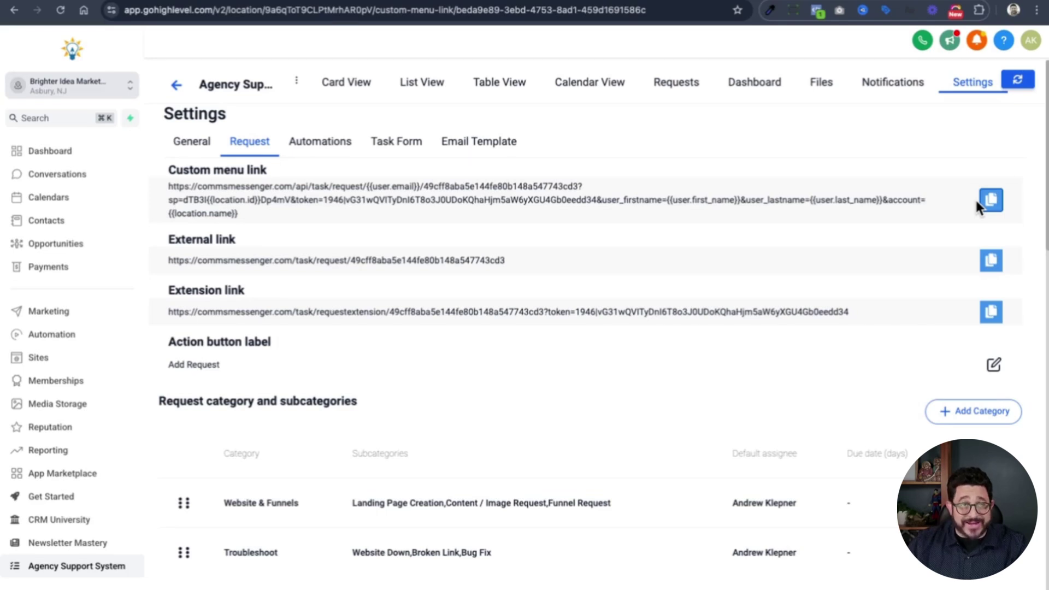
left_click(68, 90)
key("Escape")
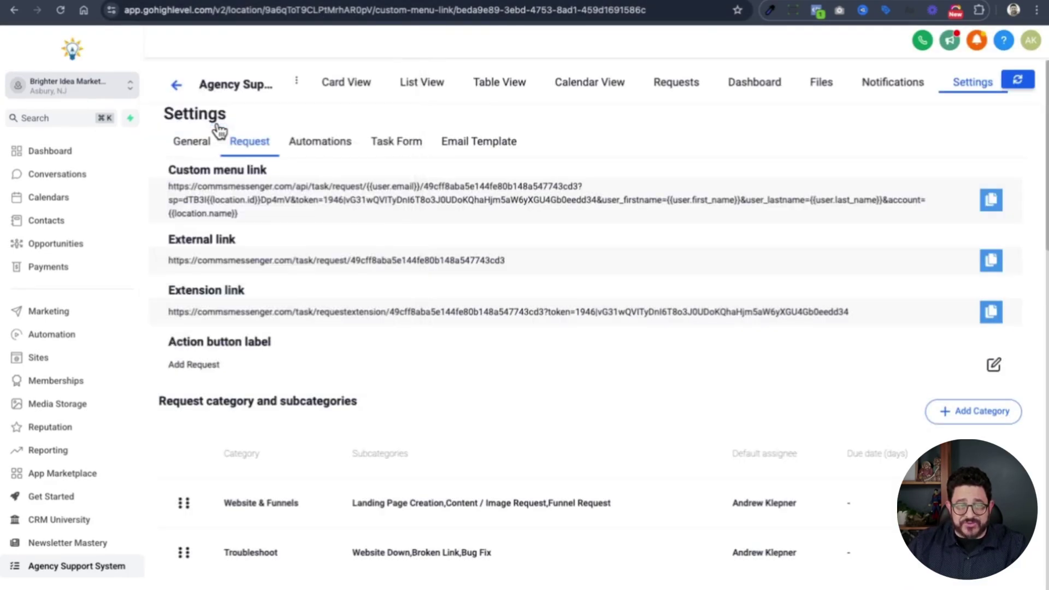
left_click(118, 525)
scroll(118, 508, "down", 1)
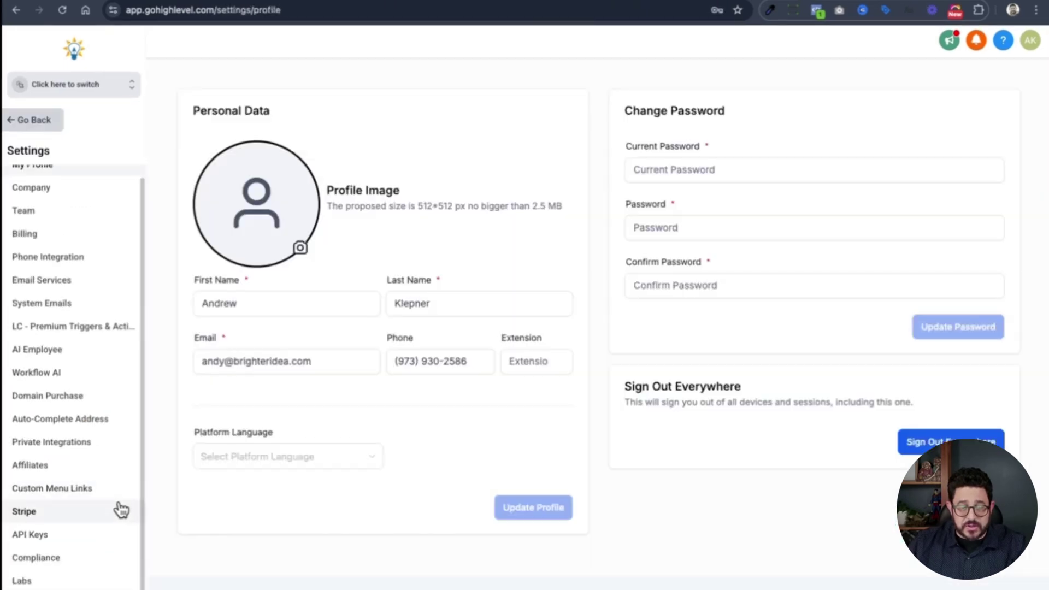
Create a new custom menu link with the ticket-alt icon
left_click(94, 497)
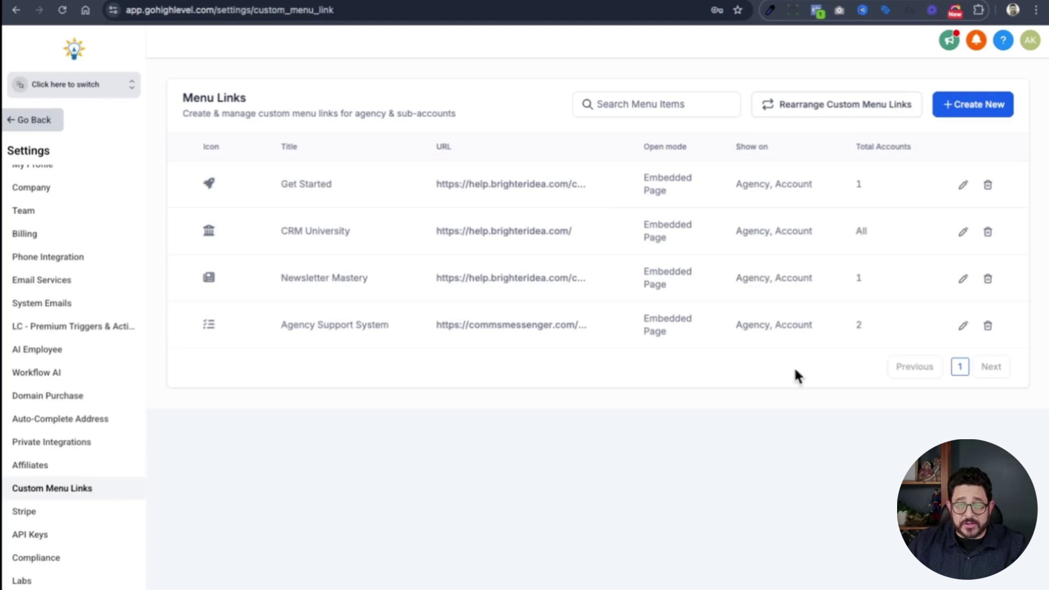
left_click(977, 116)
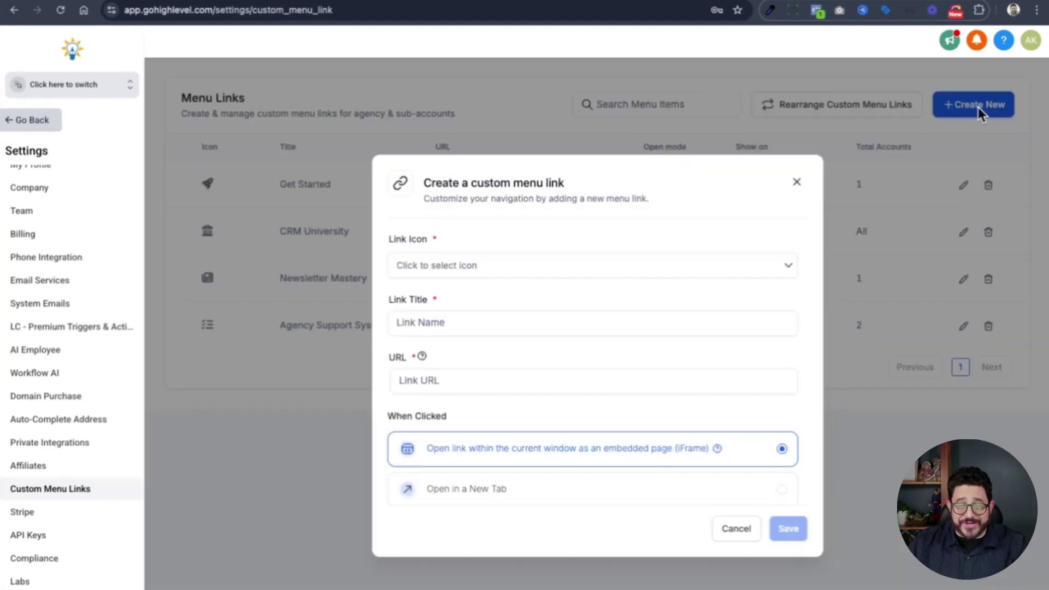
left_click(585, 265)
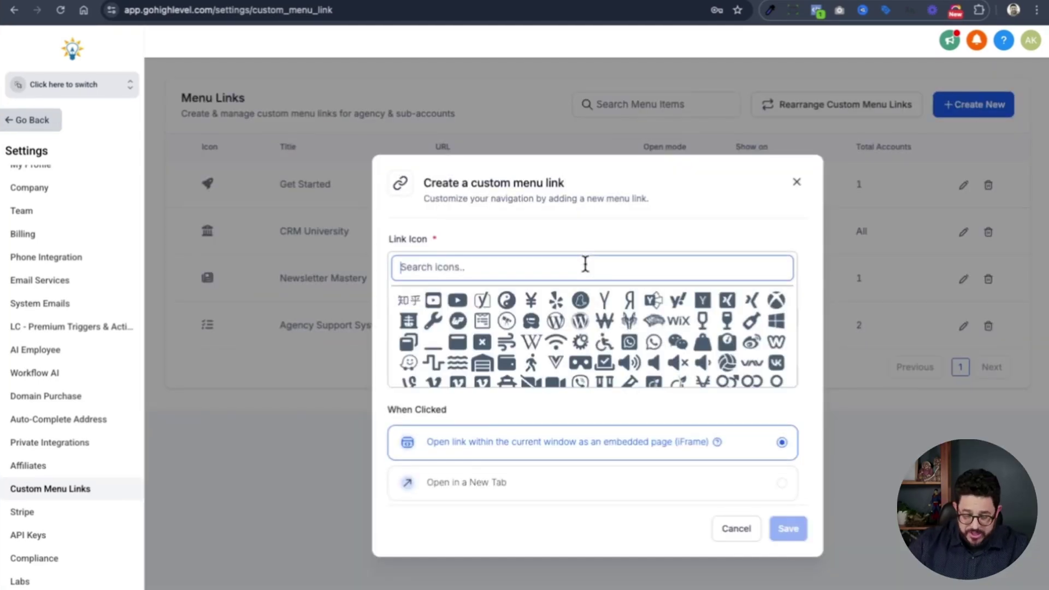
type("ticket")
left_click(480, 297)
Title the link 'Support Request' and paste the request board URL with merge fields
left_click(447, 321)
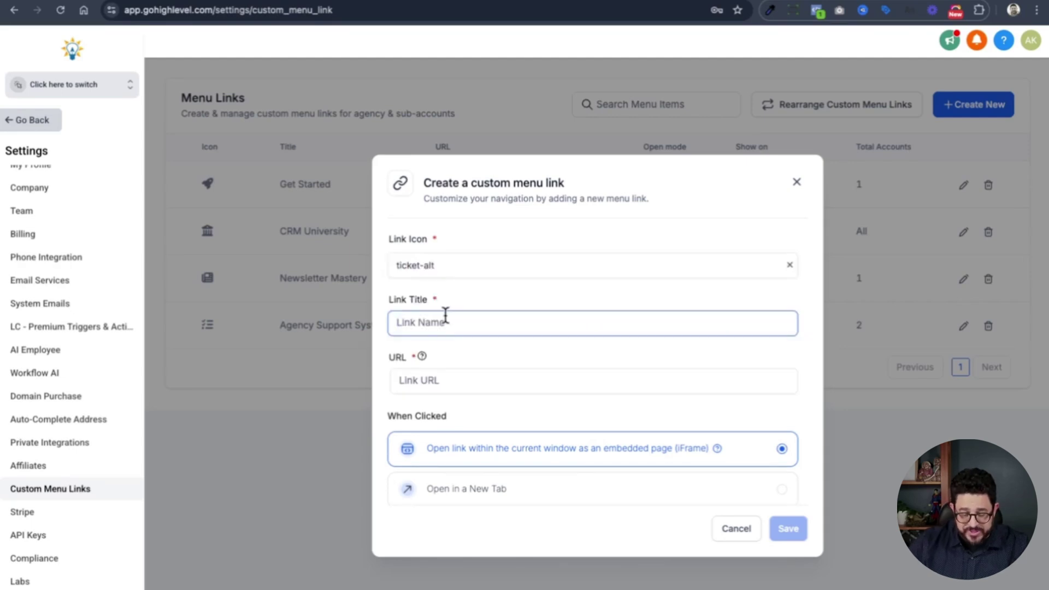
type("Support Request")
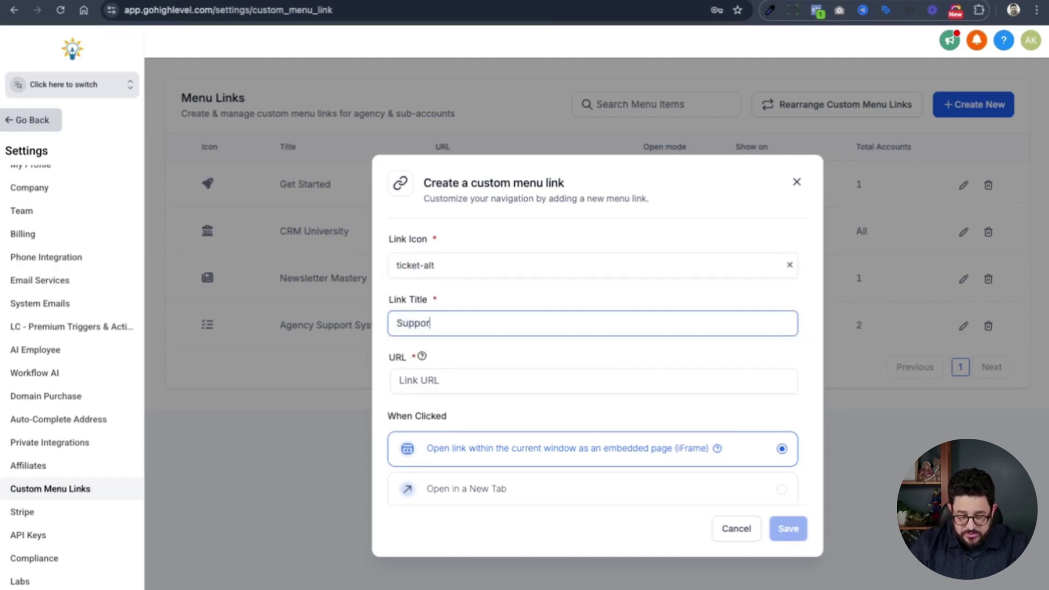
left_click(452, 380)
key("ctrl+v")
scroll(452, 377, "down", 3)
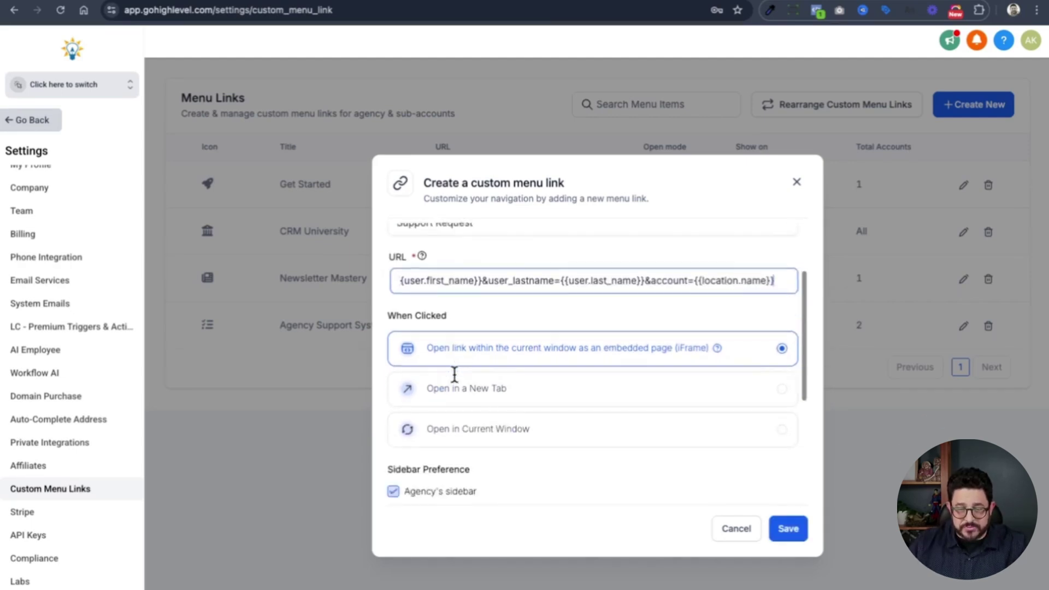
scroll(459, 297, "down", 1)
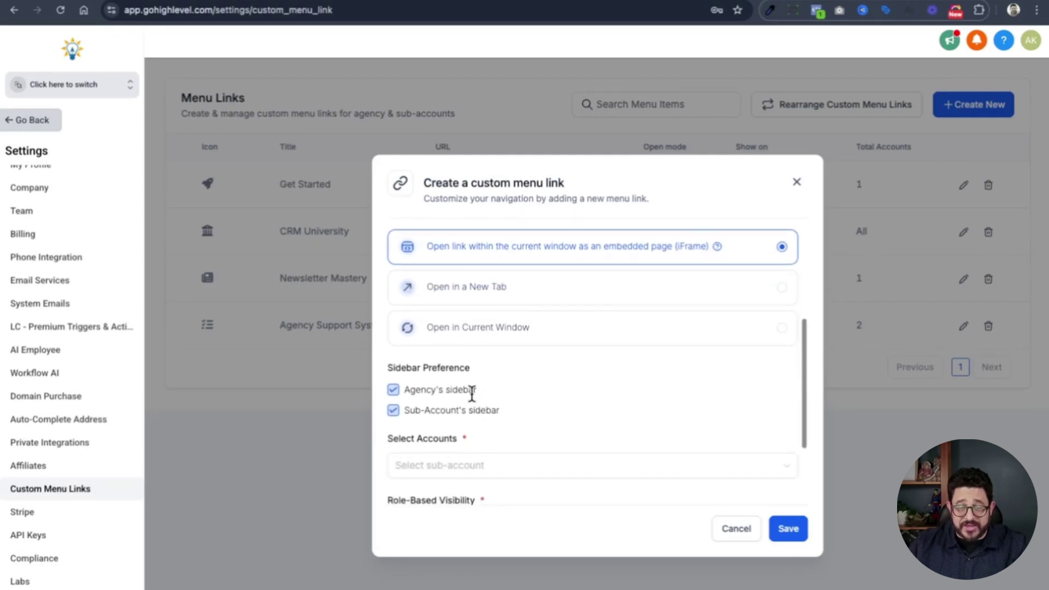
scroll(516, 408, "down", 1)
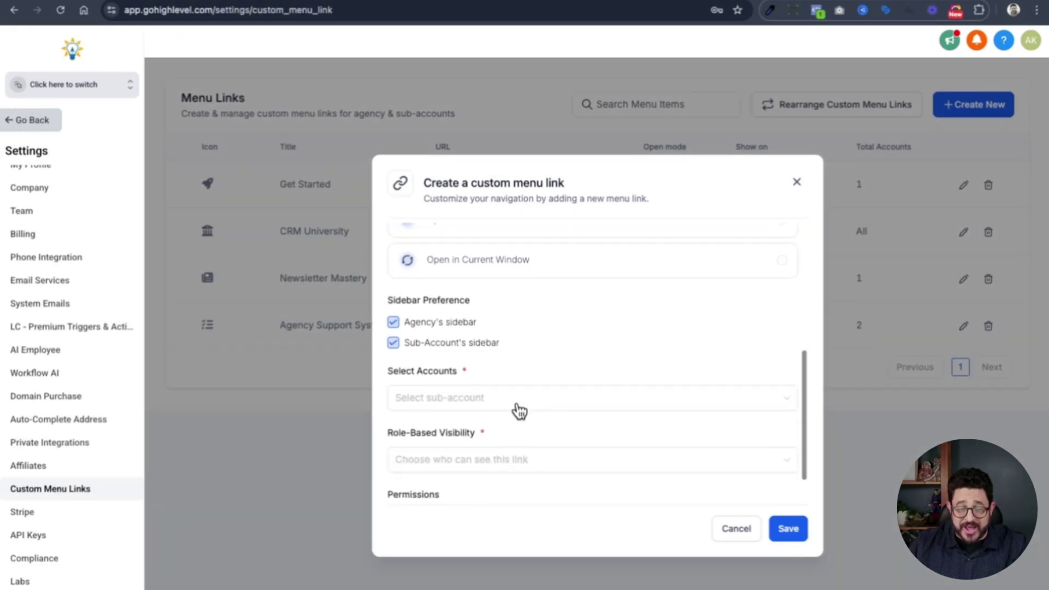
Set the Support Request link to All sub-accounts and All roles, then save it
left_click(503, 403)
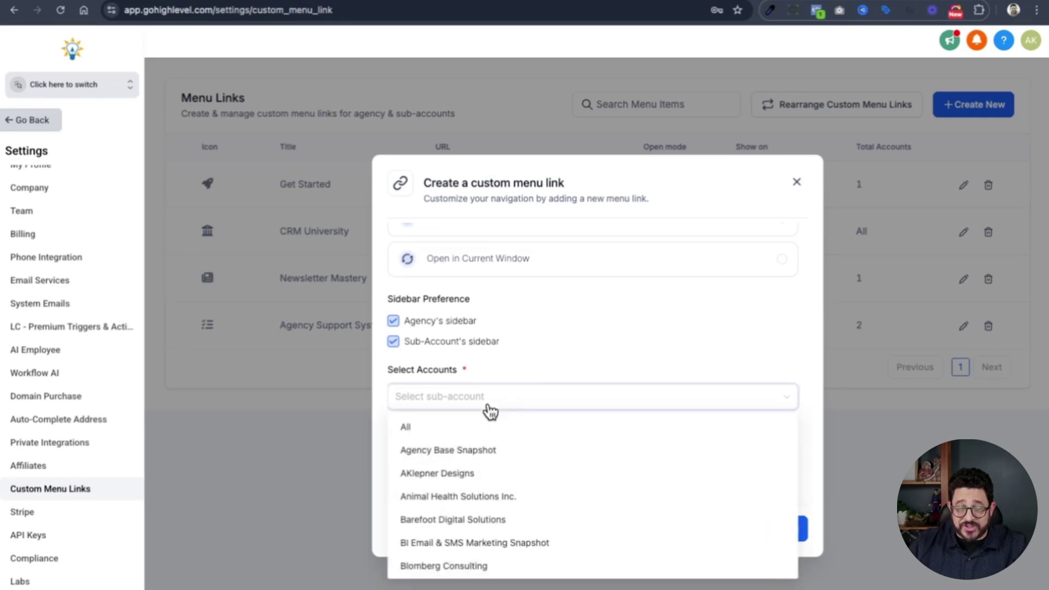
left_click(447, 426)
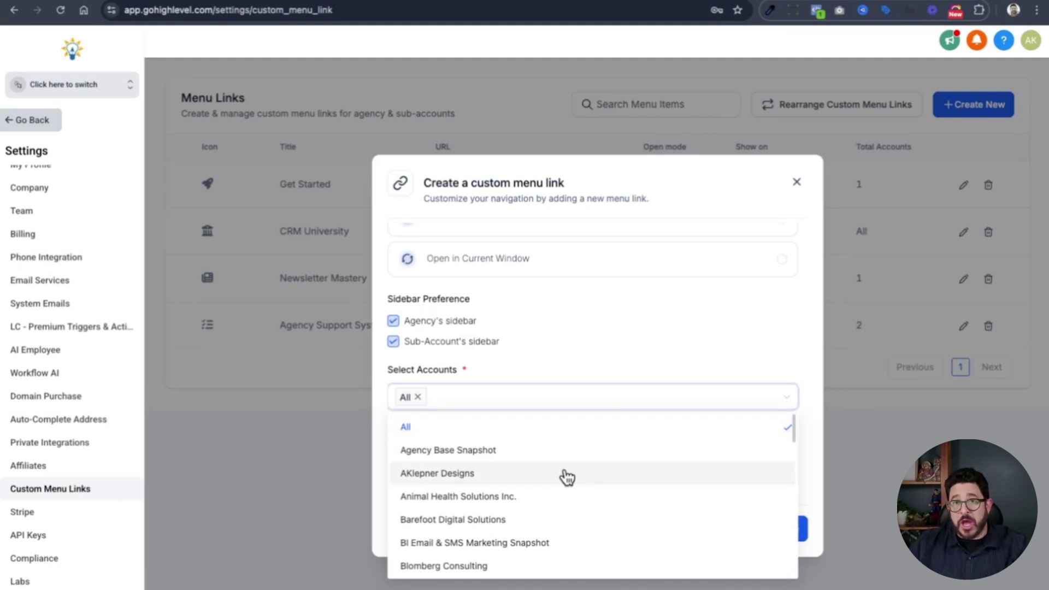
left_click(550, 434)
left_click(556, 430)
scroll(636, 377, "down", 2)
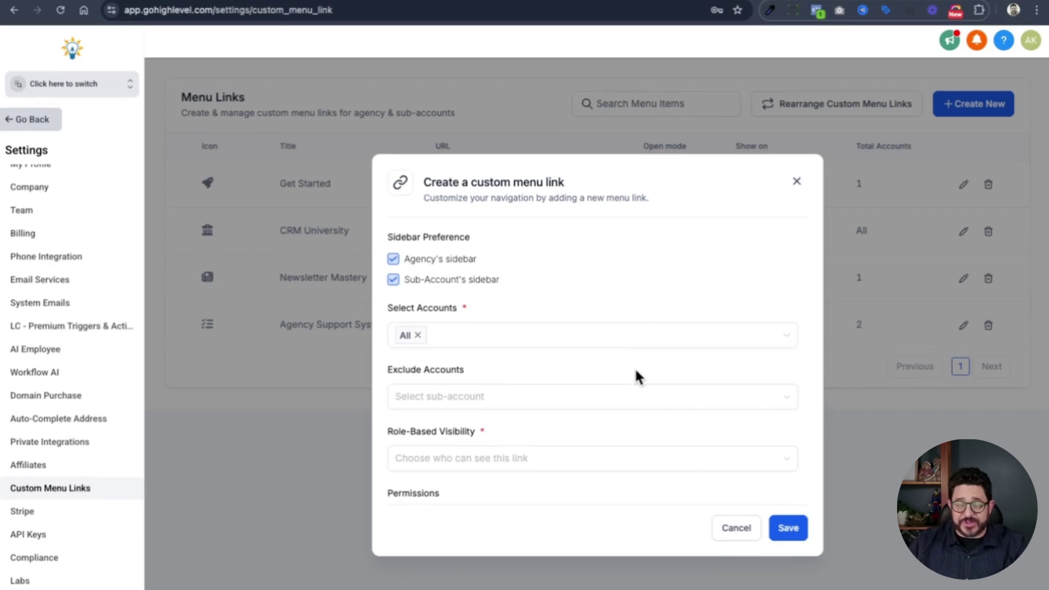
left_click(520, 465)
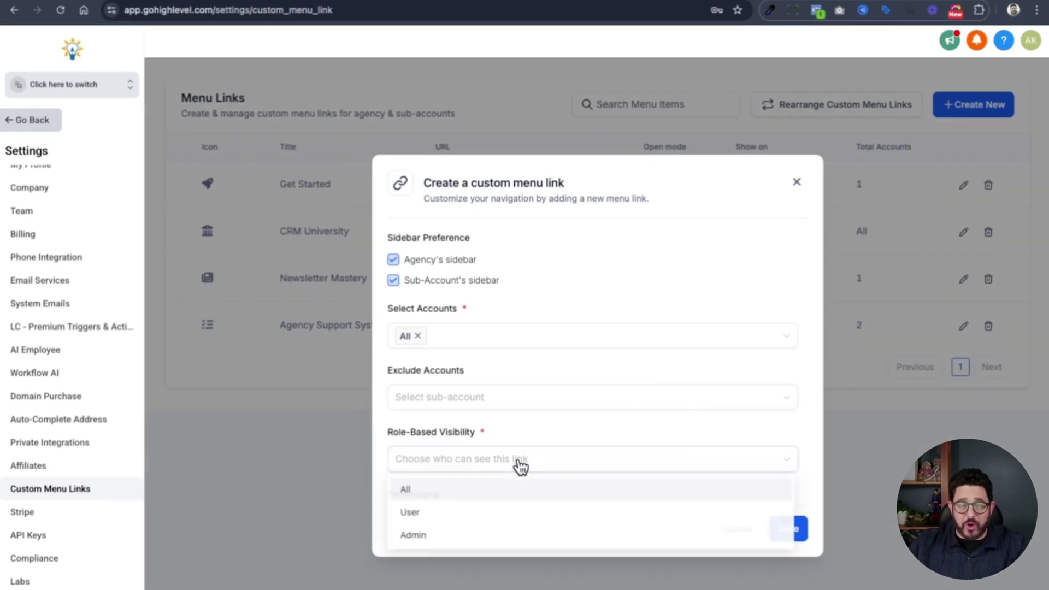
left_click(495, 490)
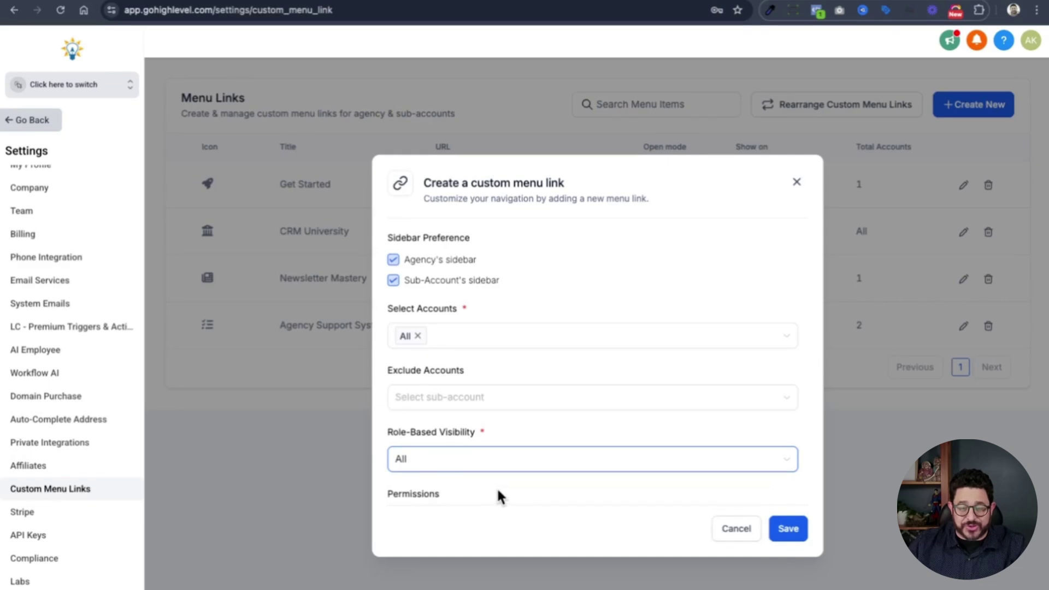
scroll(496, 497, "down", 1)
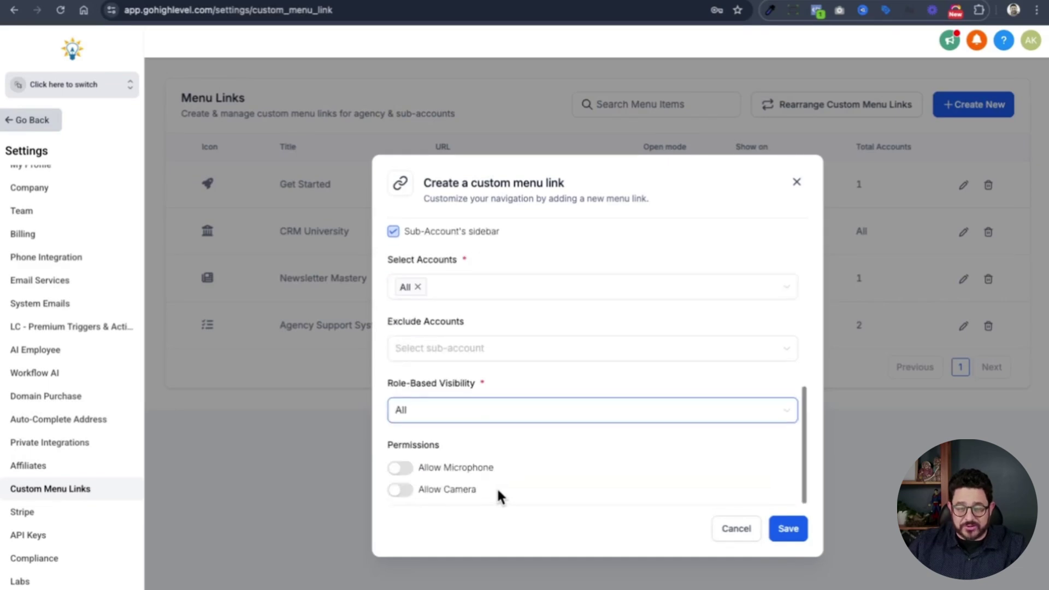
left_click(785, 531)
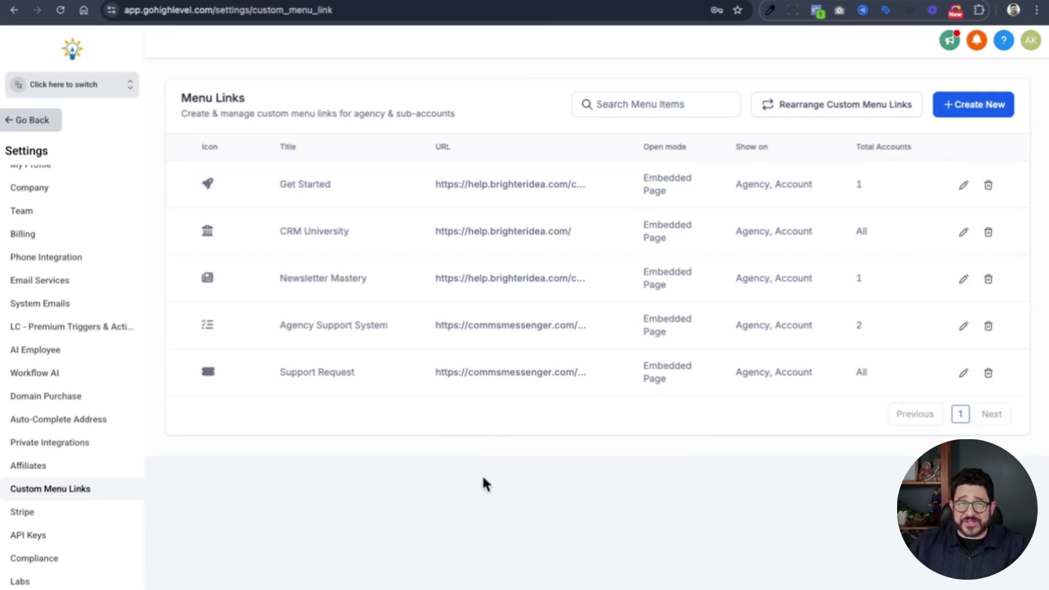
Switch to Four Color Express, open Support Request from its sidebar, and start a new request
left_click(106, 92)
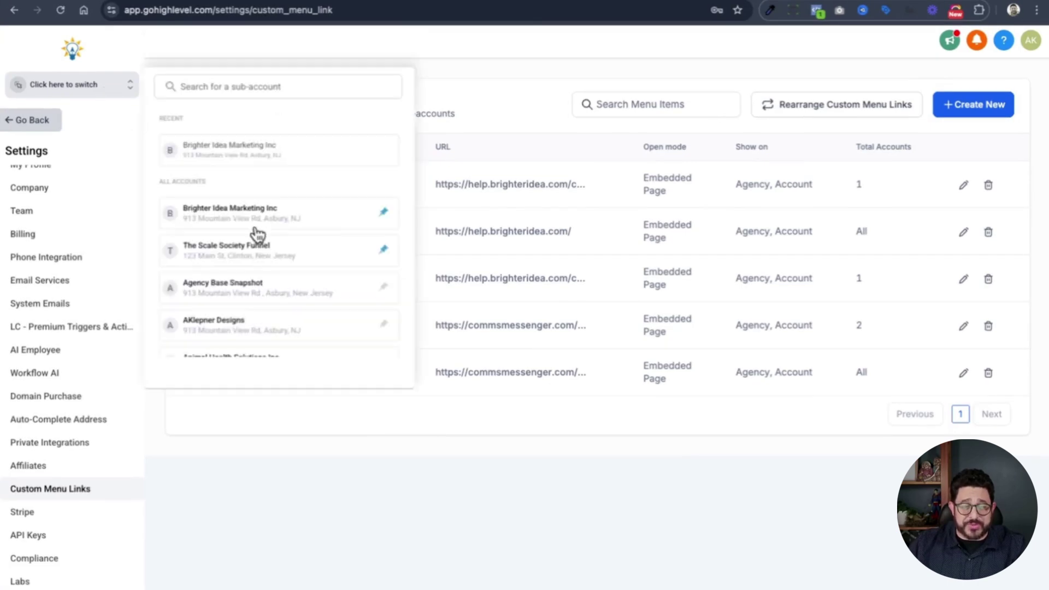
scroll(333, 249, "down", 5)
left_click(325, 246)
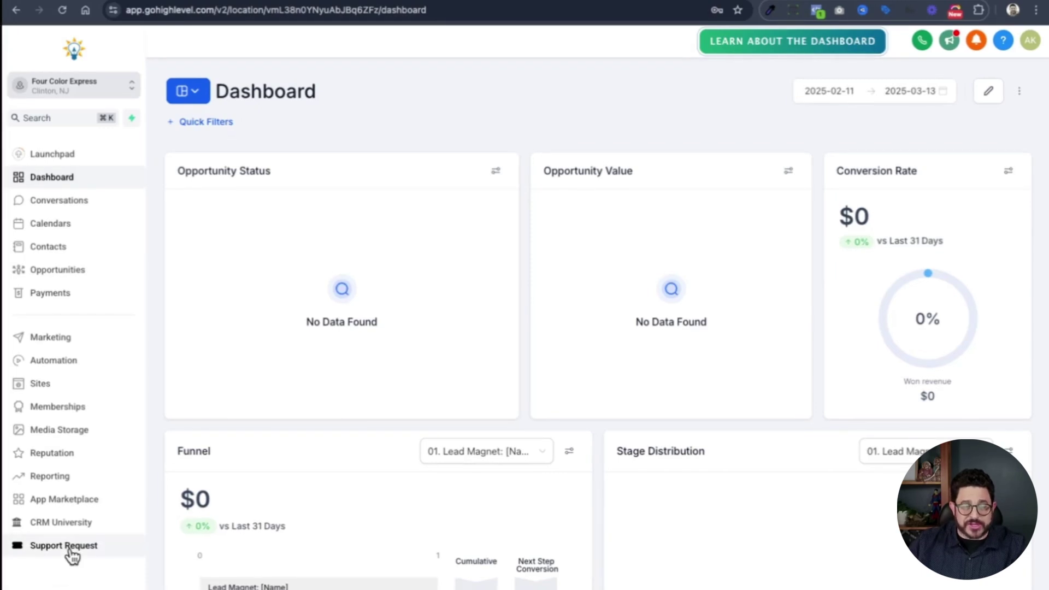
left_click(70, 552)
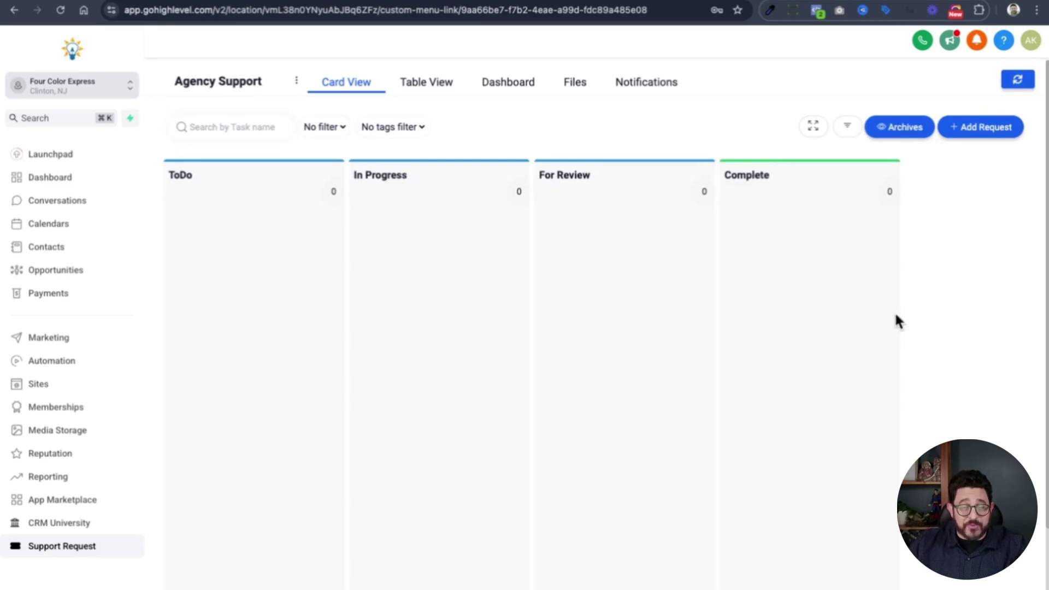
left_click(974, 130)
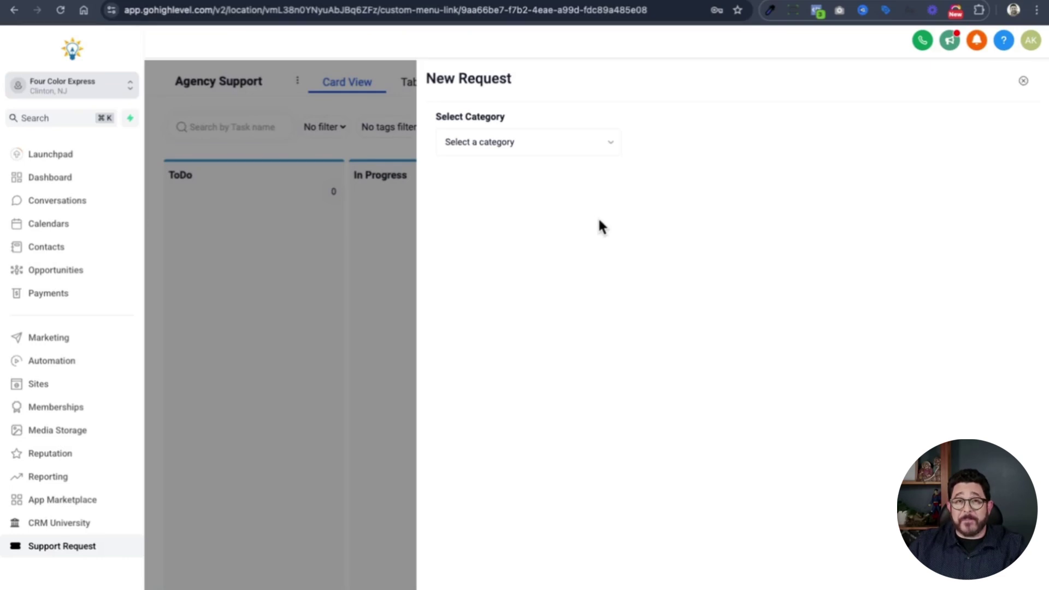
Start a Website & Funnels request named 'New Lead Magnet' with request type Landing Page Creation
left_click(526, 143)
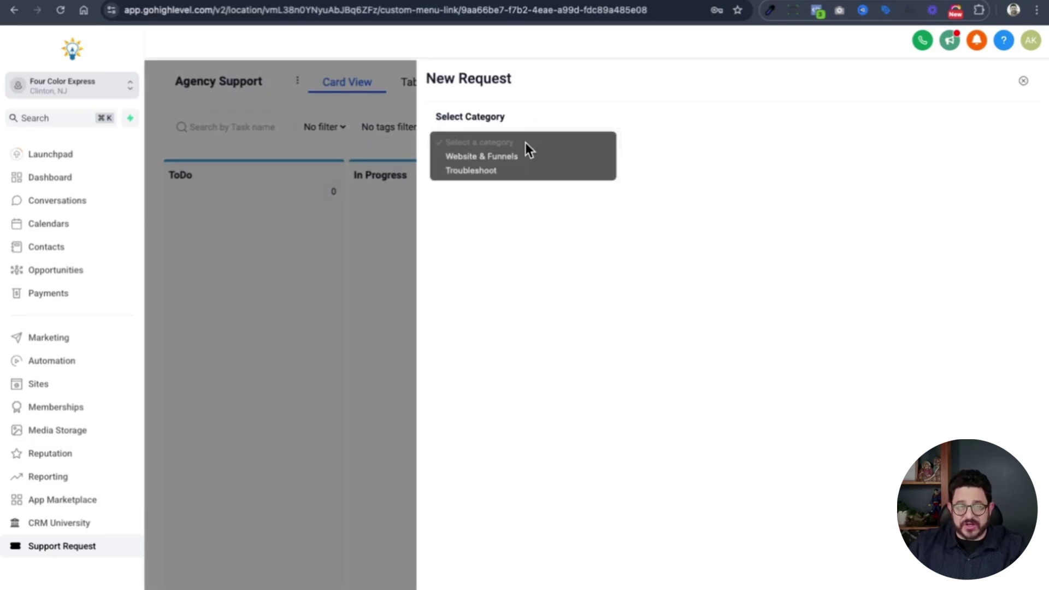
left_click(525, 141)
left_click(525, 142)
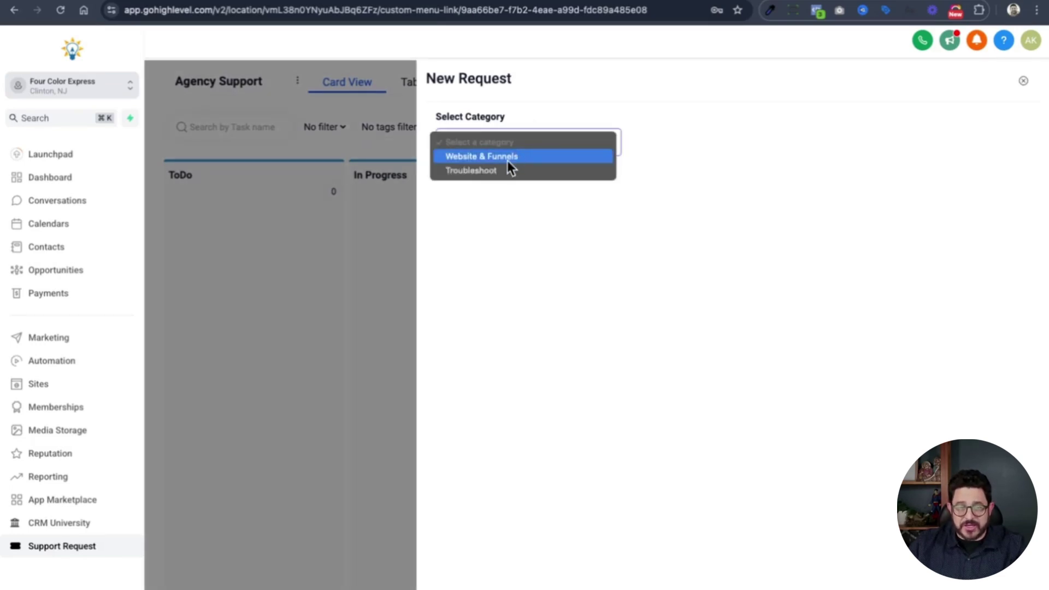
left_click(509, 157)
left_click(521, 194)
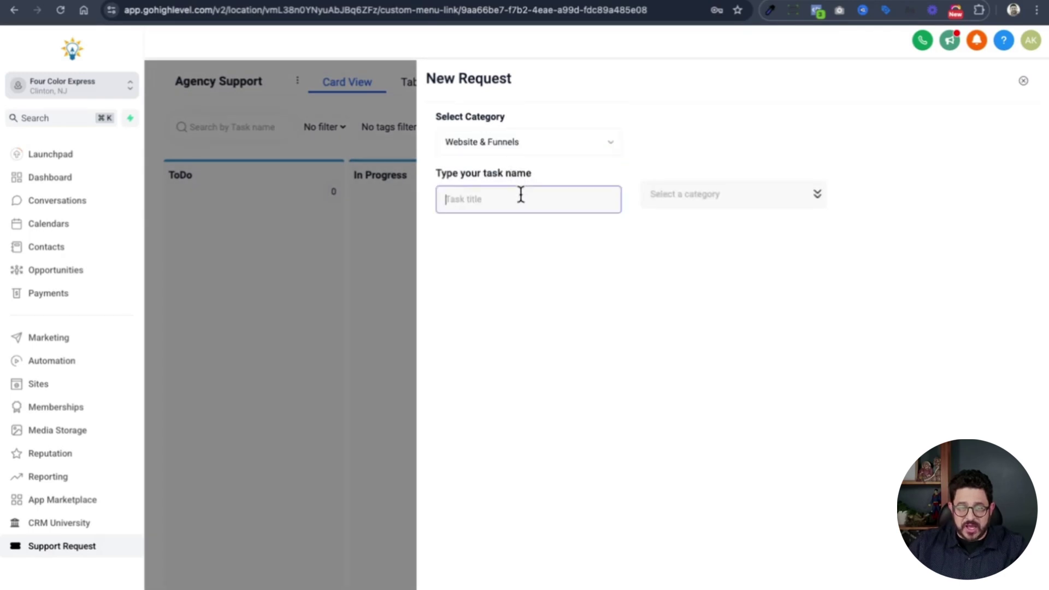
type("New")
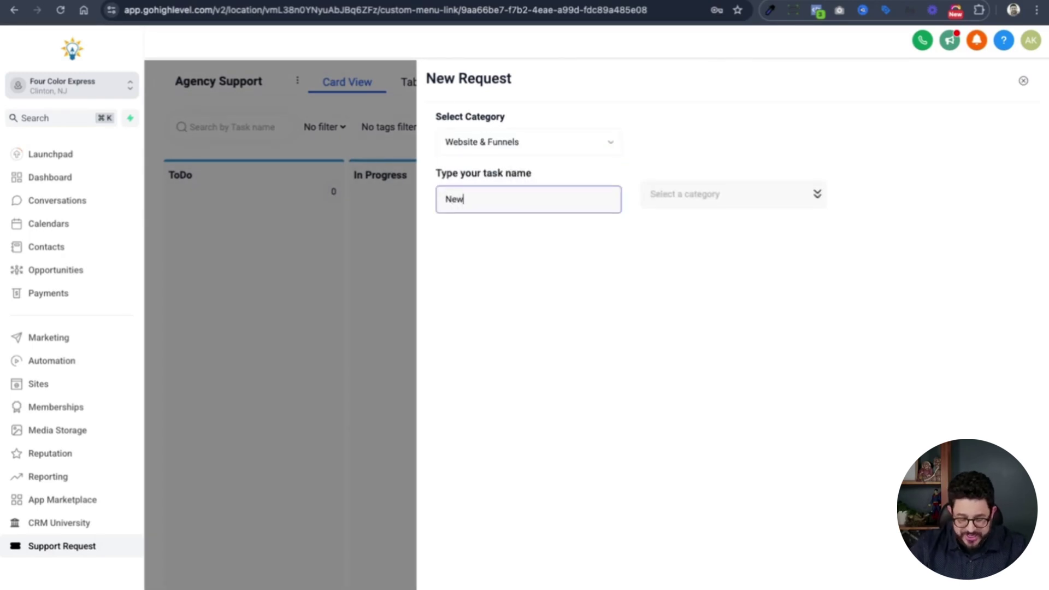
type(" Lead Magnet")
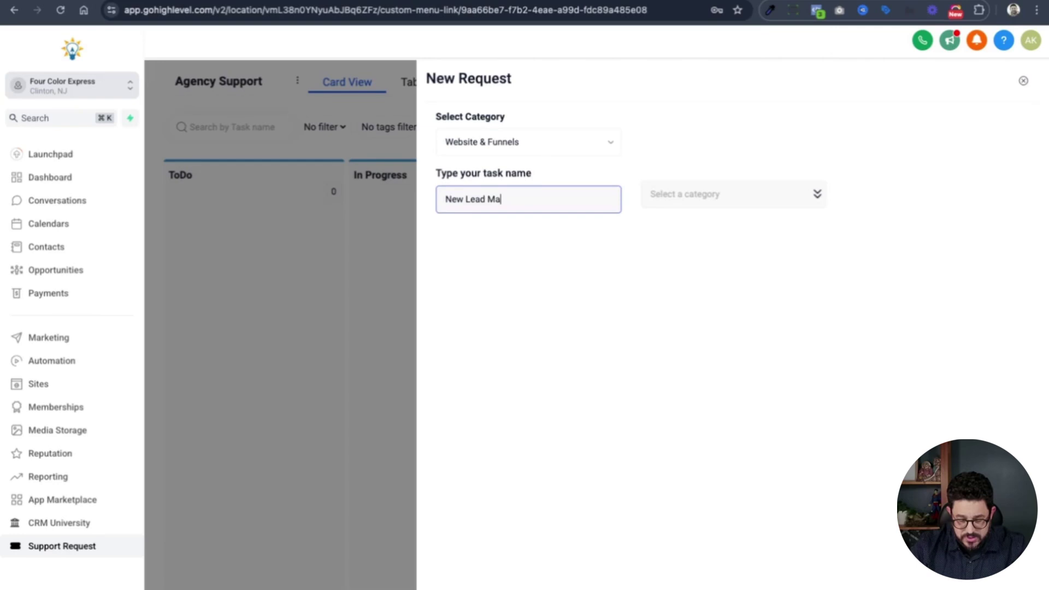
left_click(752, 196)
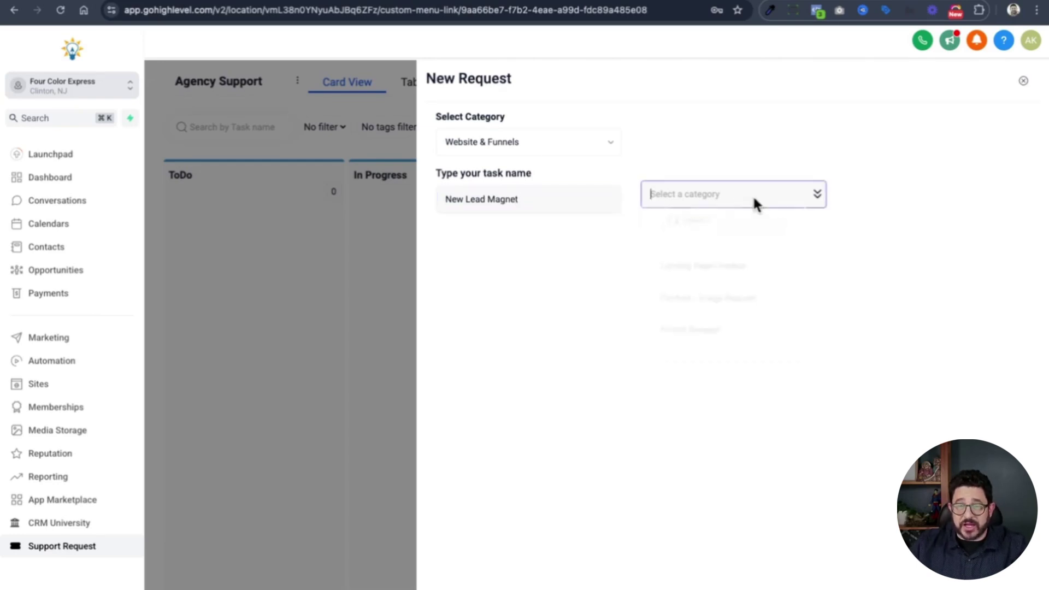
left_click(729, 283)
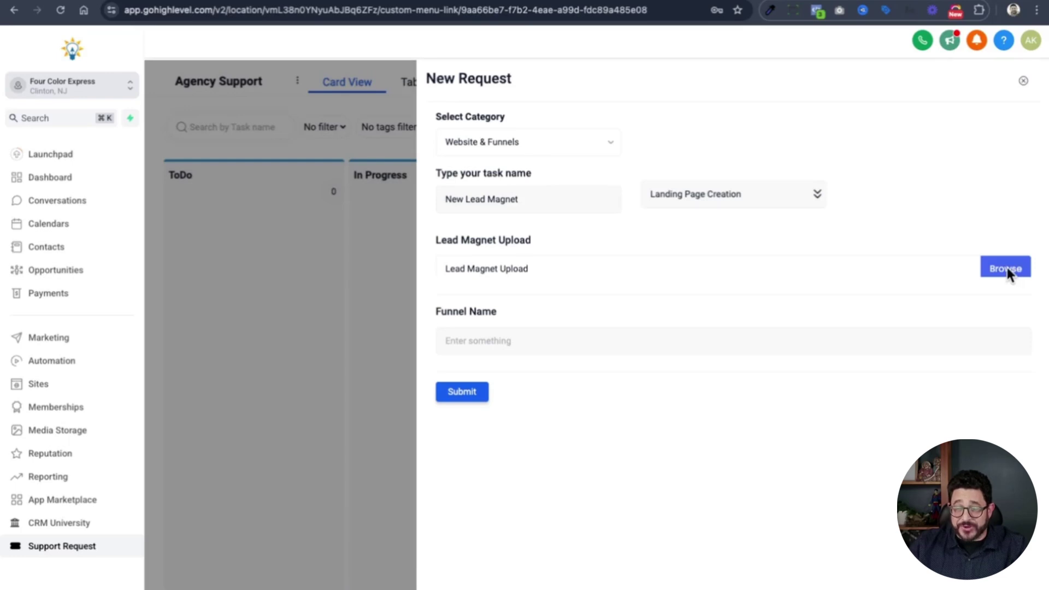
Attach Test PDF.pdf from Downloads as the lead magnet file
left_click(1007, 267)
left_click(140, 260)
left_click(334, 90)
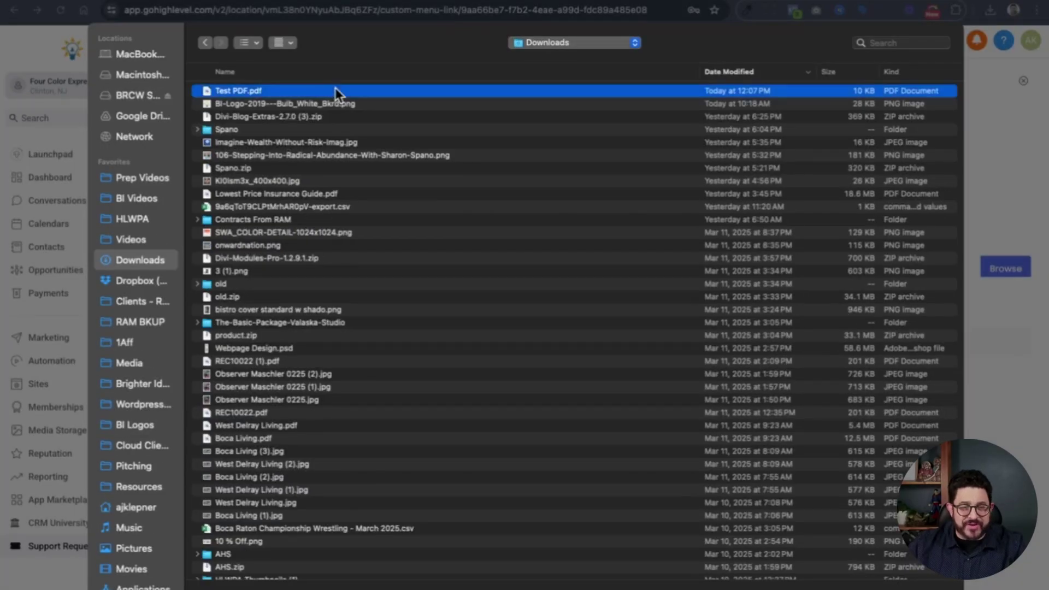
double_click(335, 91)
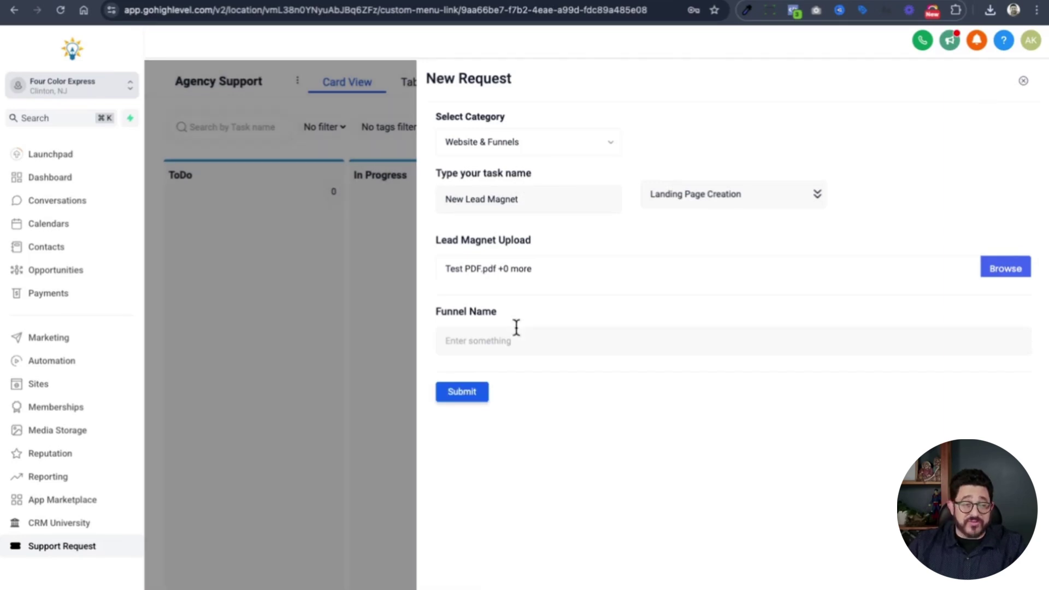
Enter 'How to win friends' as the Funnel Name and submit the request
left_click(515, 336)
type("H")
key("BackSpace")
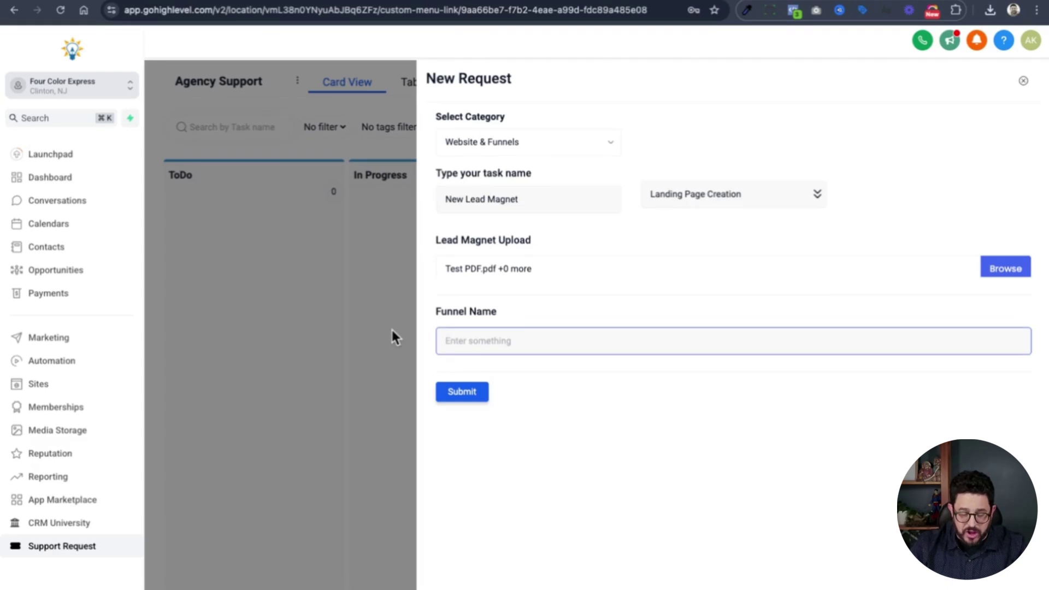
type("How to win friends")
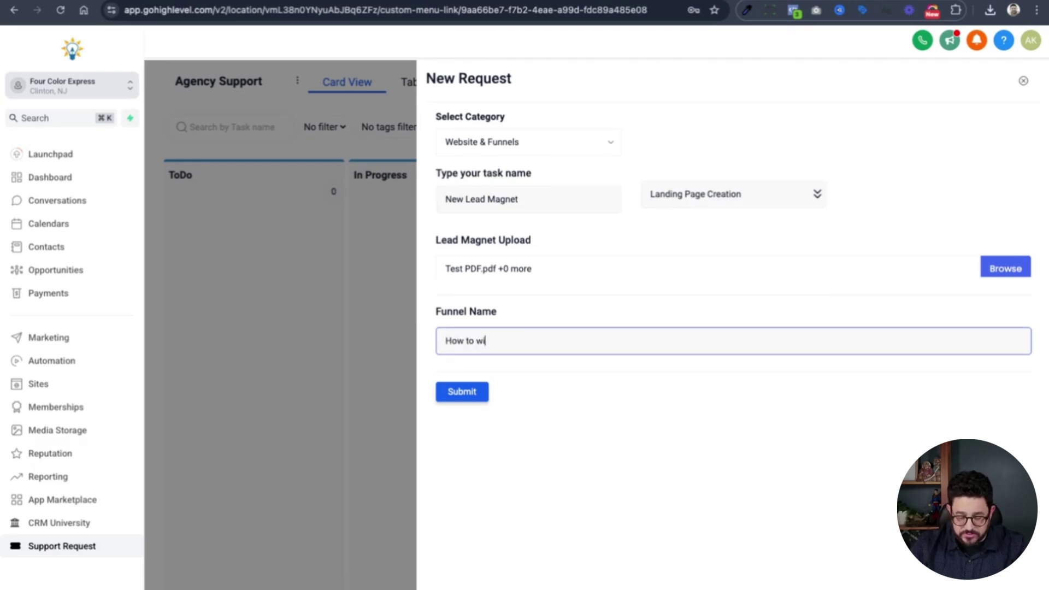
left_click(453, 394)
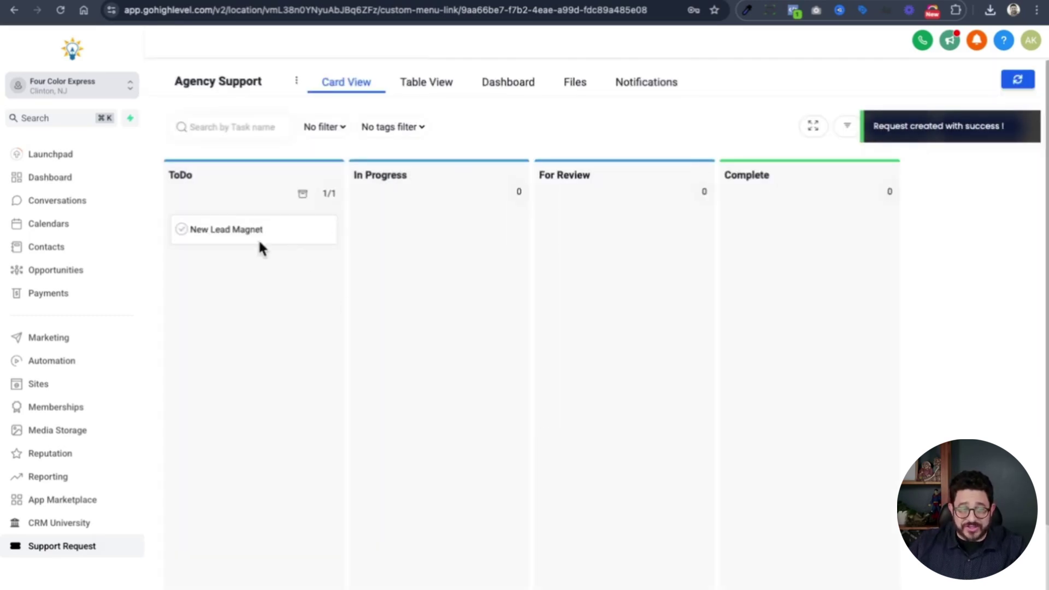
Try moving the New Lead Magnet card to In Progress and For Review, then list the sub-accounts
left_click_drag(257, 230, 433, 237)
left_click_drag(293, 239, 267, 228)
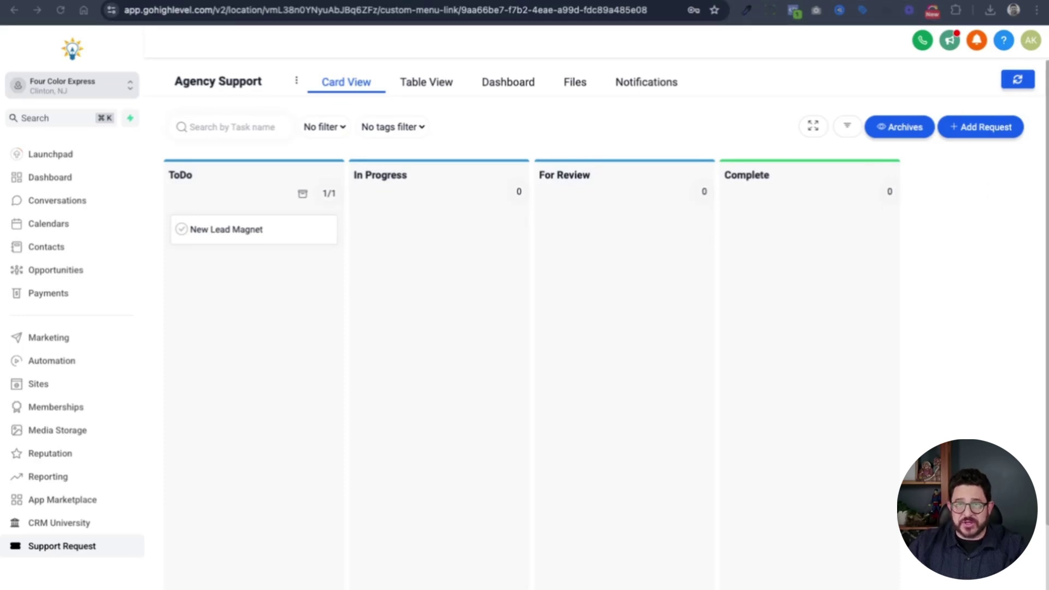
key("super+t")
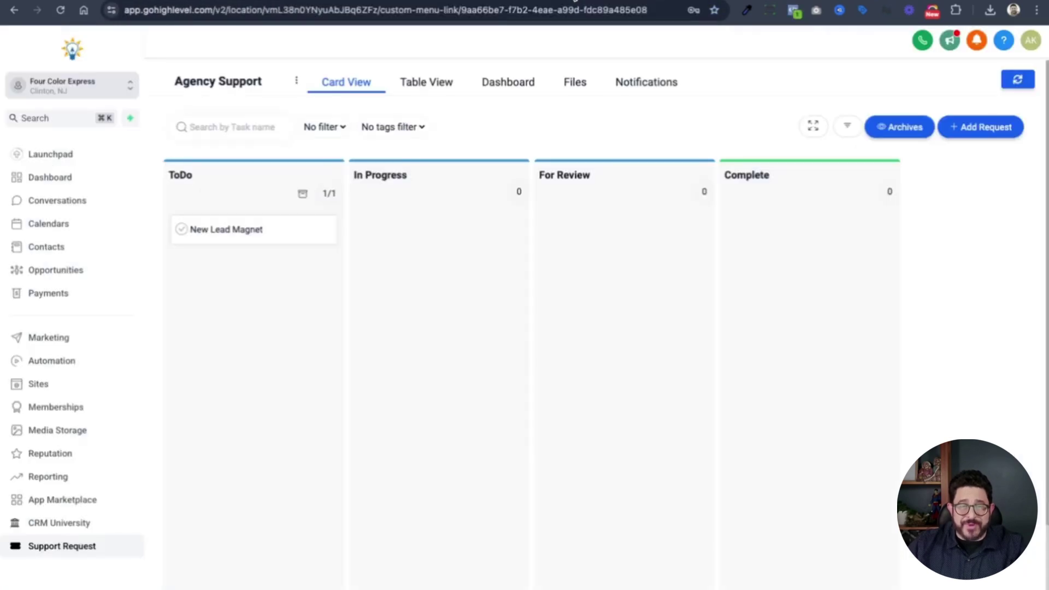
left_click(18, 86)
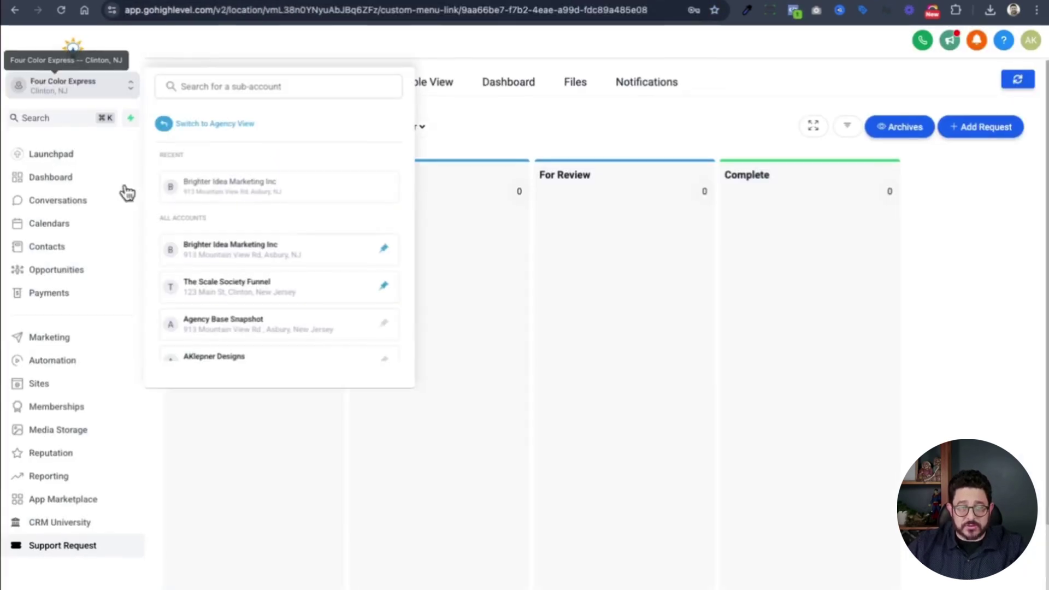
In Brighter Idea Marketing Inc, open the New Lead Magnet task on the Agency Support board
left_click(249, 187)
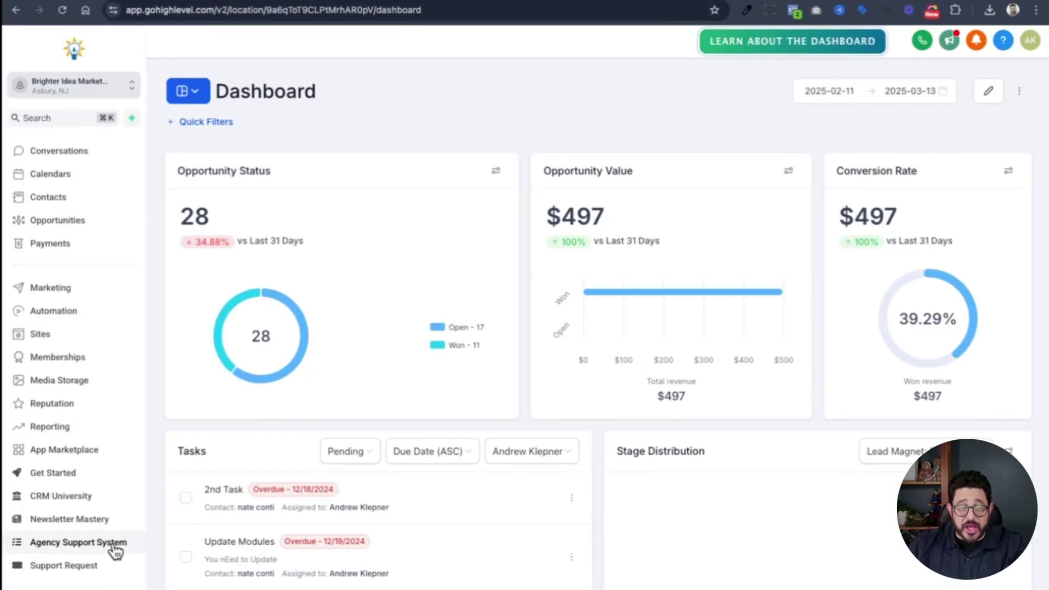
left_click(113, 544)
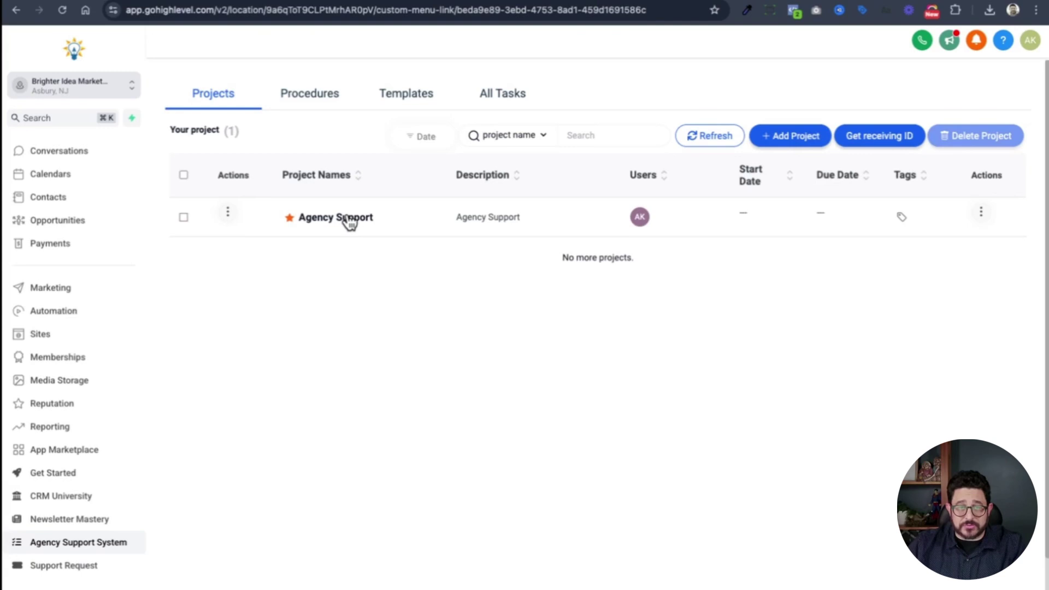
left_click(349, 221)
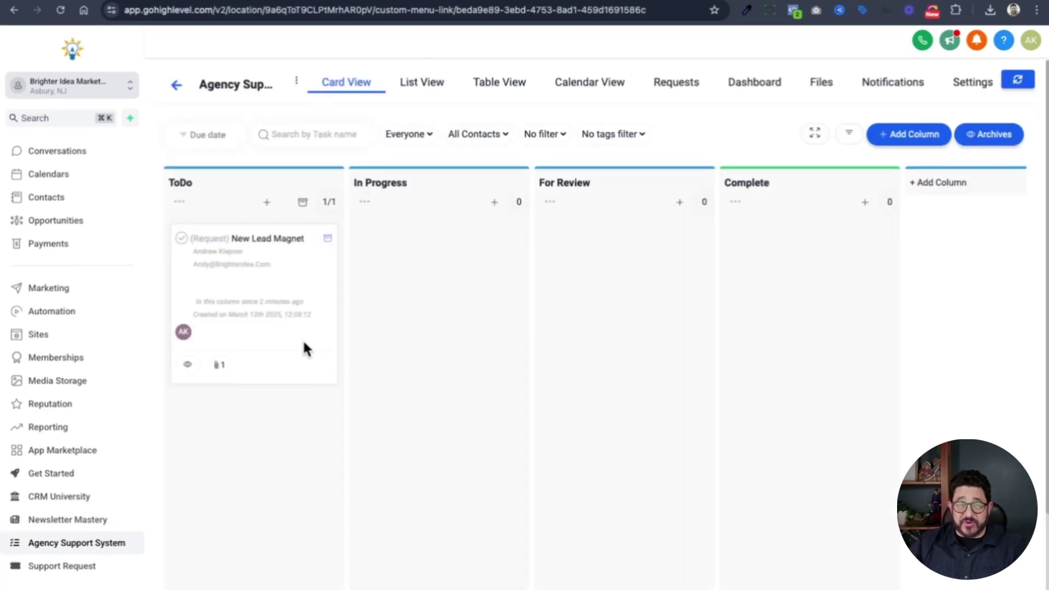
left_click(264, 239)
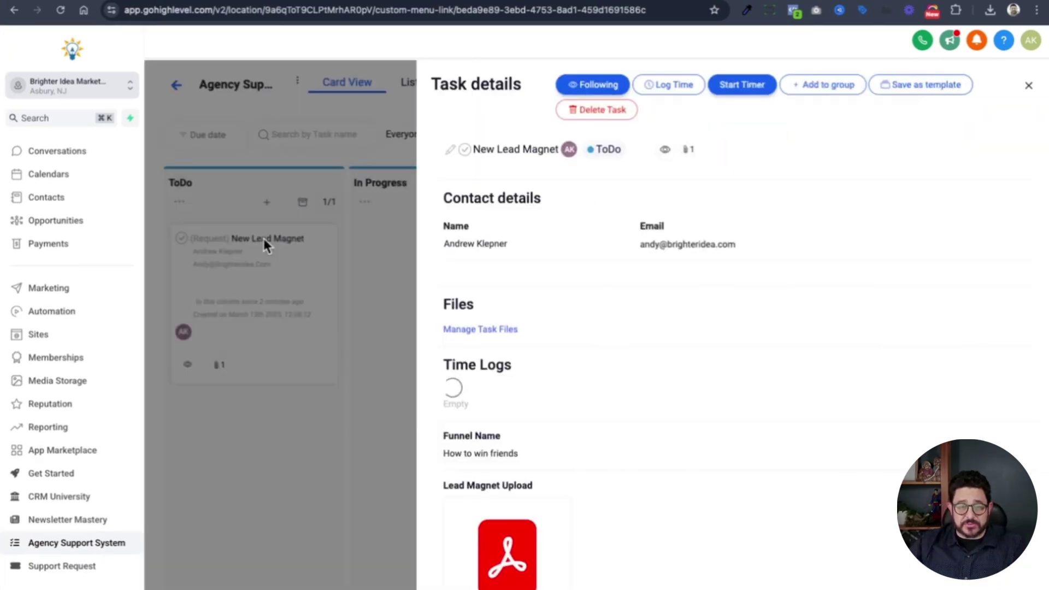
Preview the attached Test PDF.pdf under Files, then close the preview
scroll(889, 344, "down", 1)
scroll(888, 341, "down", 2)
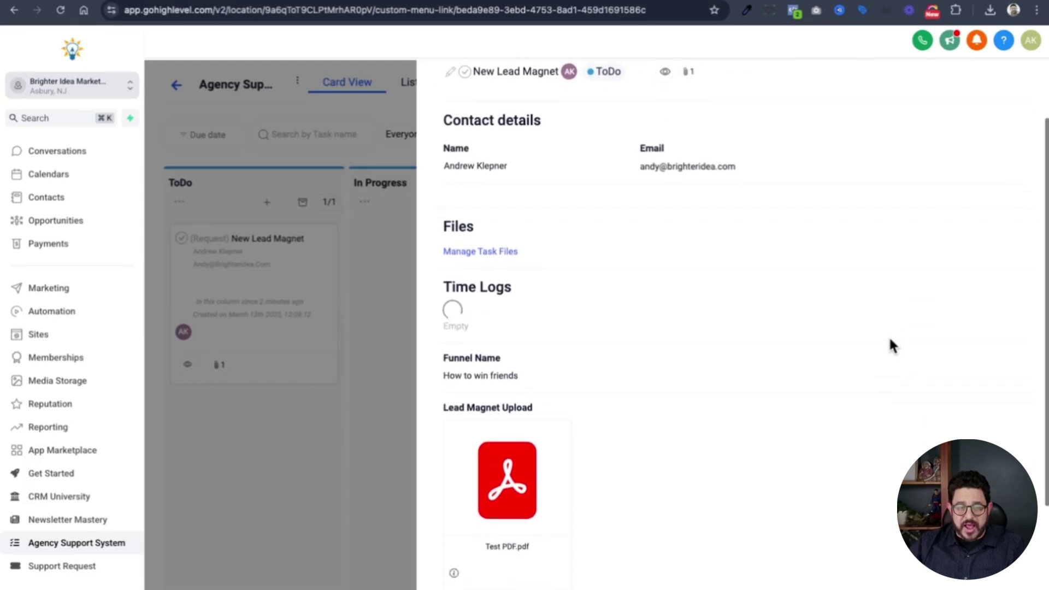
scroll(600, 359, "down", 1)
scroll(601, 365, "down", 1)
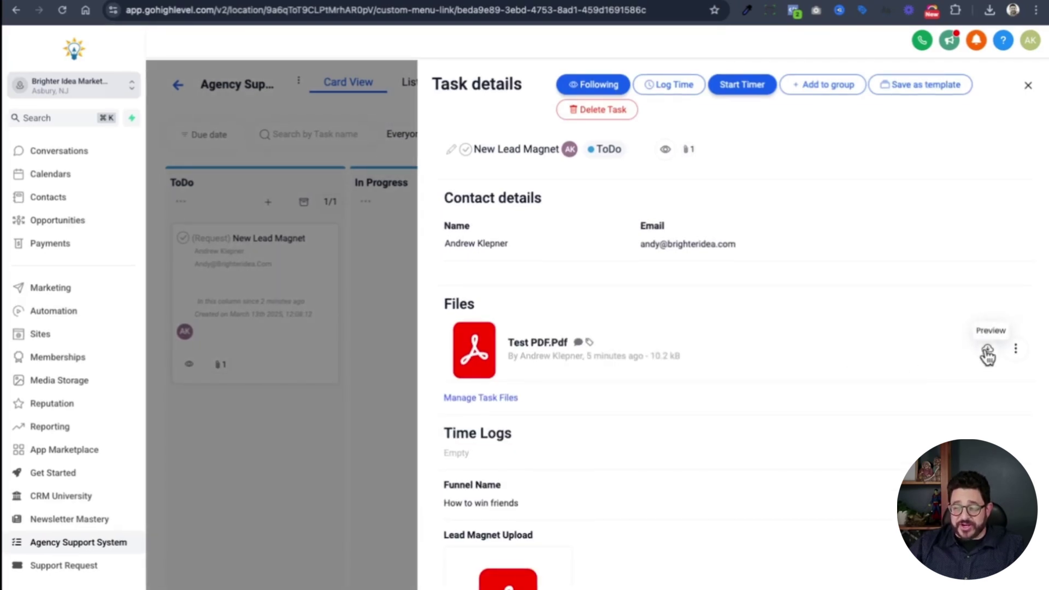
left_click(987, 351)
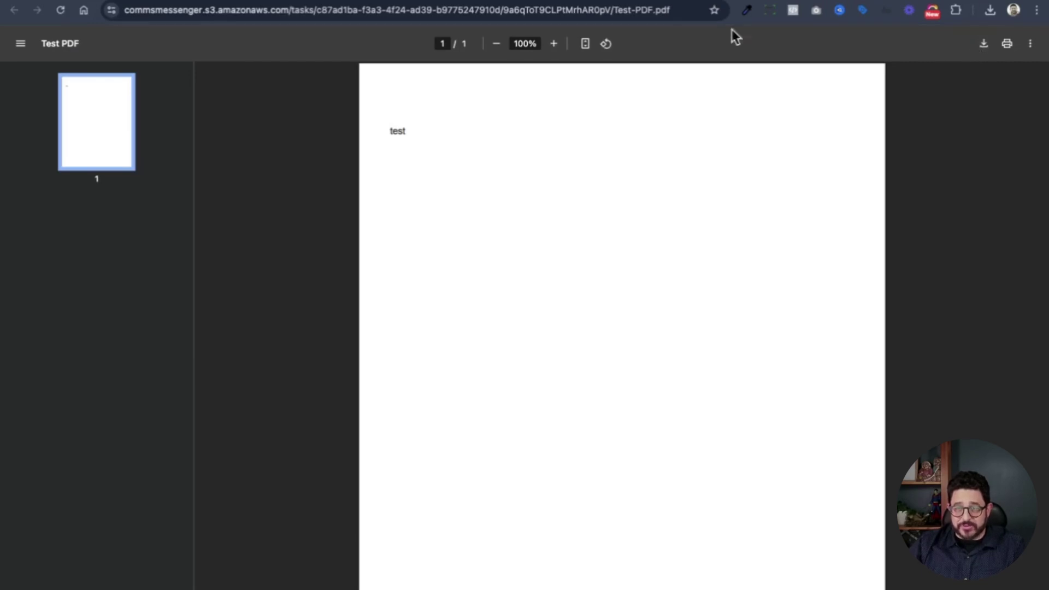
key("ctrl+w")
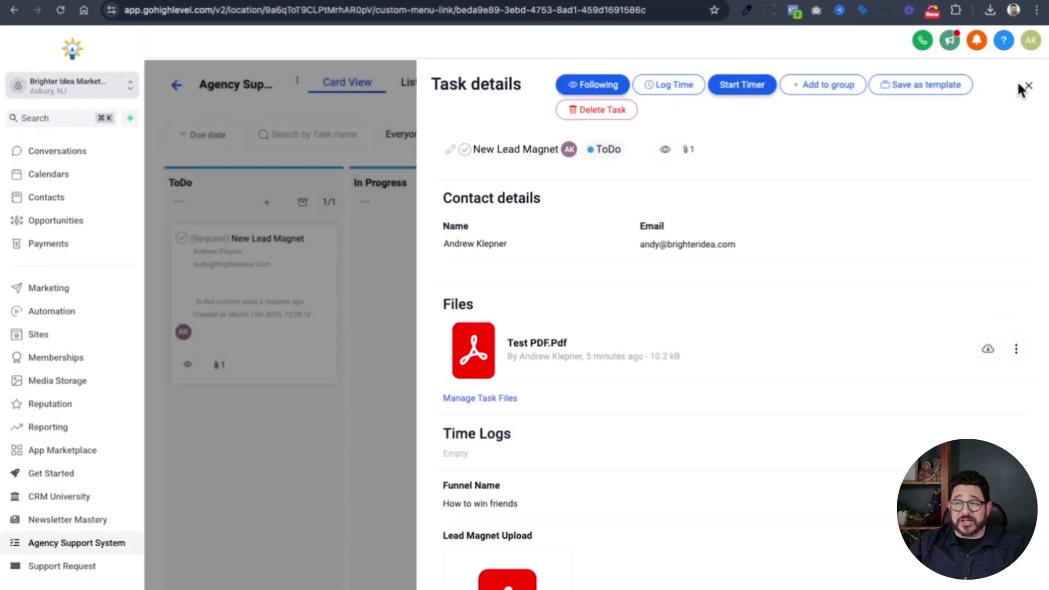
Close the task details and drag New Lead Magnet from ToDo into In Progress
left_click(1027, 86)
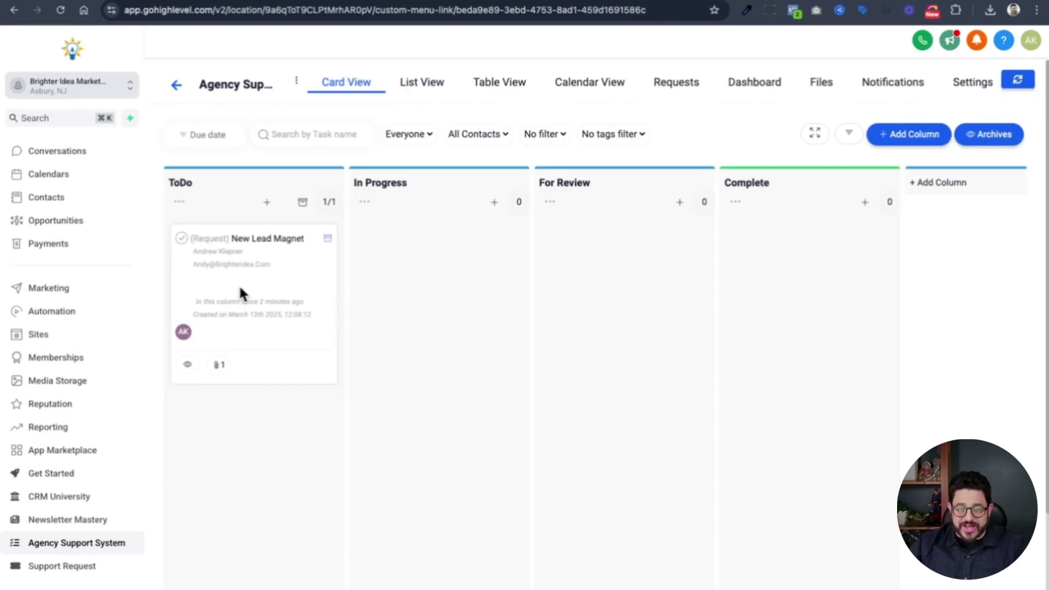
left_click_drag(240, 290, 443, 337)
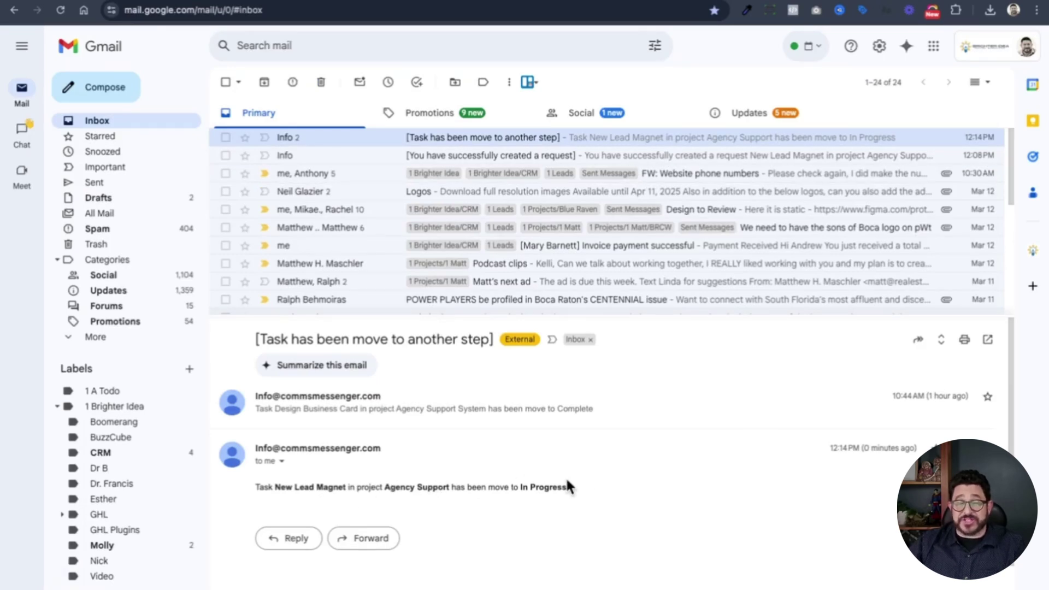
left_click(461, 4)
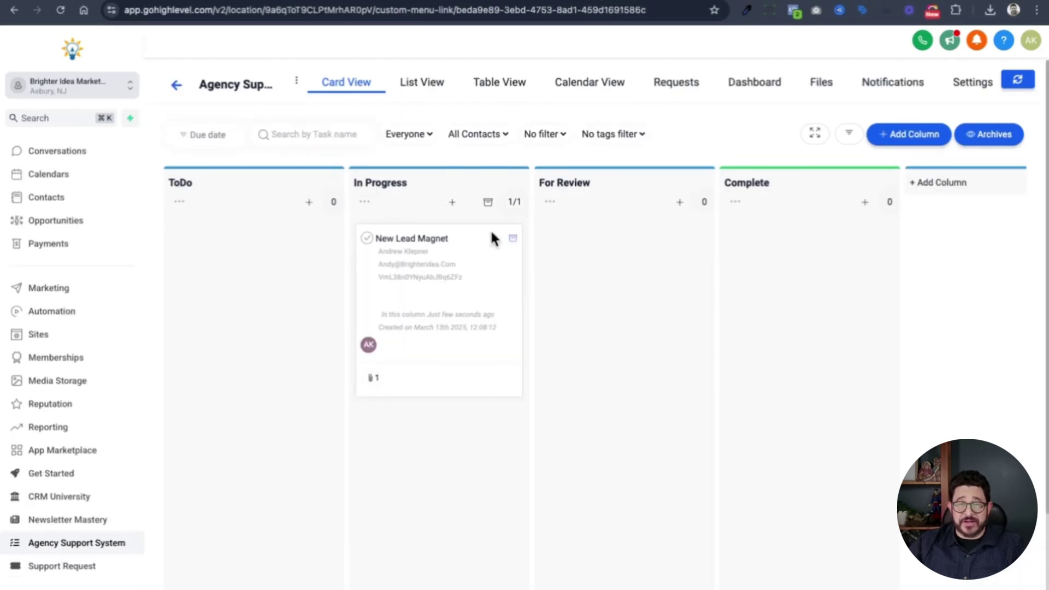
Drag New Lead Magnet into the Complete column and switch to the Gmail inbox
left_click_drag(467, 243, 852, 266)
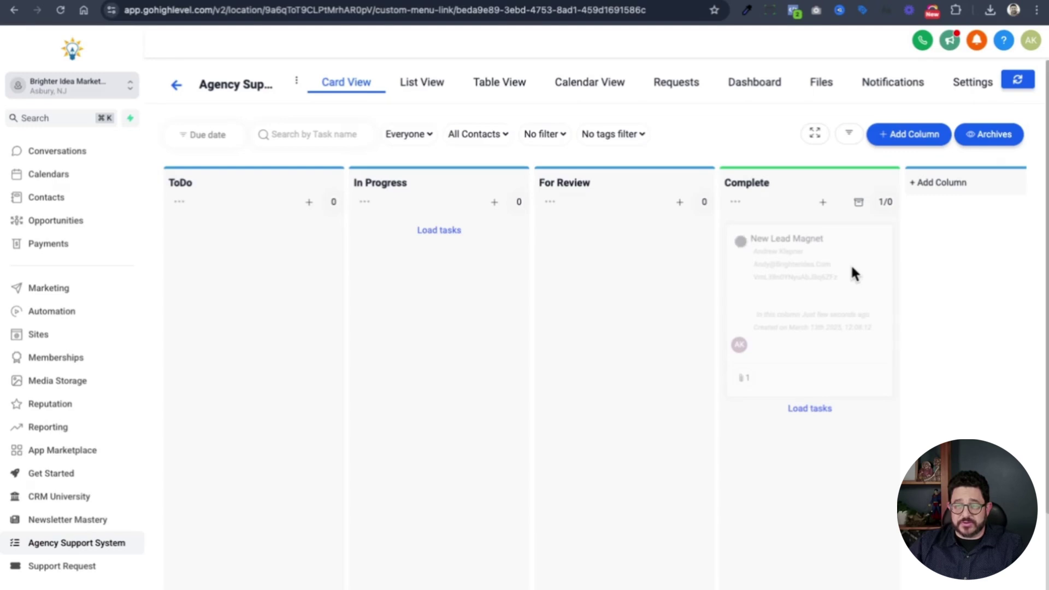
left_click(903, 1)
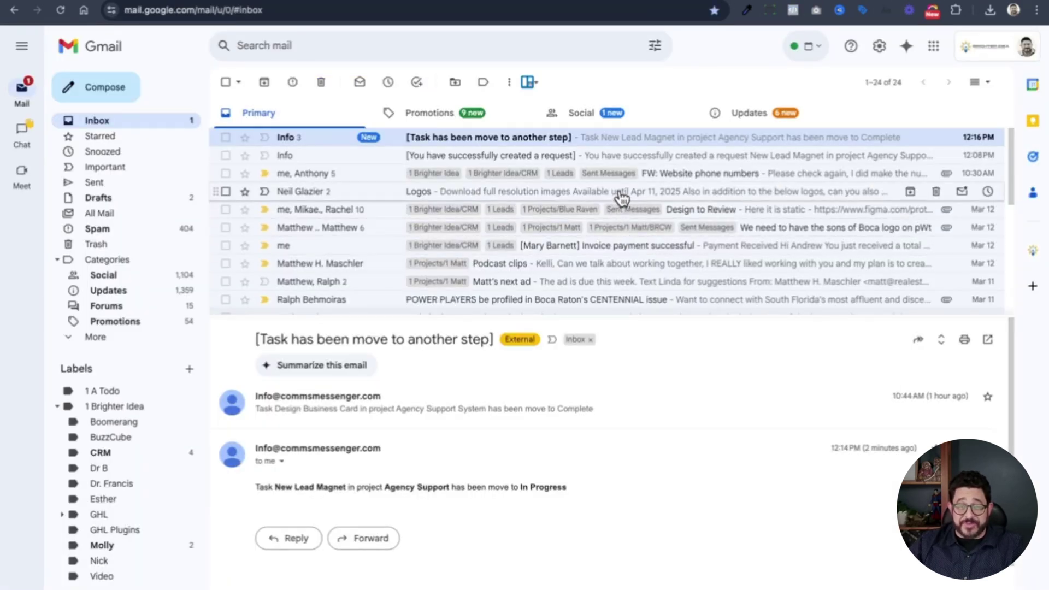
Read the Info 3 email saying New Lead Magnet moved to Complete, then return to the client board
left_click(619, 143)
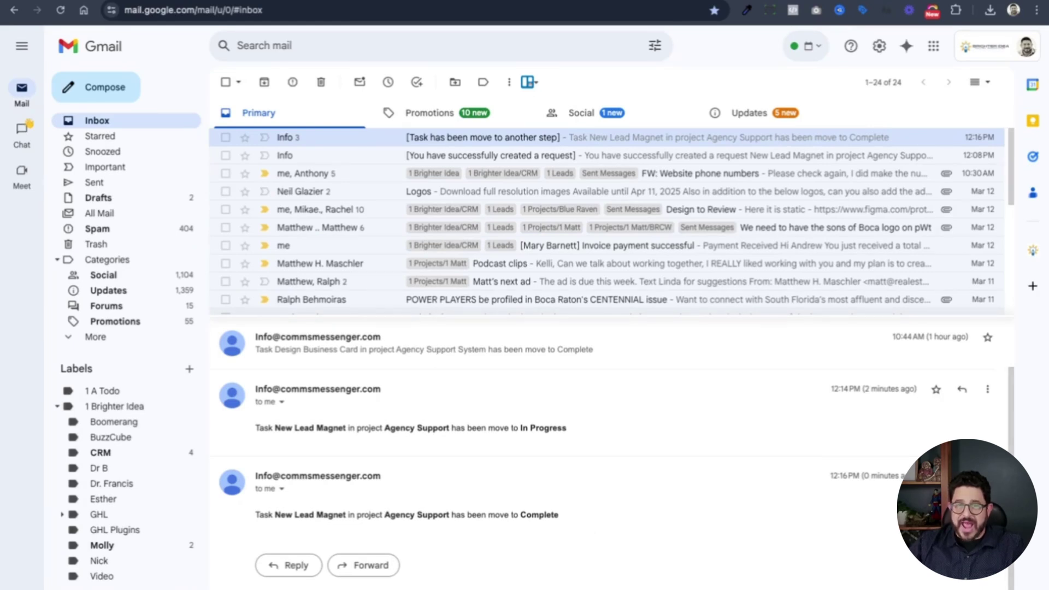
key("ctrl+Tab")
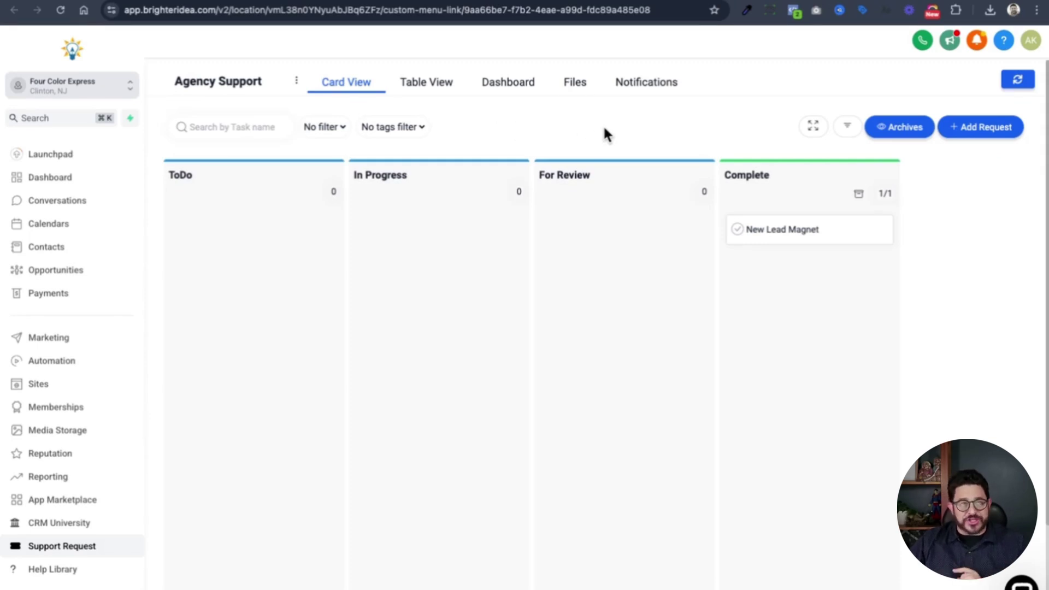
Scroll the ghlplugins.com homepage down to the full suite of available plugins
left_click(900, 3)
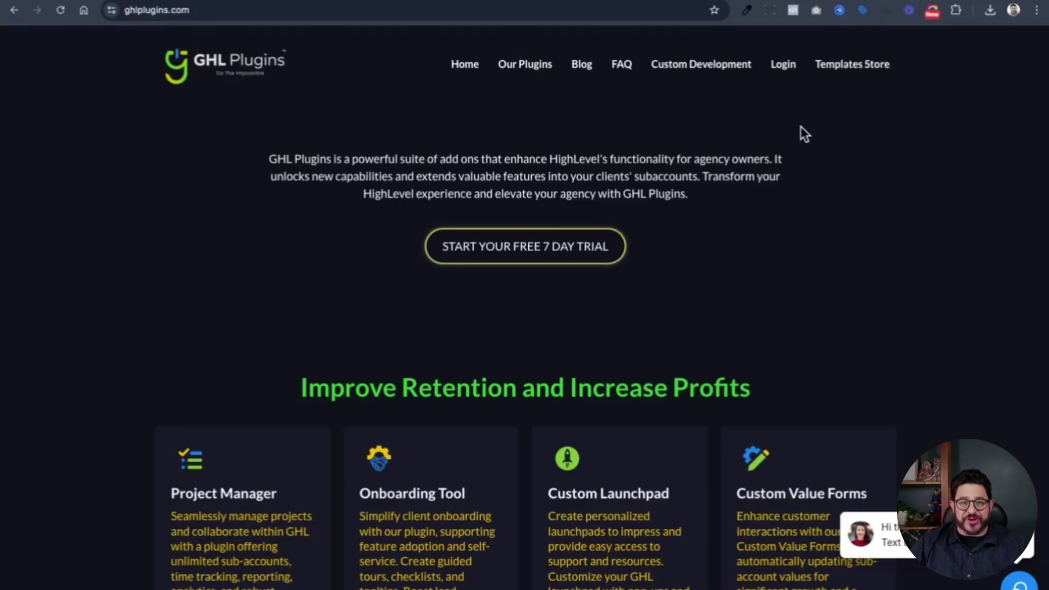
scroll(809, 223, "down", 3)
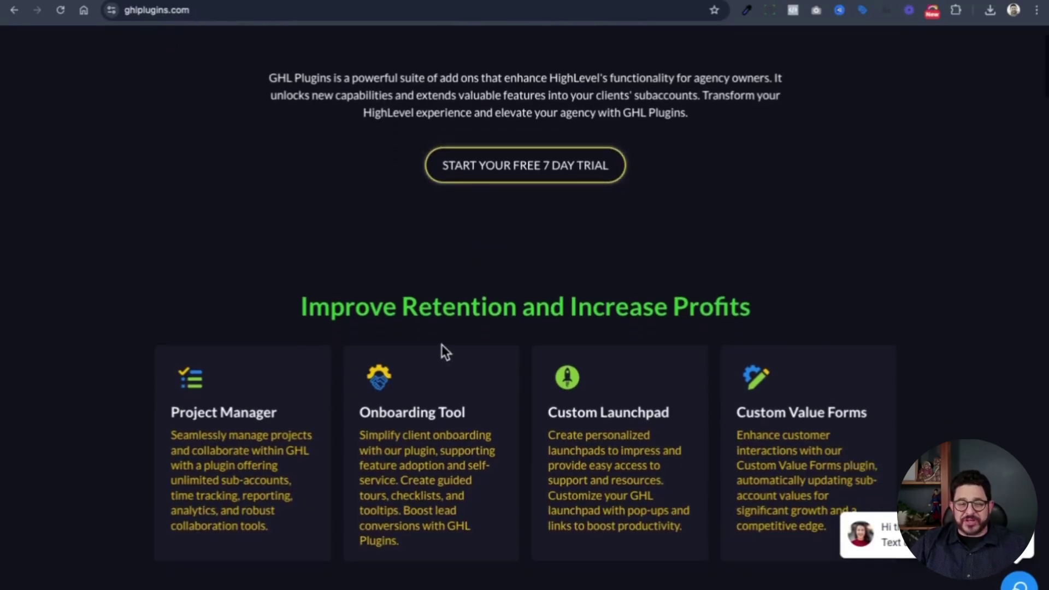
scroll(441, 347, "down", 2)
scroll(672, 319, "down", 2)
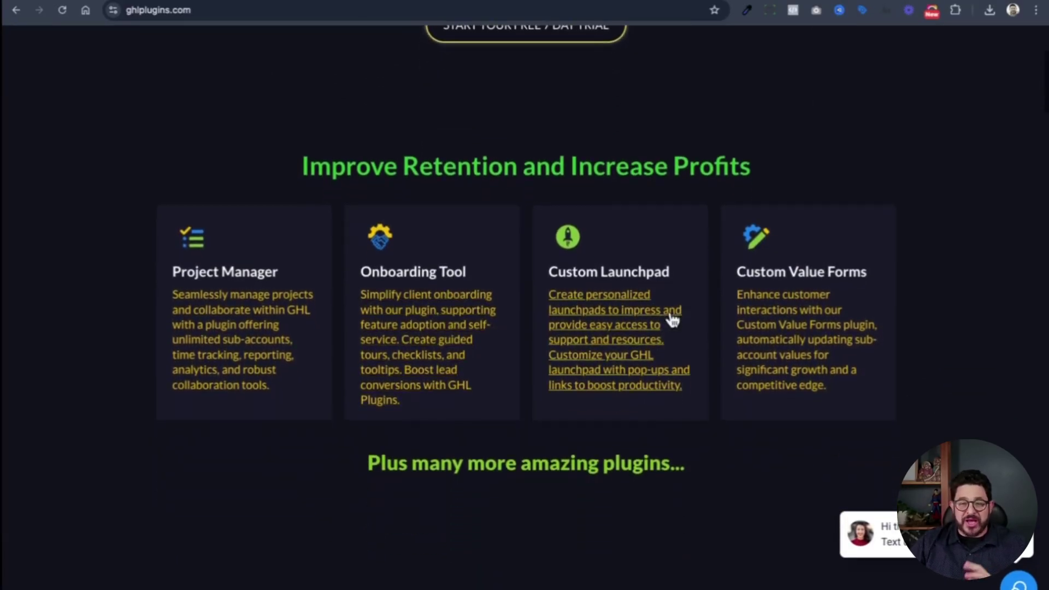
scroll(700, 313, "down", 8)
scroll(700, 310, "down", 15)
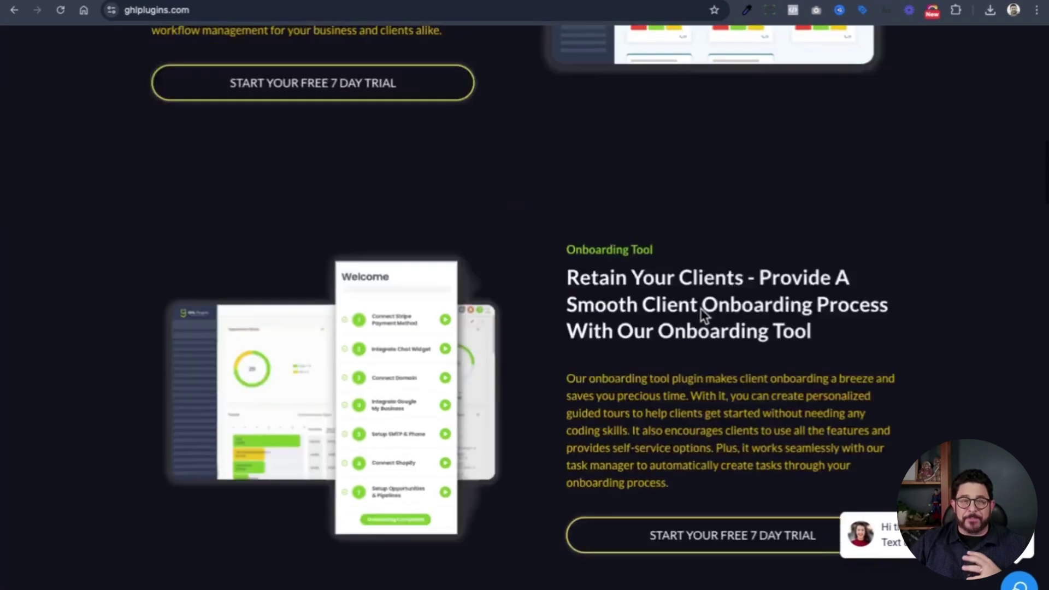
scroll(700, 308, "down", 7)
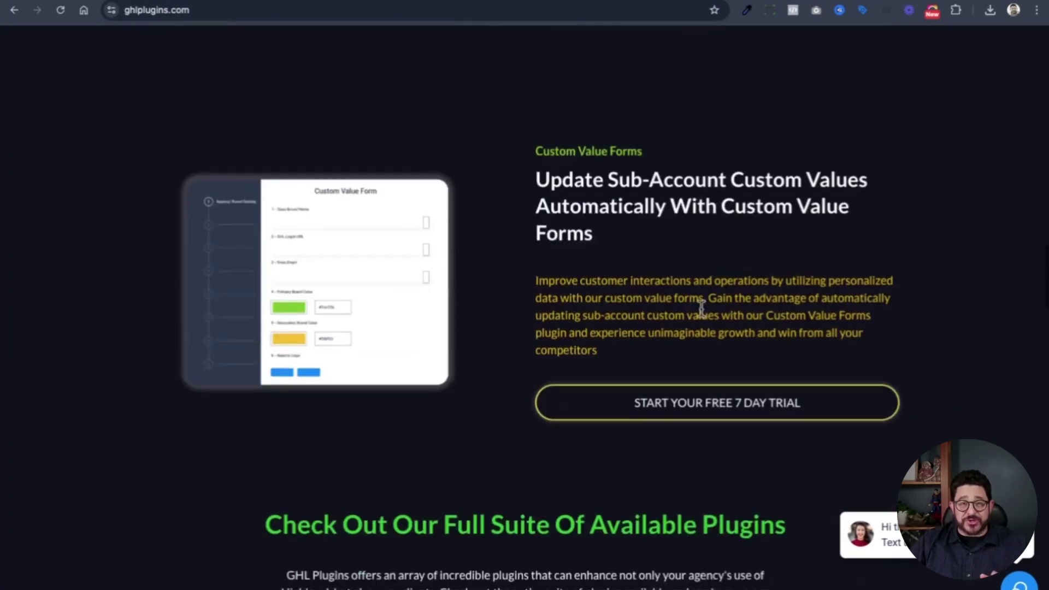